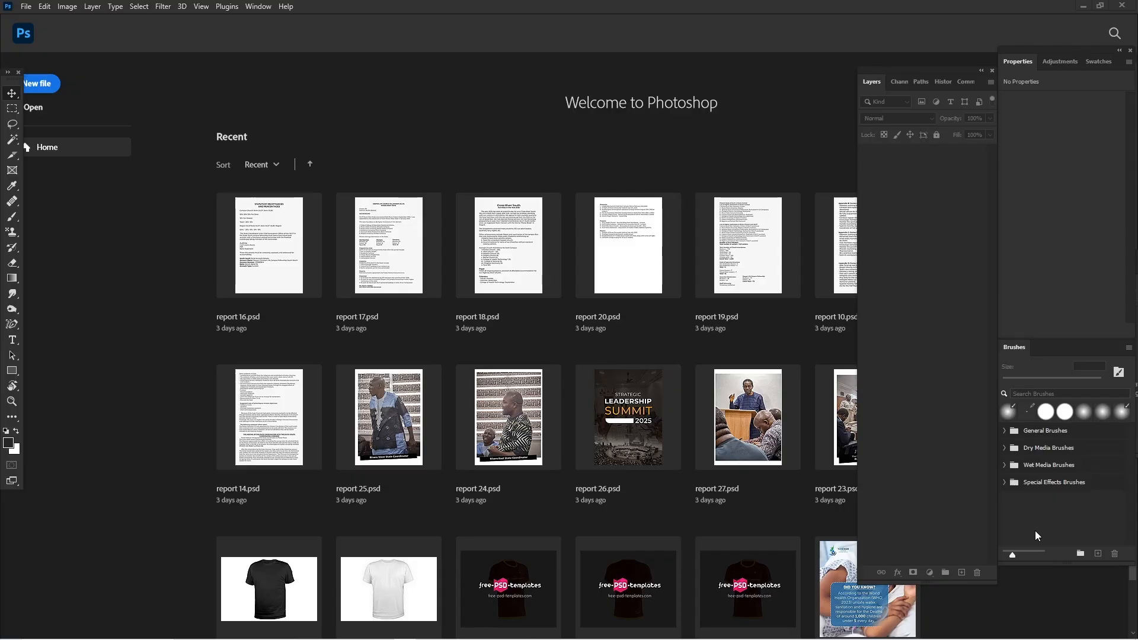
- Create a new document from the recent 20 x 20 in, 72 ppi preset with a transparent background
mouse_move(559, 639)
click(51, 84)
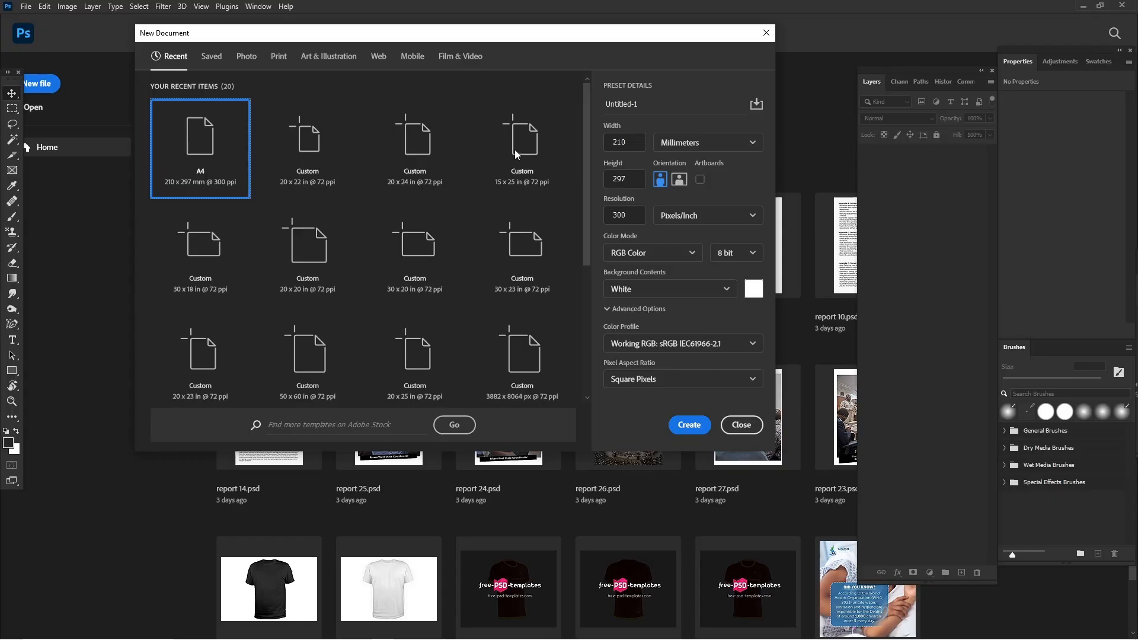
click(681, 142)
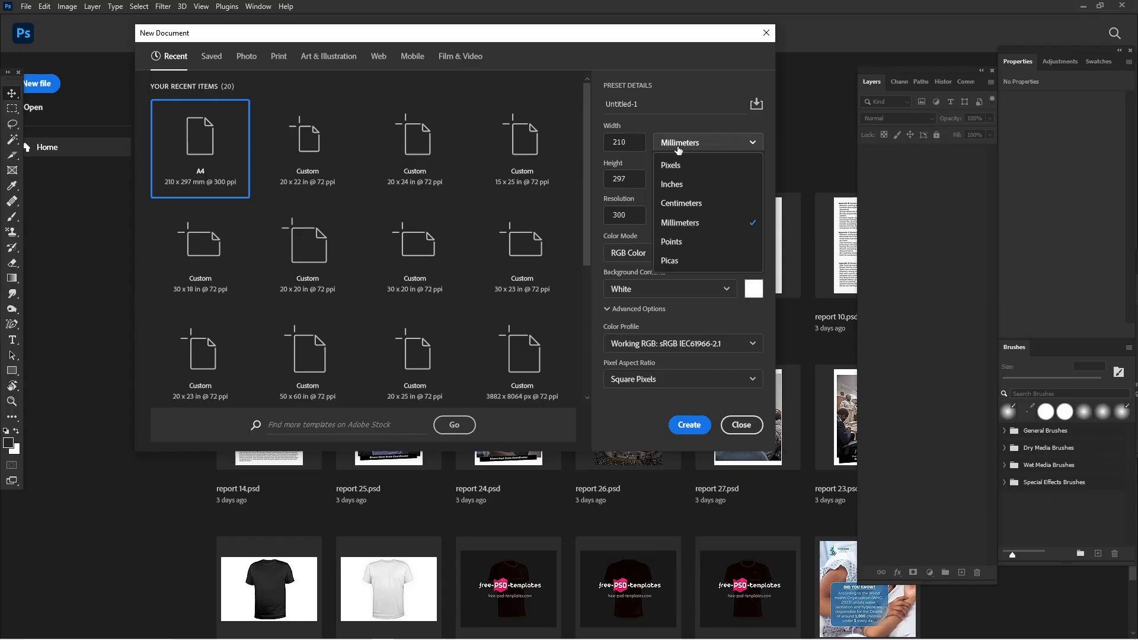
click(685, 181)
click(636, 138)
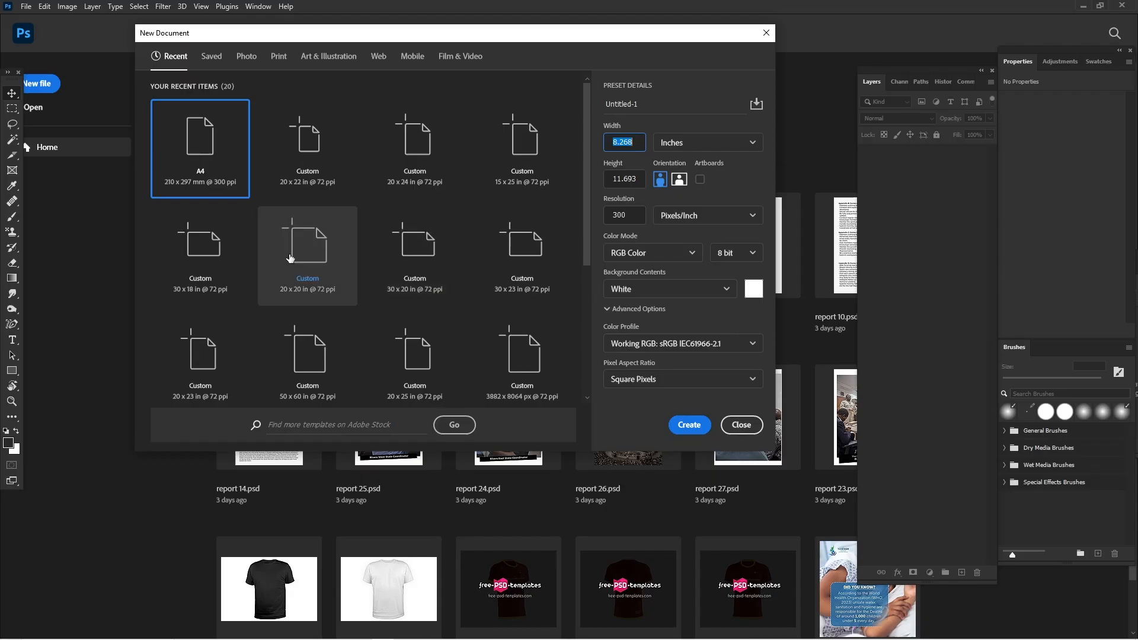
click(308, 258)
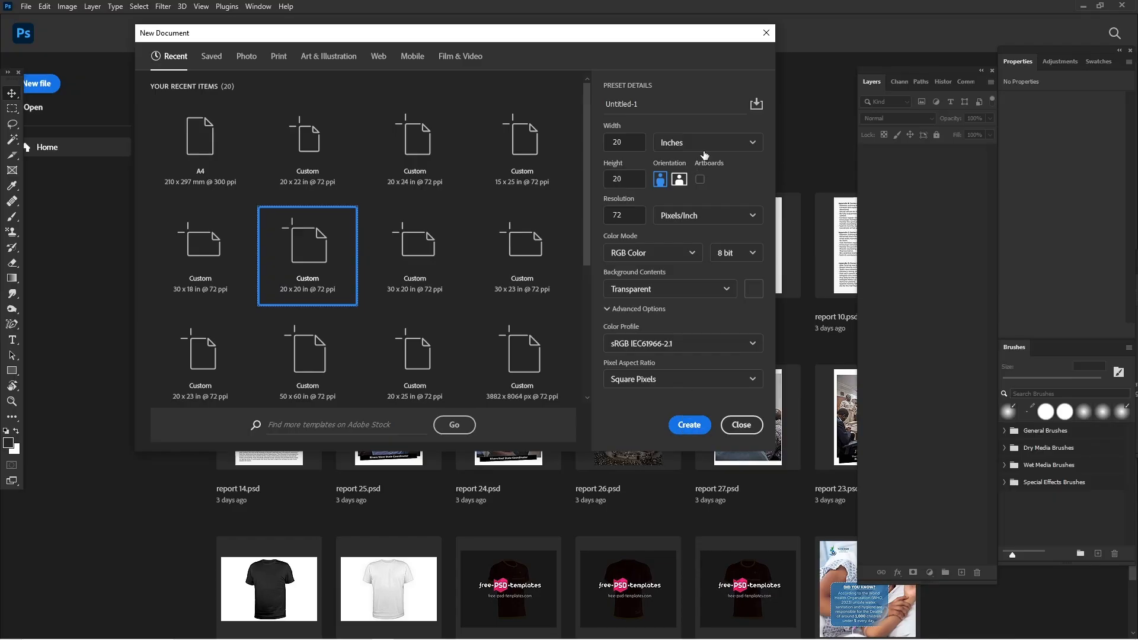
click(689, 425)
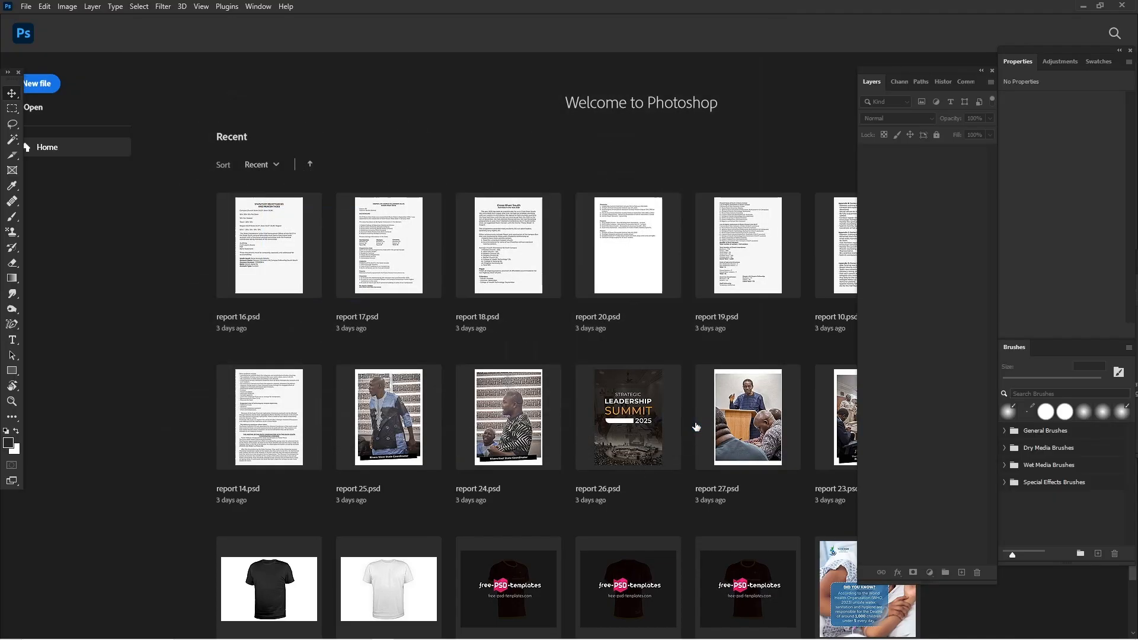
- Add a Solid Color fill layer in white as the canvas background
scroll(695, 422, right, 2)
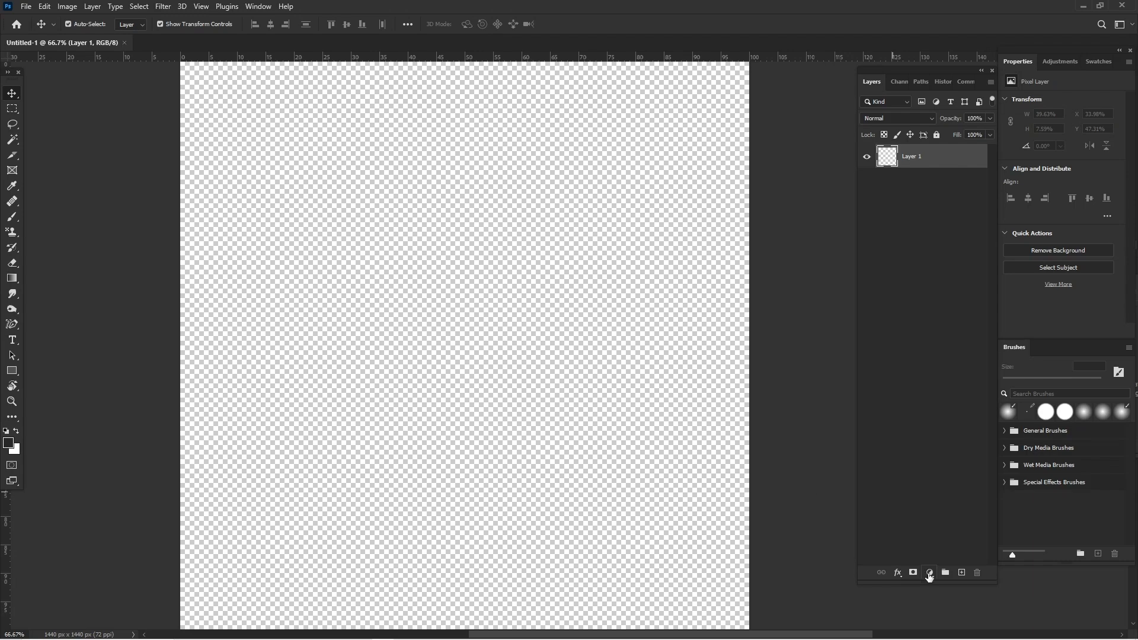
click(930, 572)
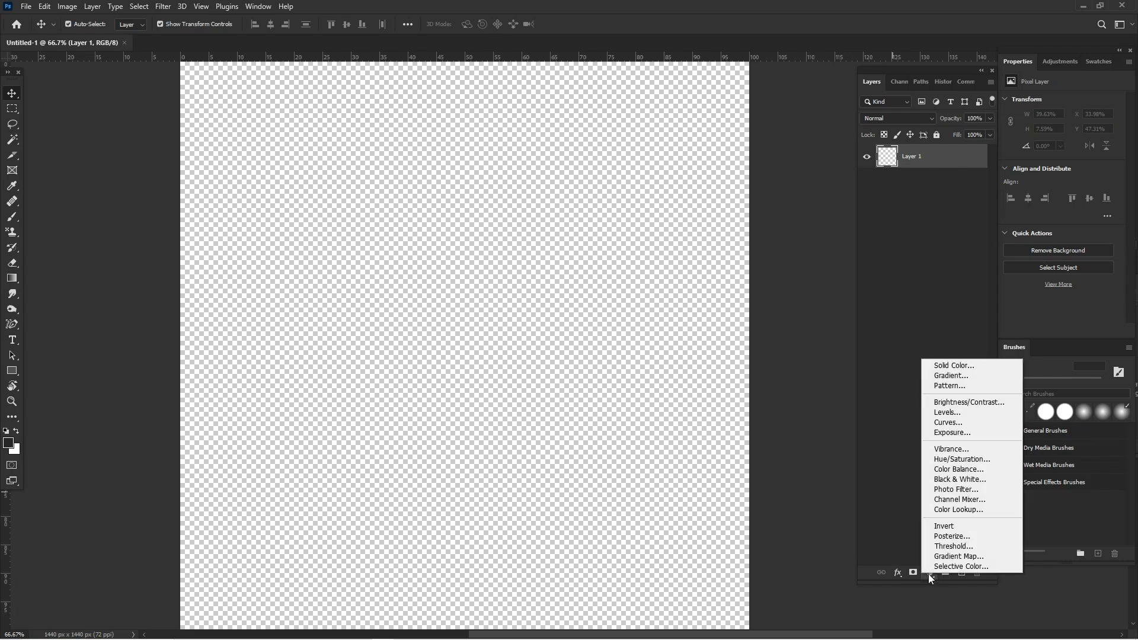
click(988, 366)
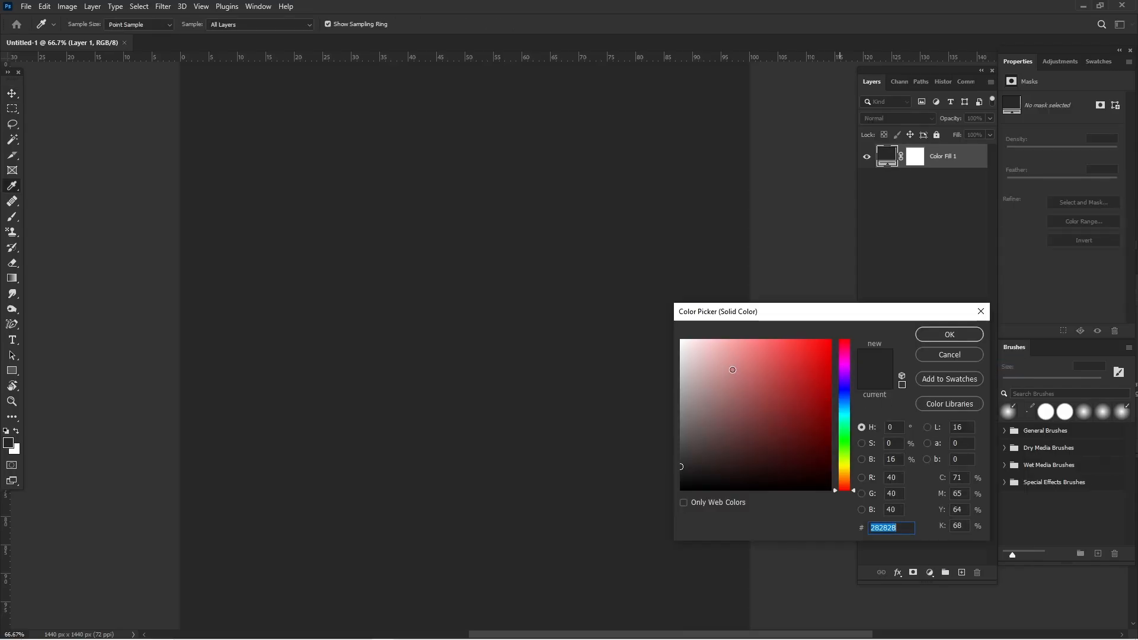
drag(733, 371, 607, 272)
click(949, 335)
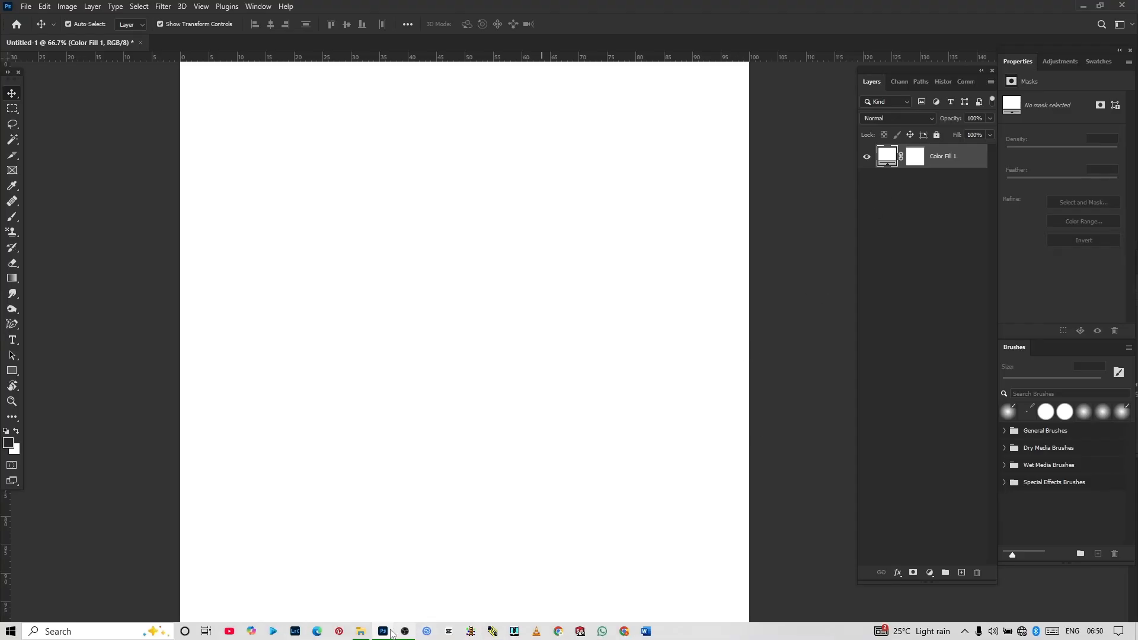
- Switch to File Explorer, place backcopy.png from the xpress folder into the Photoshop document, scale it to cover the canvas, and deselect it
click(361, 632)
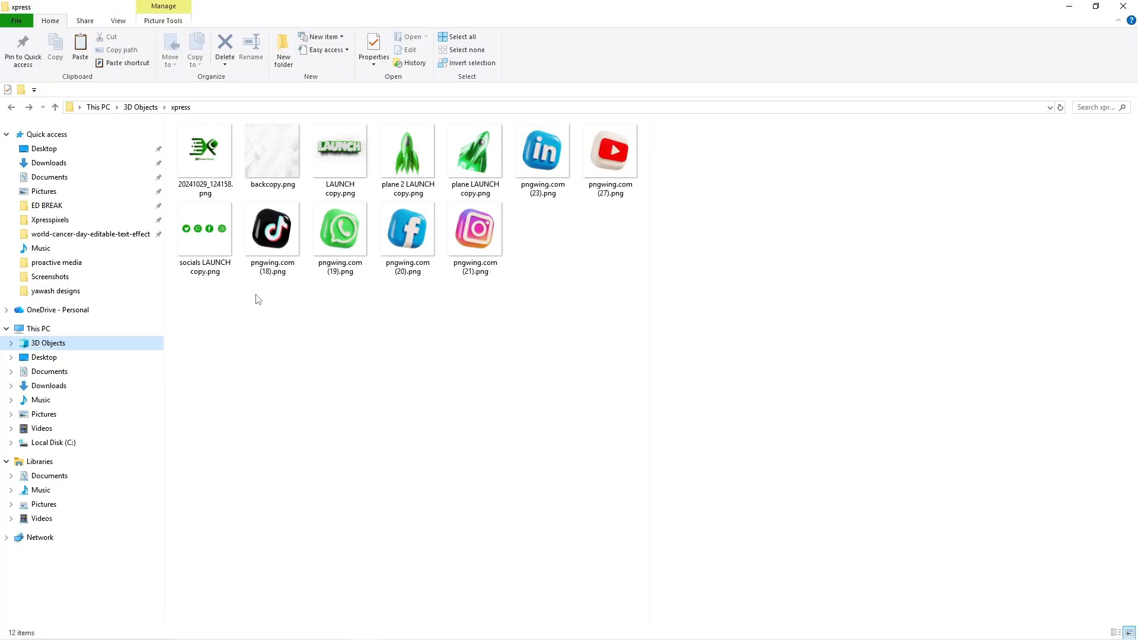
click(258, 129)
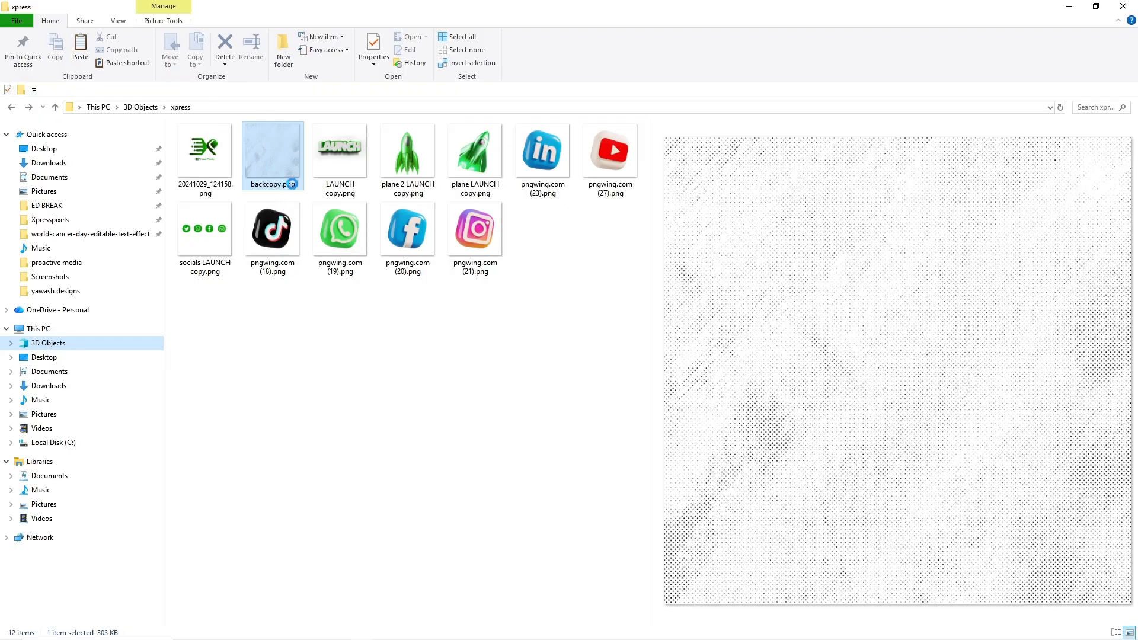
drag(278, 153, 178, 366)
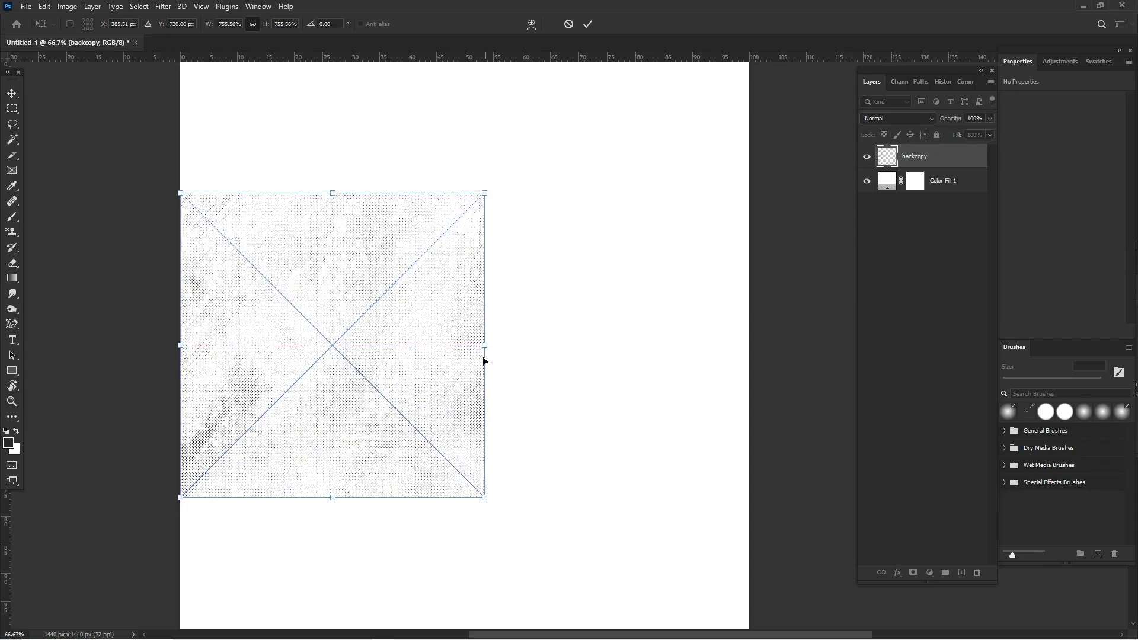
drag(485, 343, 750, 344)
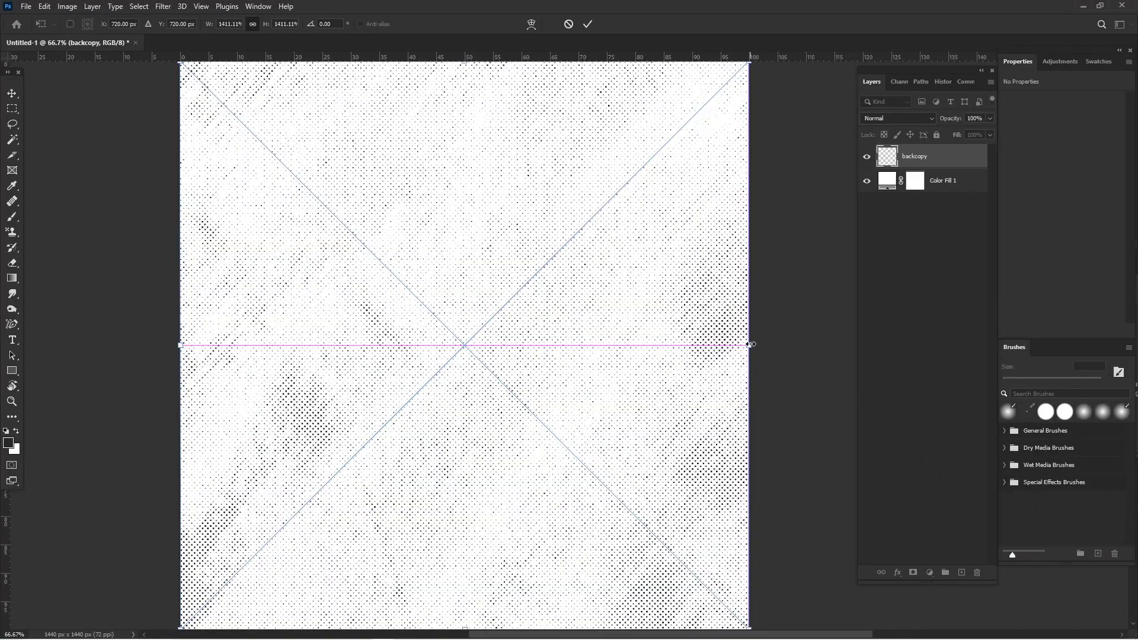
key(Return)
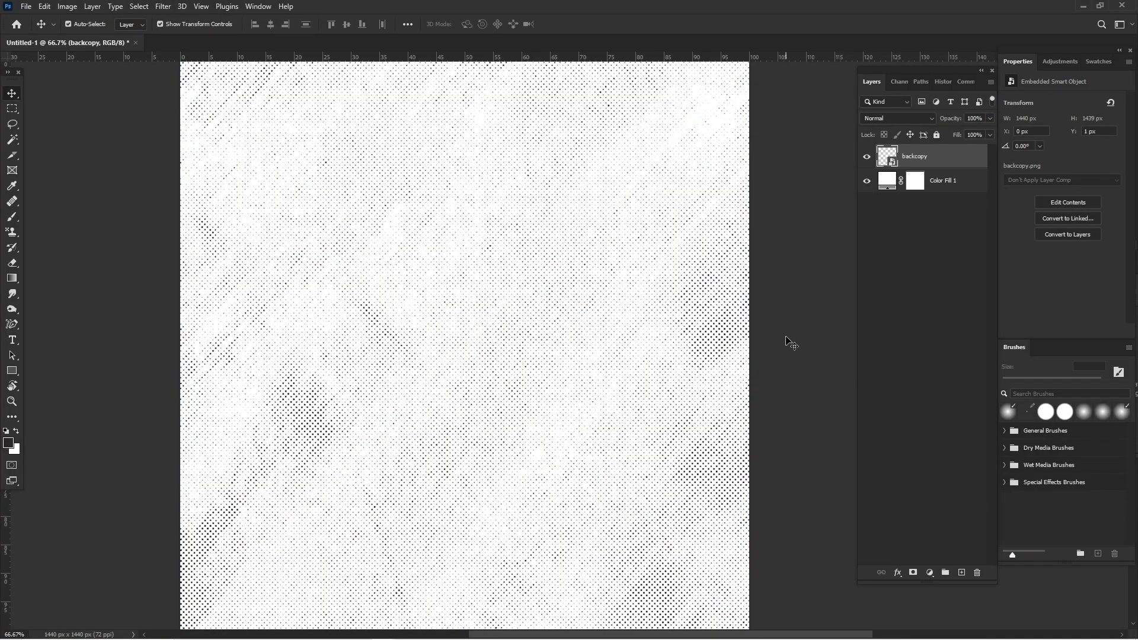
click(761, 350)
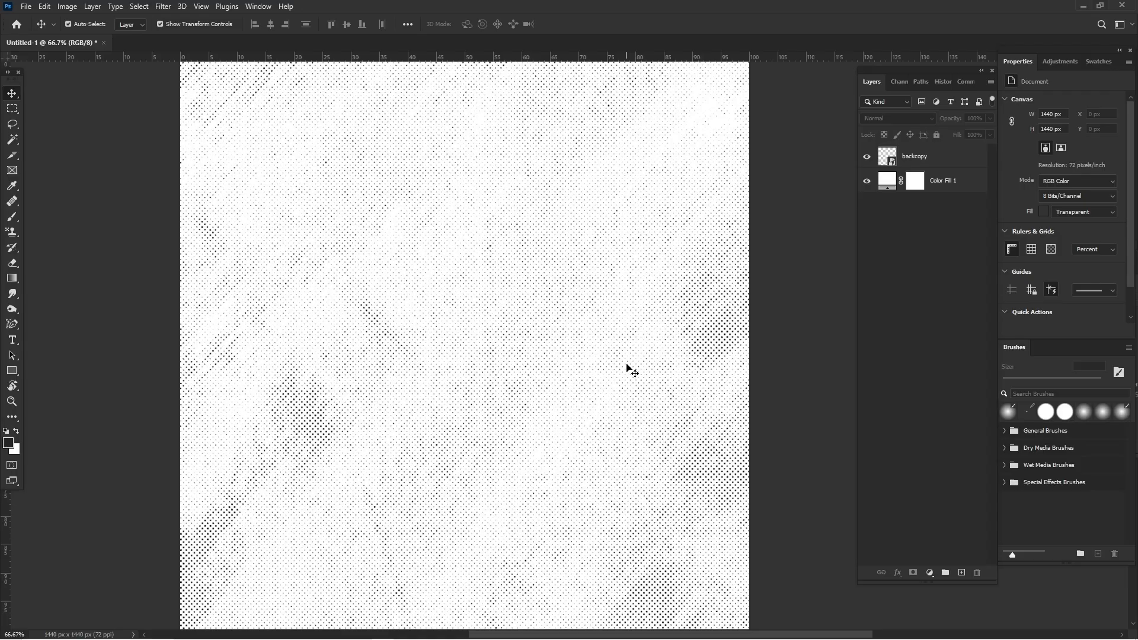
- Switch to File Explorer and place LAUNCH copy.png from the xpress folder over the textured background in the Photoshop document
mouse_move(358, 639)
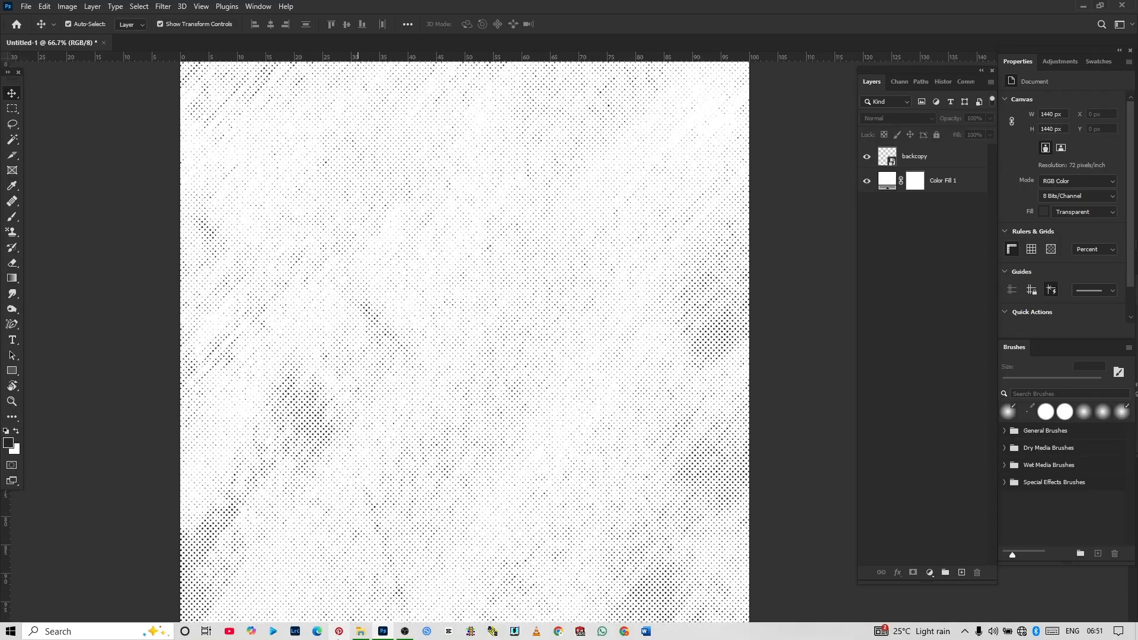
click(366, 632)
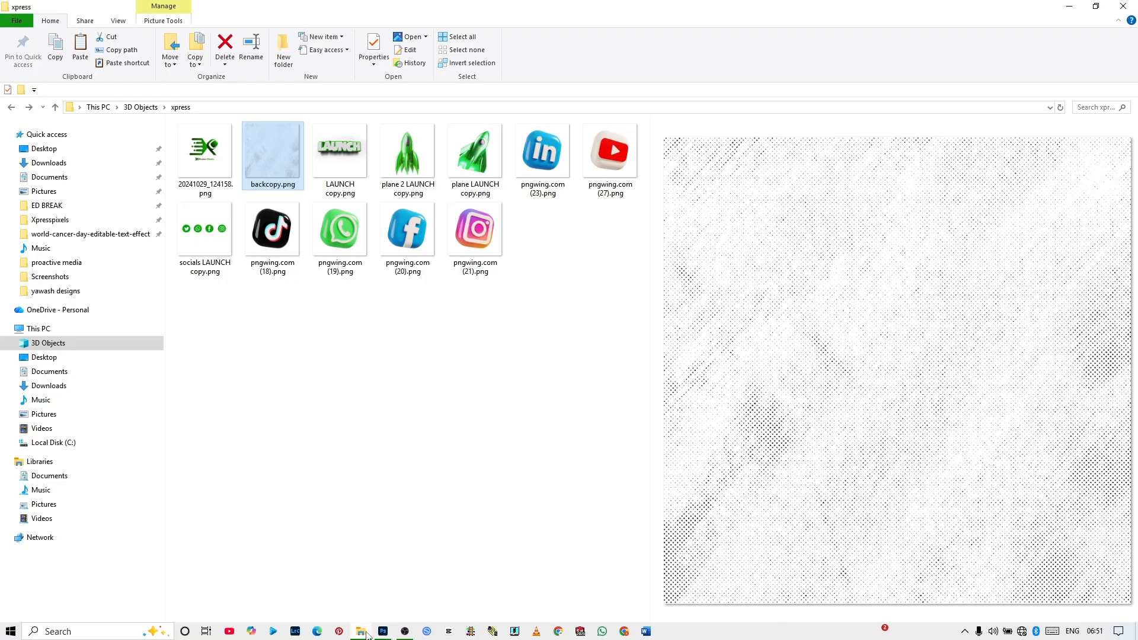
click(342, 150)
drag(354, 155, 426, 401)
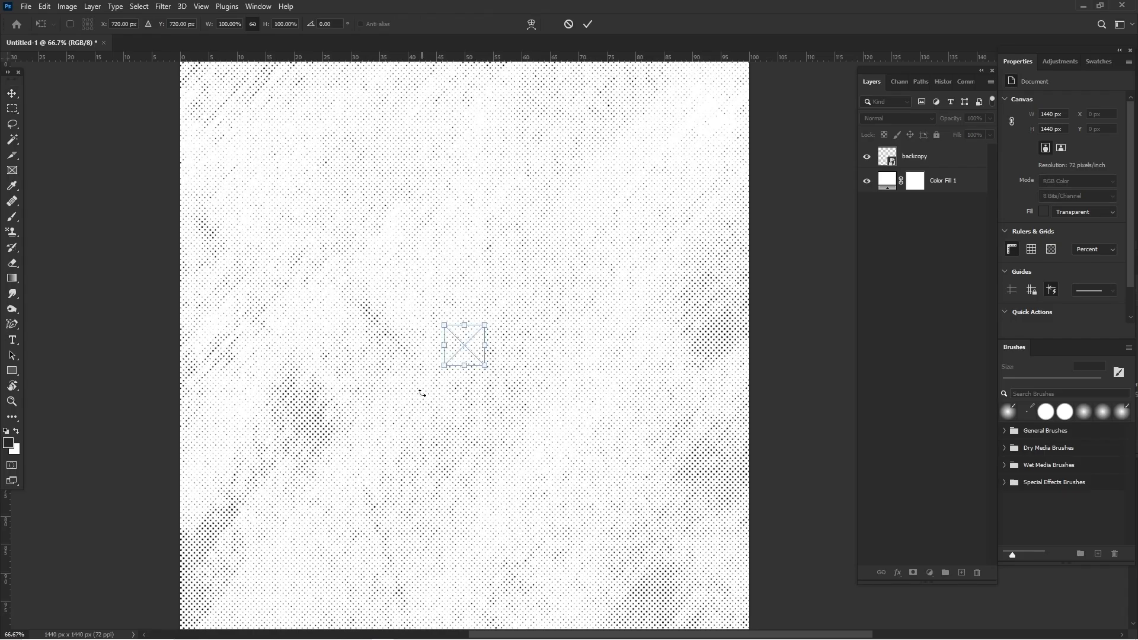
drag(381, 346, 291, 337)
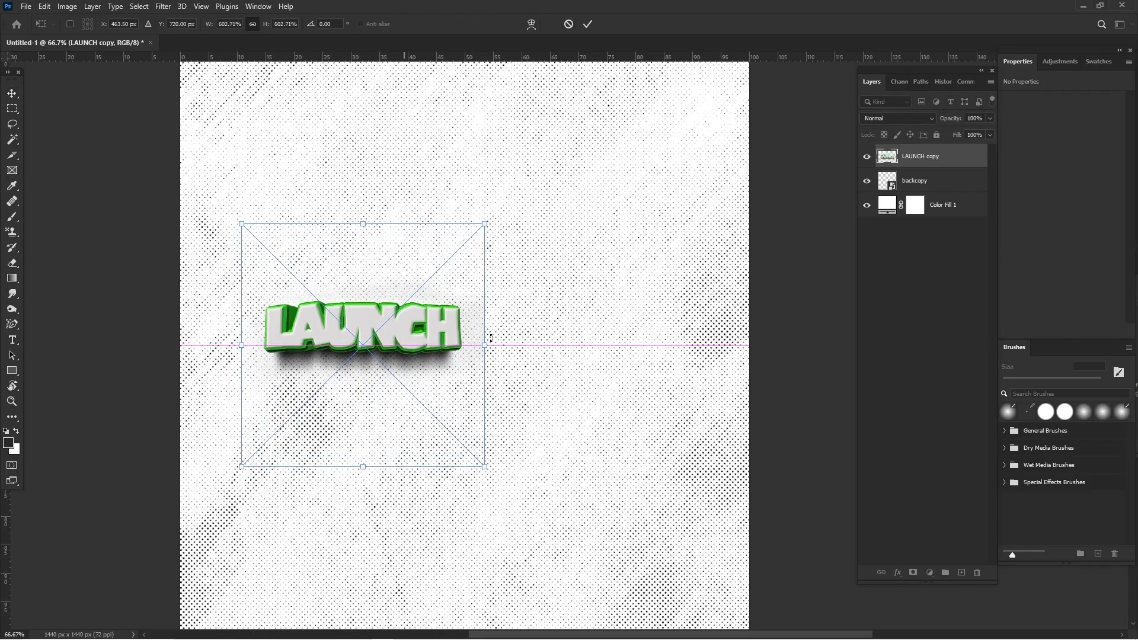
- Enlarge the placed LAUNCH graphic to about 1222% and position it in the canvas's upper half
drag(486, 340, 726, 323)
drag(635, 322, 607, 279)
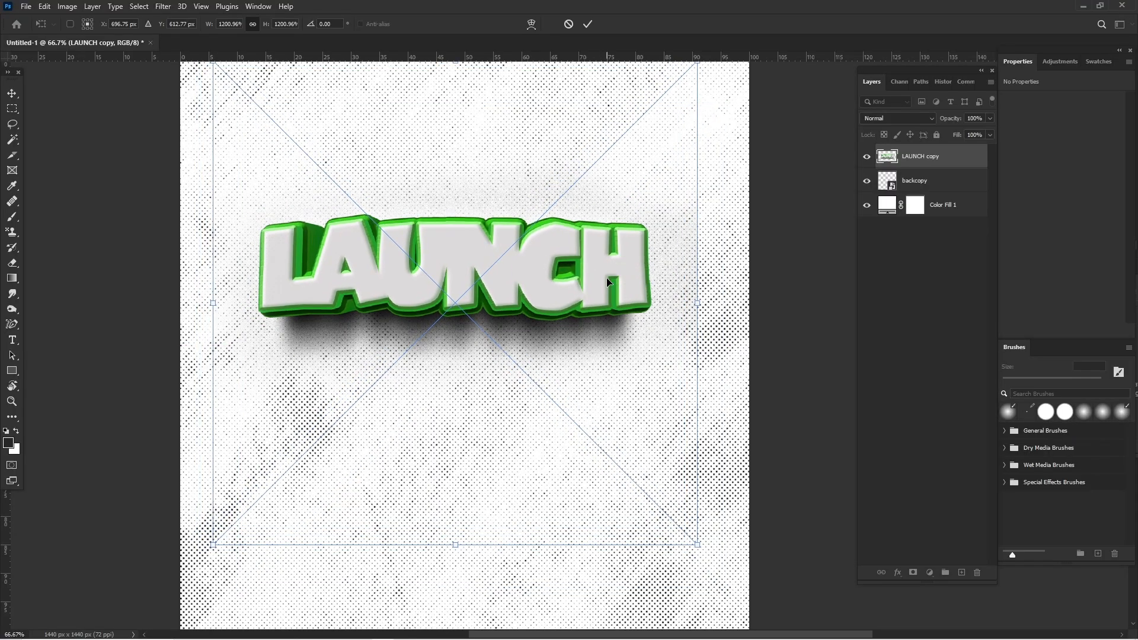
key(ctrl+minus)
key(ctrl+minus)
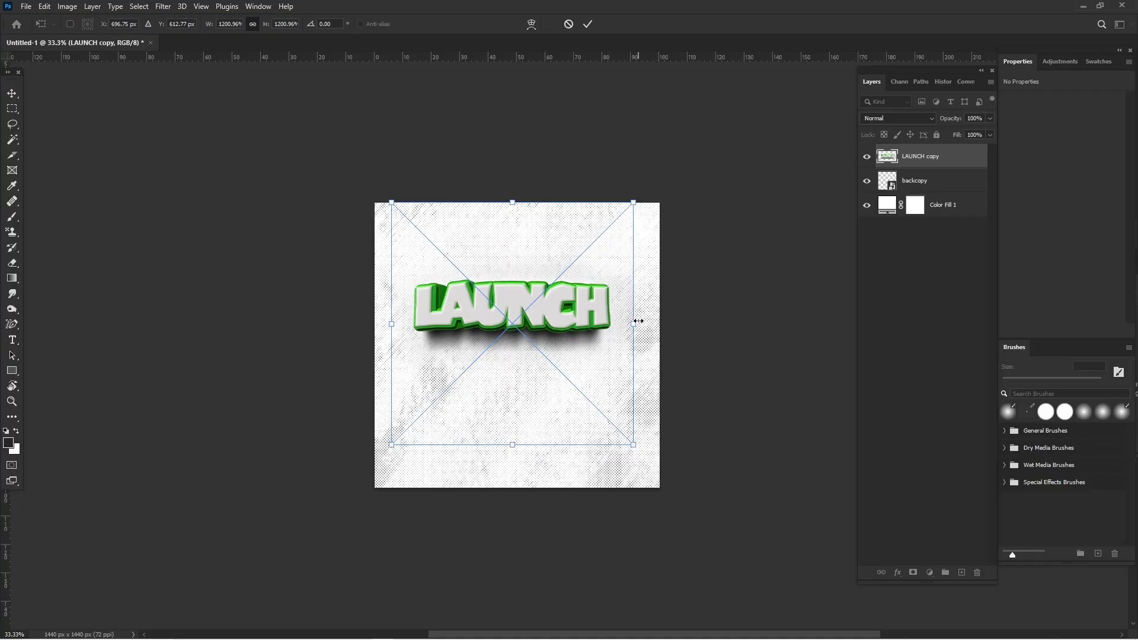
drag(643, 321, 647, 321)
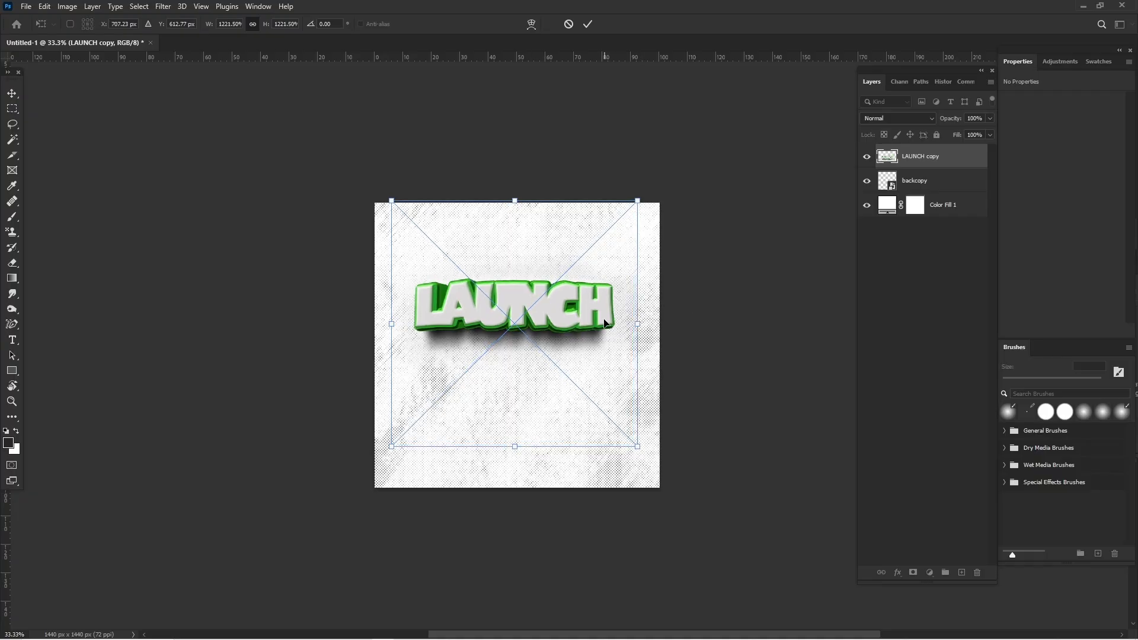
key(Return)
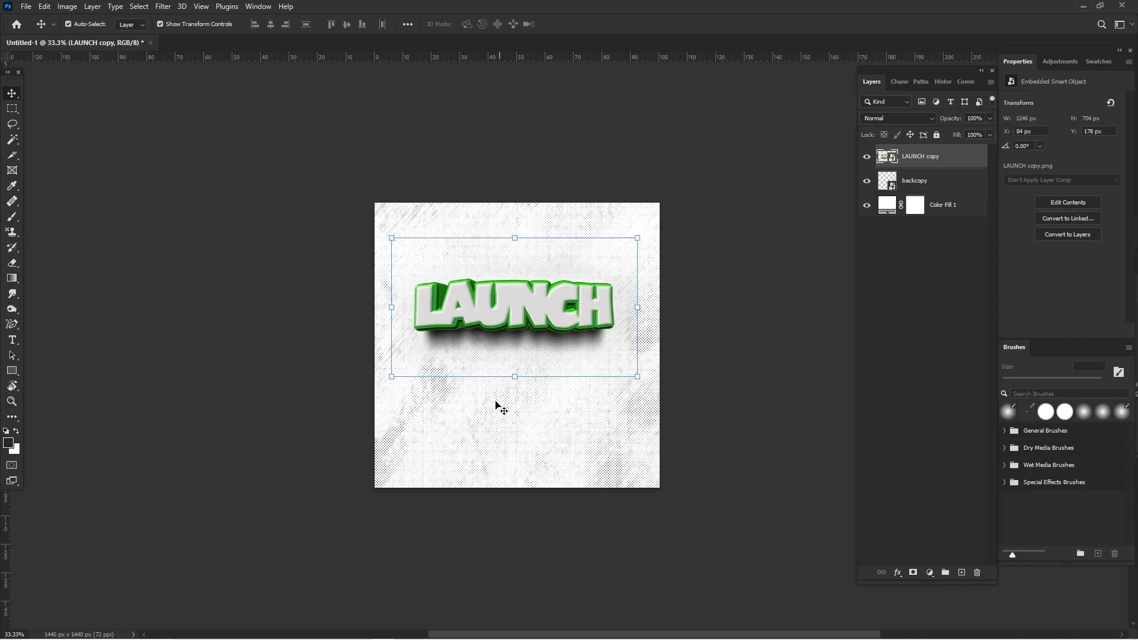
- Enlarge the LAUNCH graphic to about 1352 x 763 px, centre it horizontally slightly lower on the canvas, and deselect it
mouse_move(518, 378)
mouse_down()
mouse_move(519, 396)
mouse_move(520, 357)
mouse_move(520, 380)
mouse_up()
drag(519, 457, 518, 470)
key(Return)
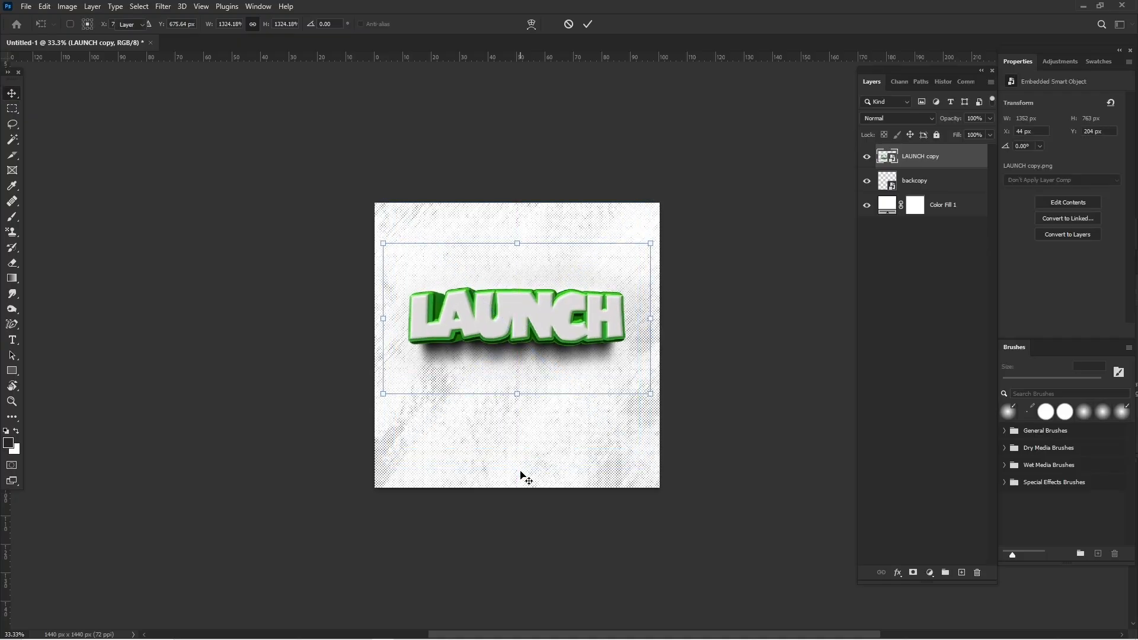
click(716, 423)
- Add the text BRAND above the LAUNCH graphic in green Monument Extended Ultrabold at 104 pt
scroll(716, 423, right, 1)
scroll(716, 424, up, 1)
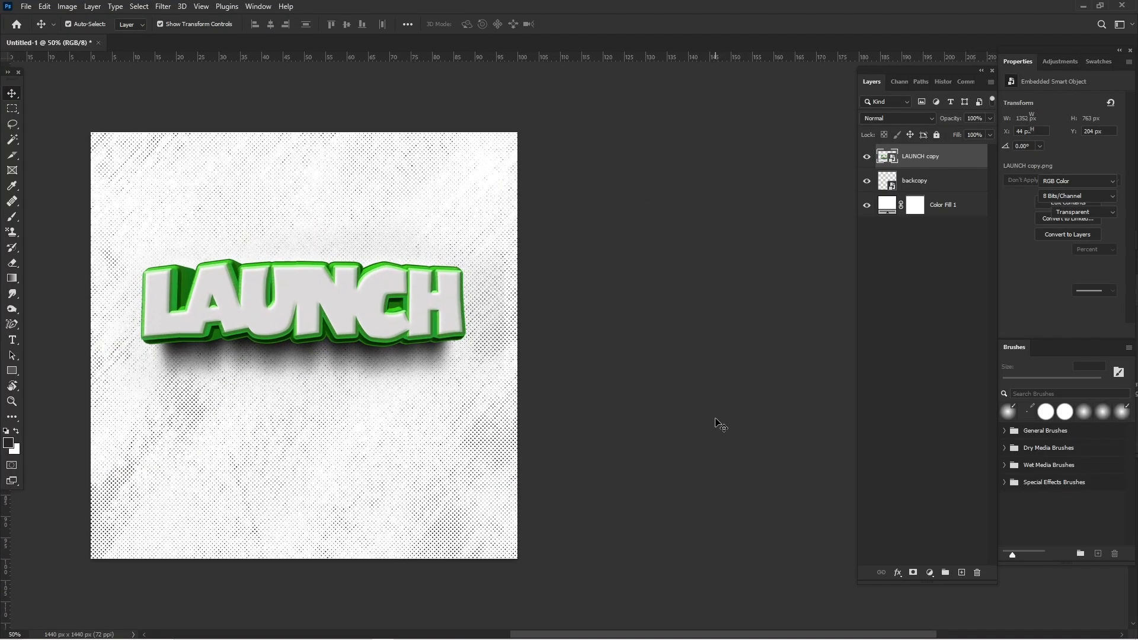
scroll(715, 423, left, 3)
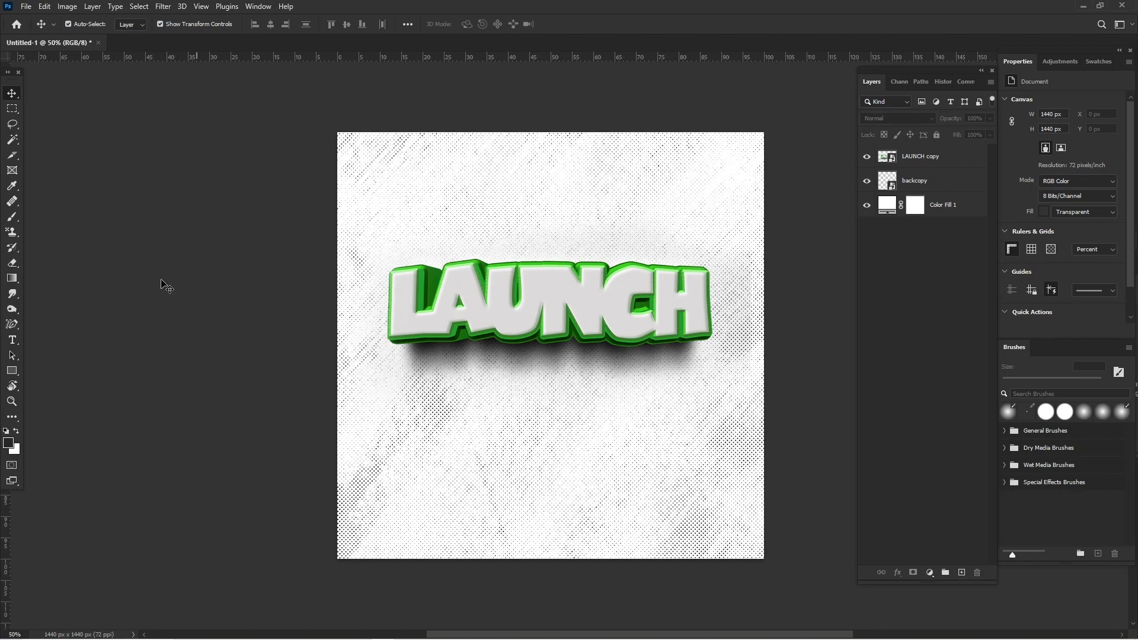
click(12, 340)
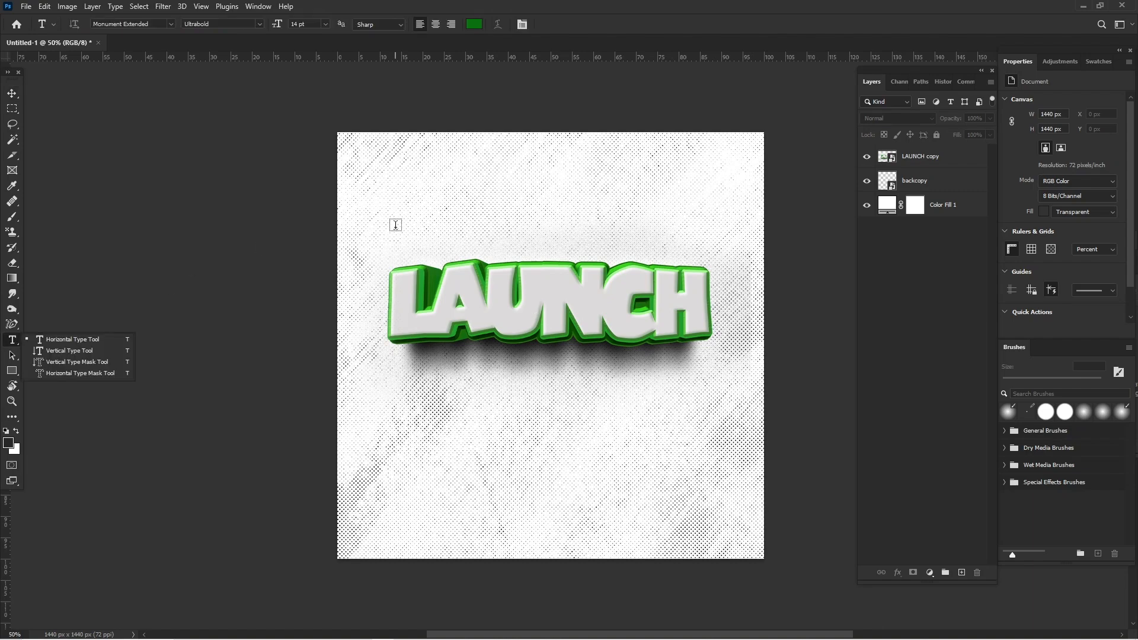
click(477, 226)
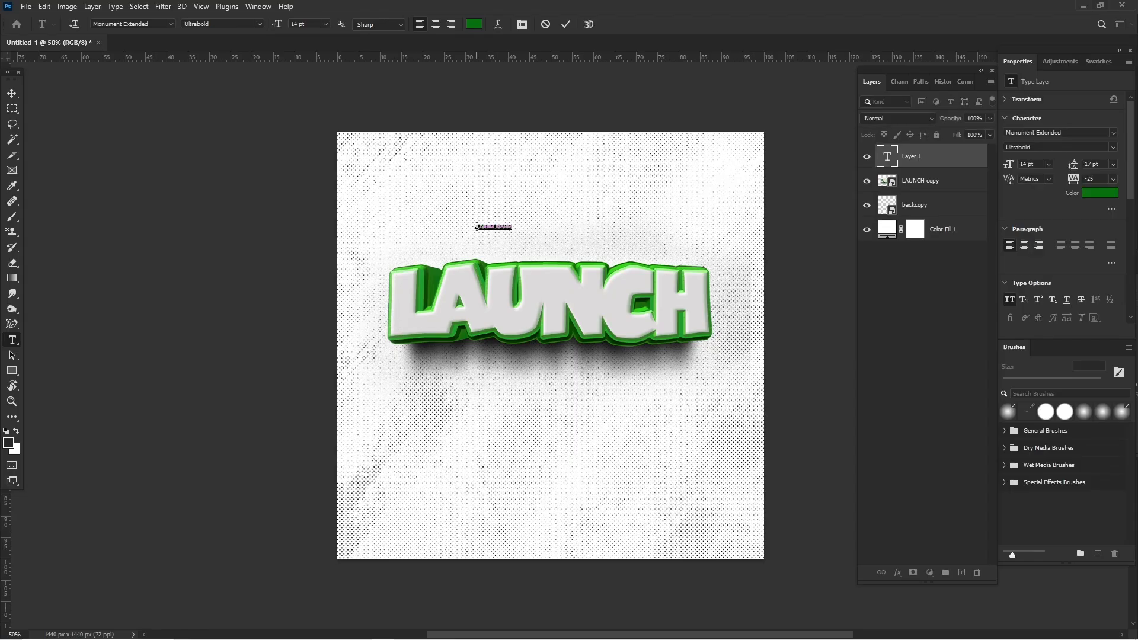
text(BAN)
key(ctrl+a)
drag(1009, 166, 1062, 160)
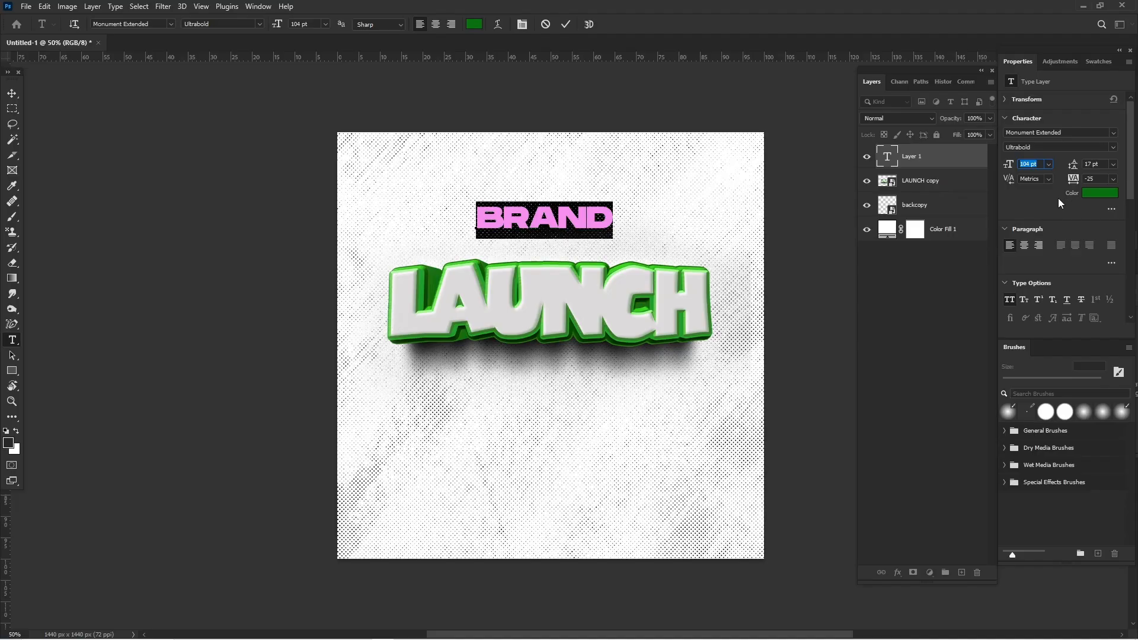
key(ctrl+Return)
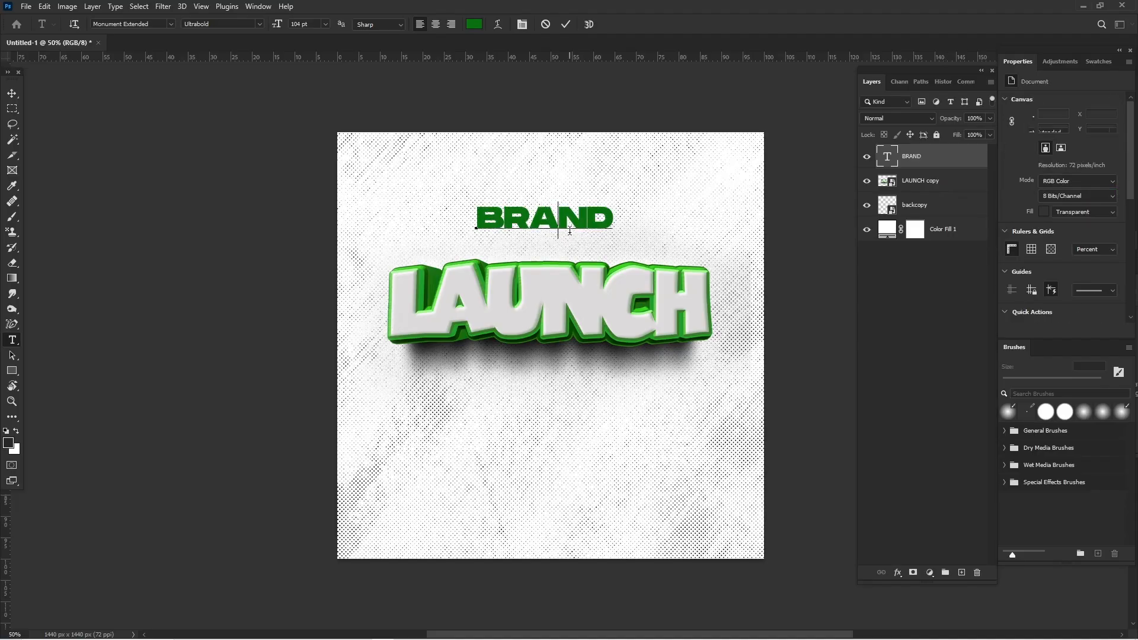
- Move the BRAND text to the horizontal centre just above LAUNCH and scale it up to about 125 pt
click(13, 93)
drag(399, 276, 407, 290)
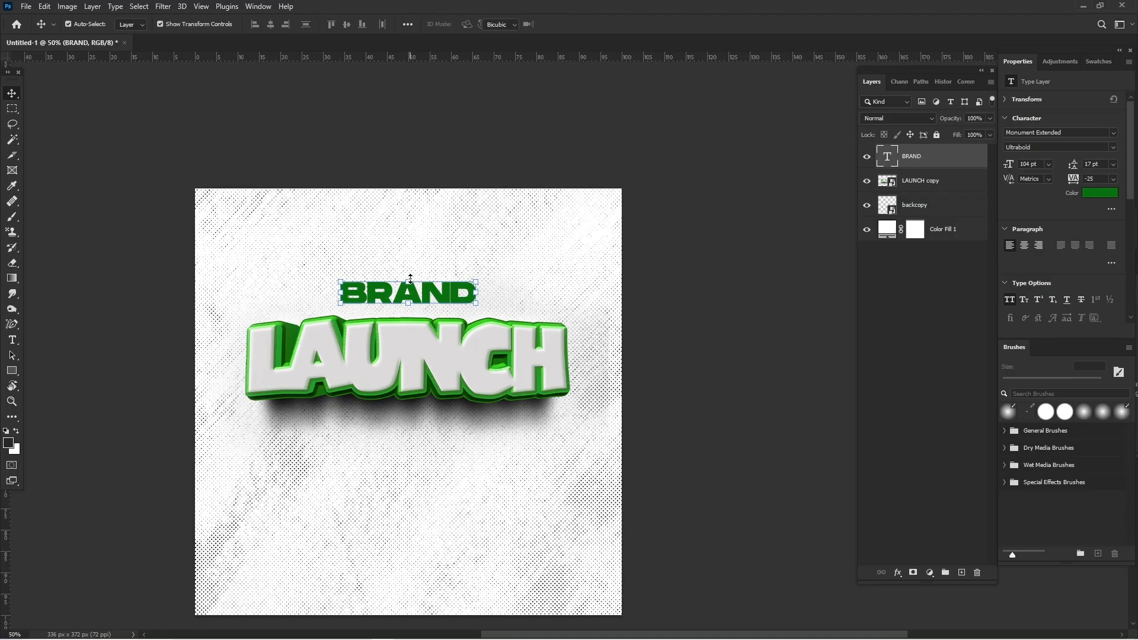
key(ctrl+t)
drag(410, 276, 412, 272)
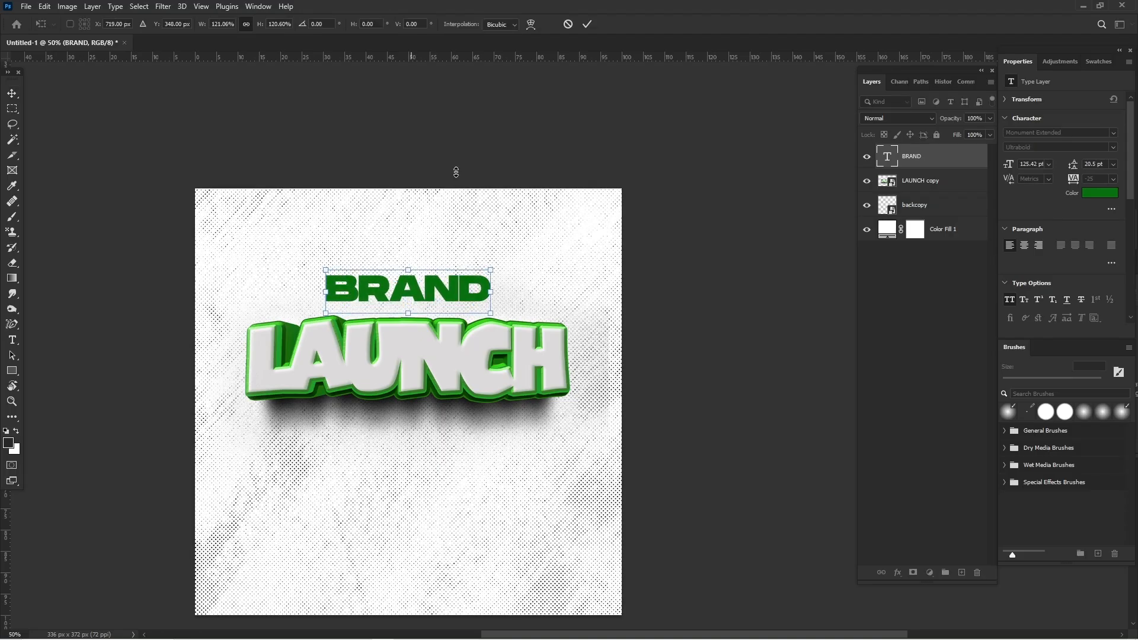
key(Return)
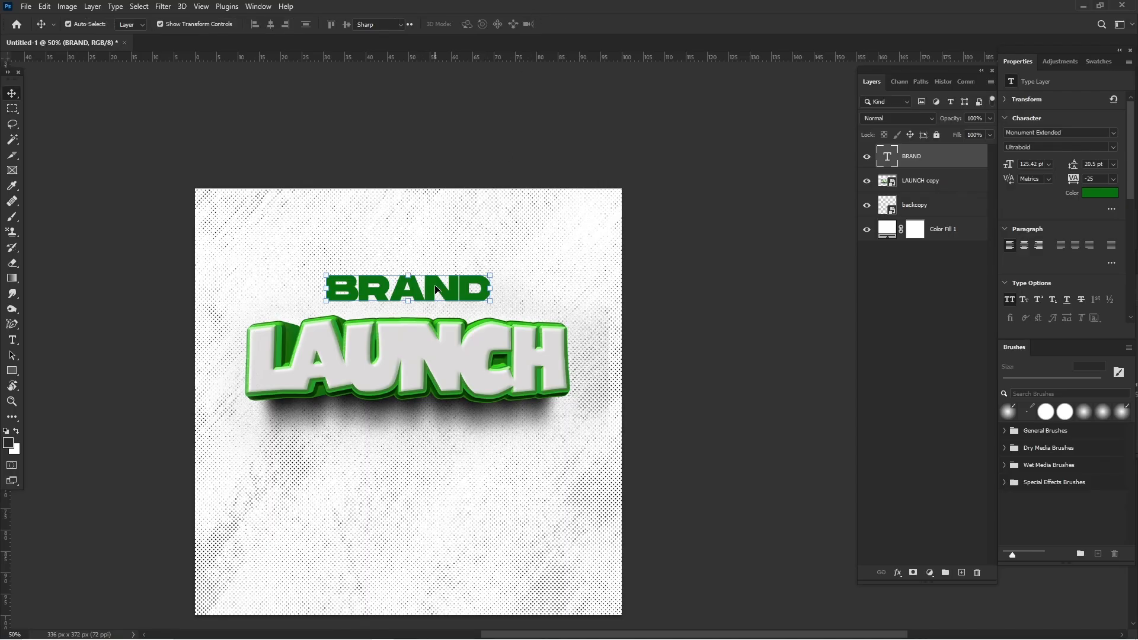
- Warp the BRAND text with a horizontal Arc at +6% bend and move it slightly closer to LAUNCH
double_click(436, 290)
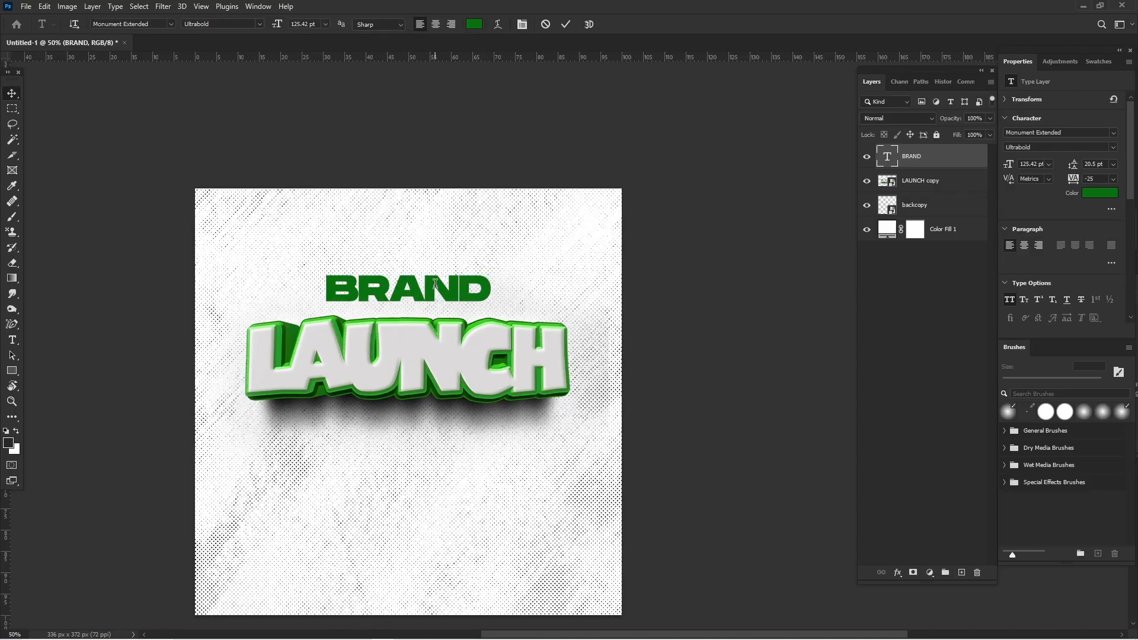
click(521, 24)
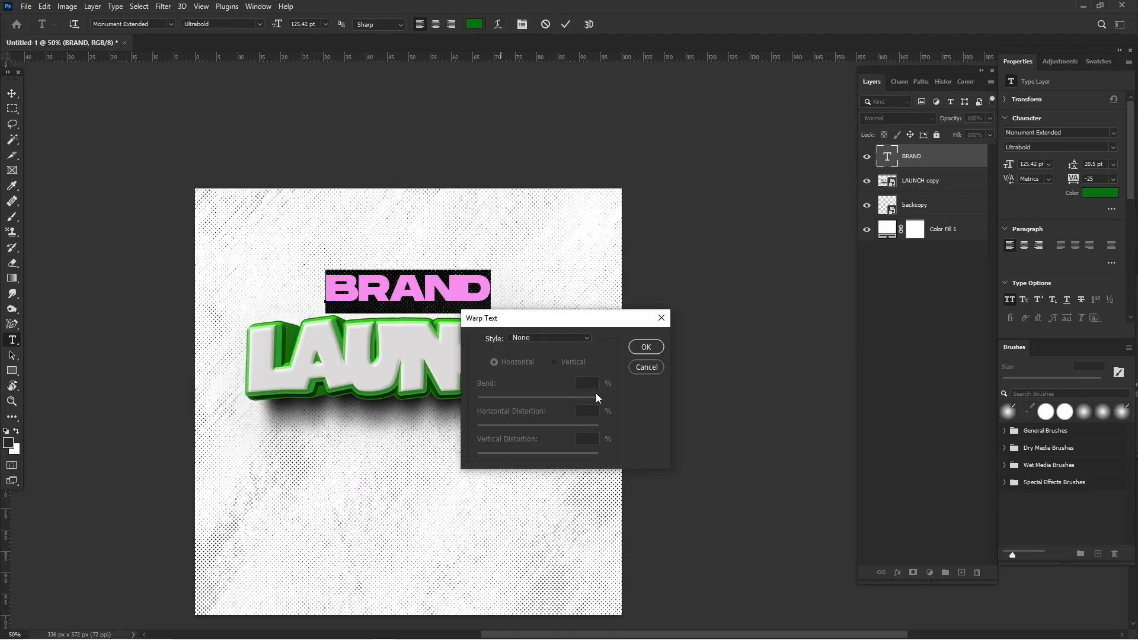
click(564, 336)
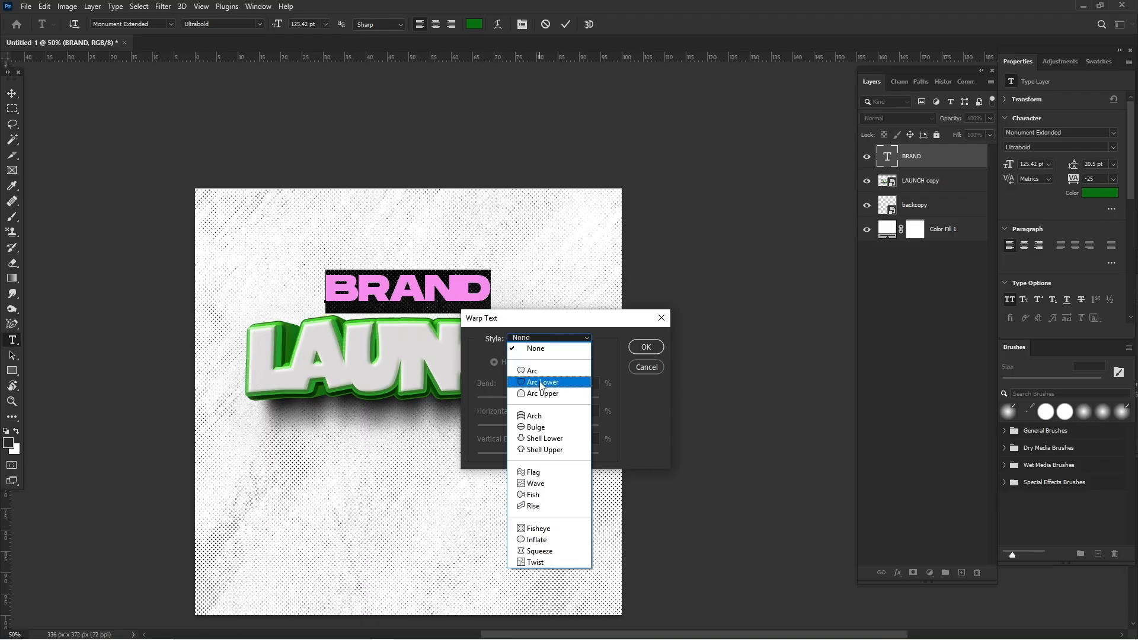
click(535, 369)
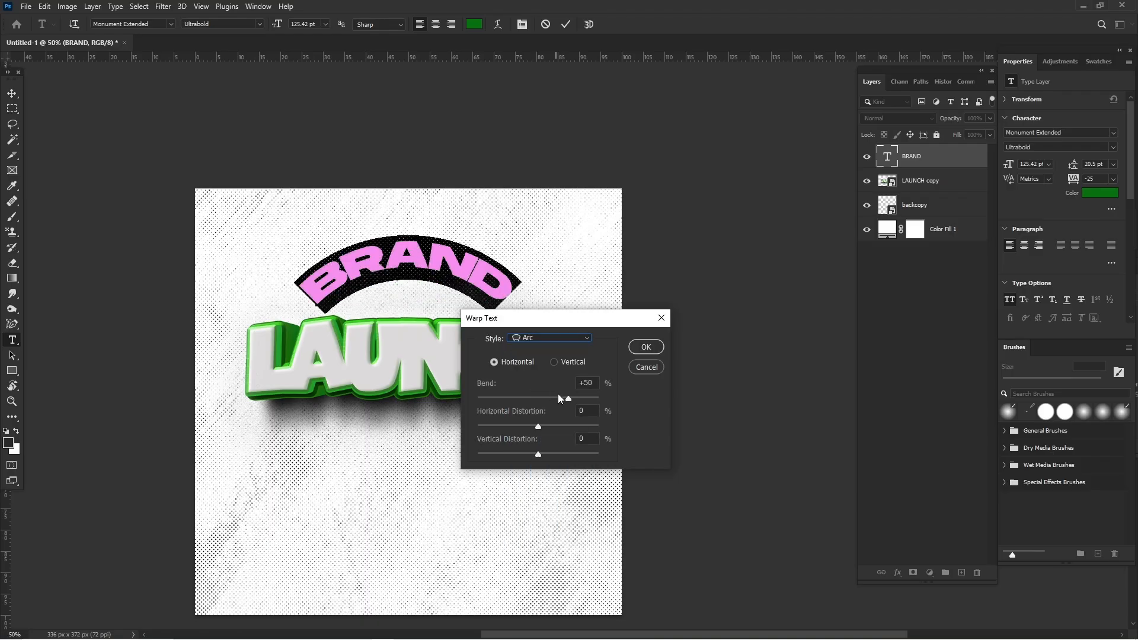
mouse_move(559, 397)
mouse_down()
mouse_move(497, 401)
mouse_move(542, 393)
mouse_up()
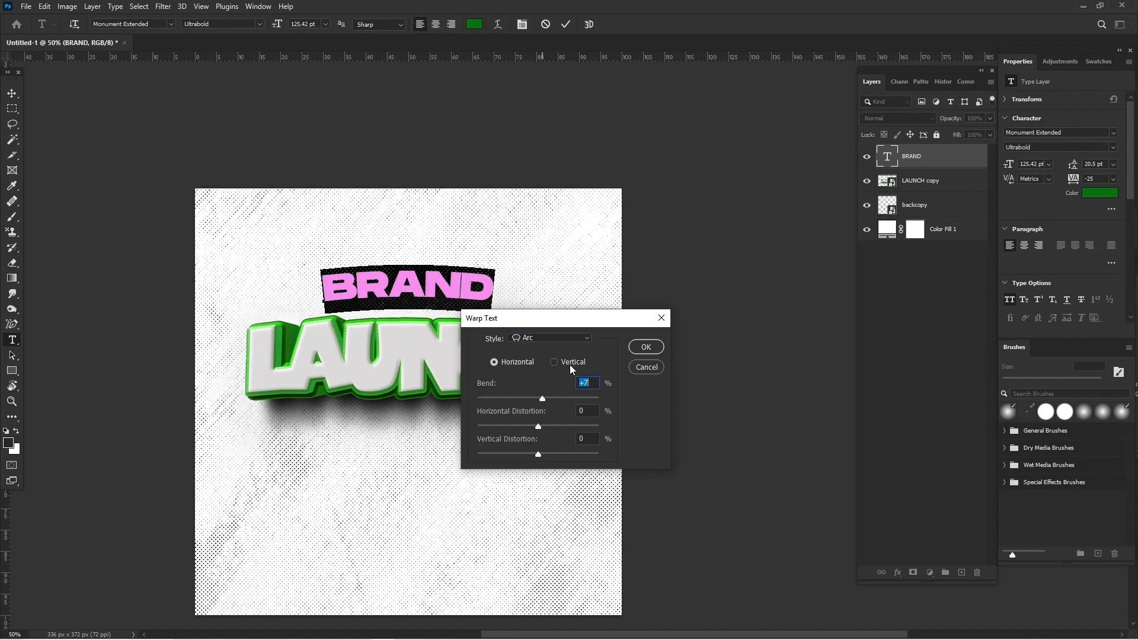
key(Down)
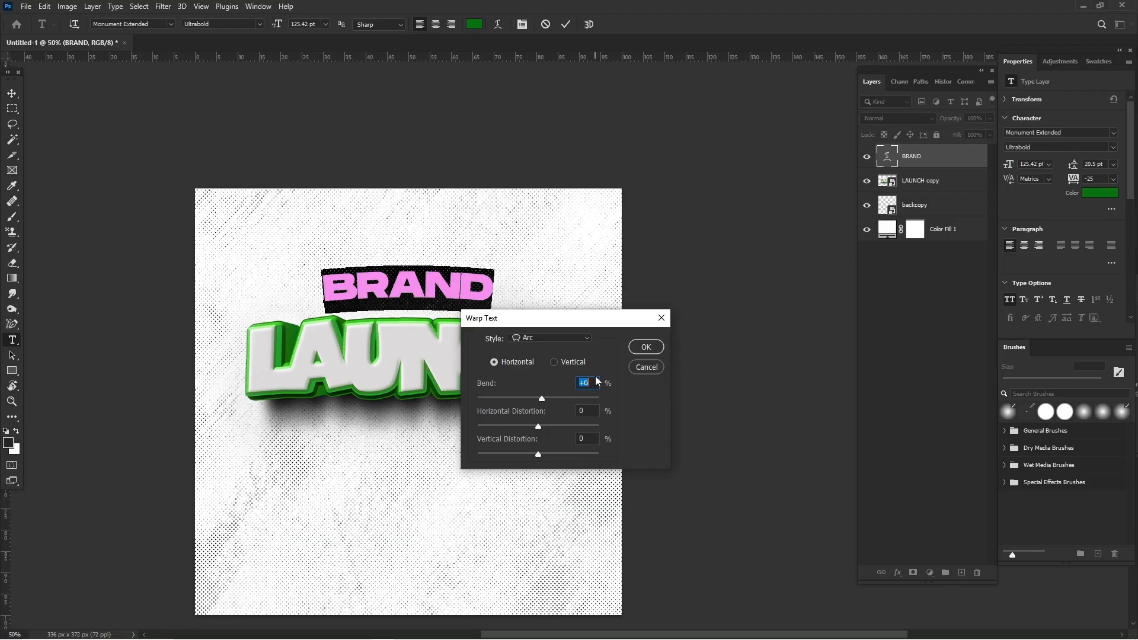
click(659, 351)
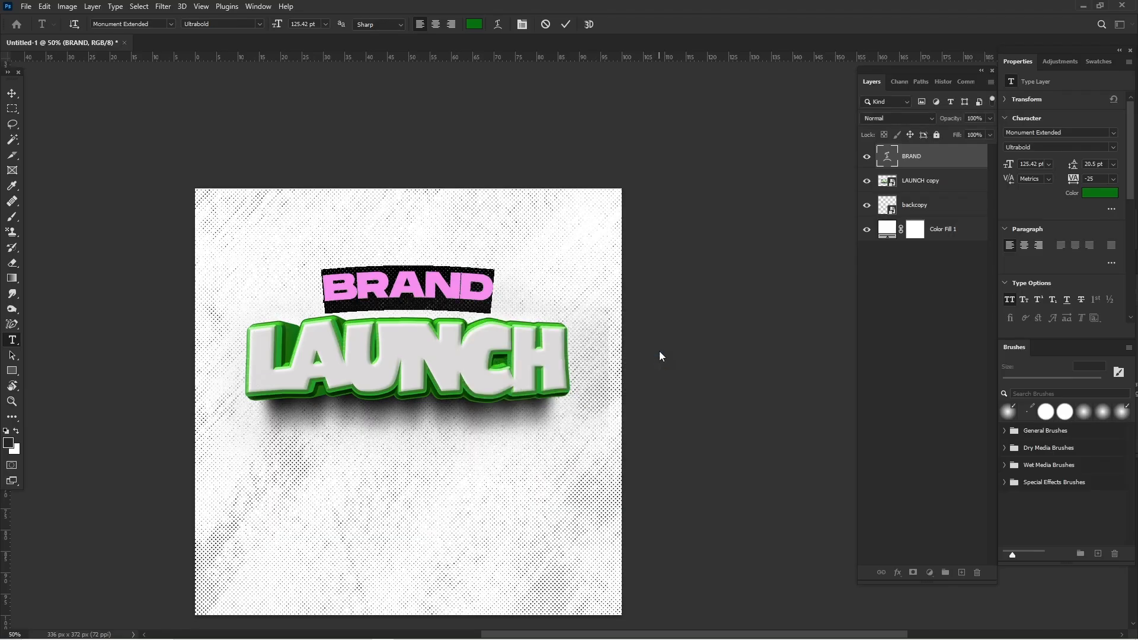
key(ctrl+Return)
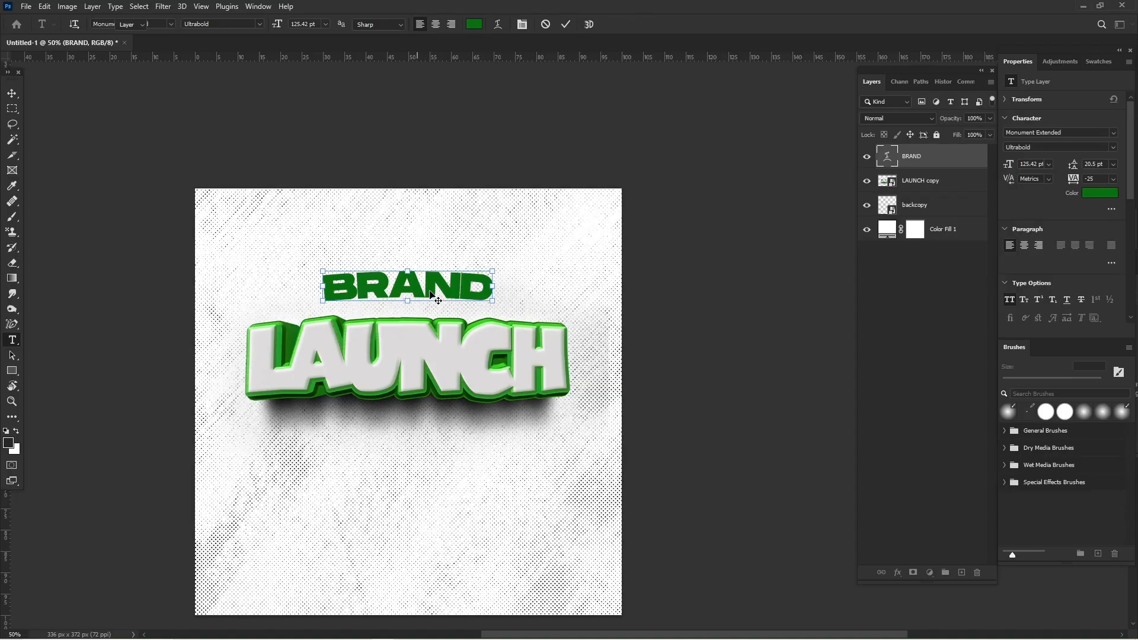
drag(434, 297, 431, 293)
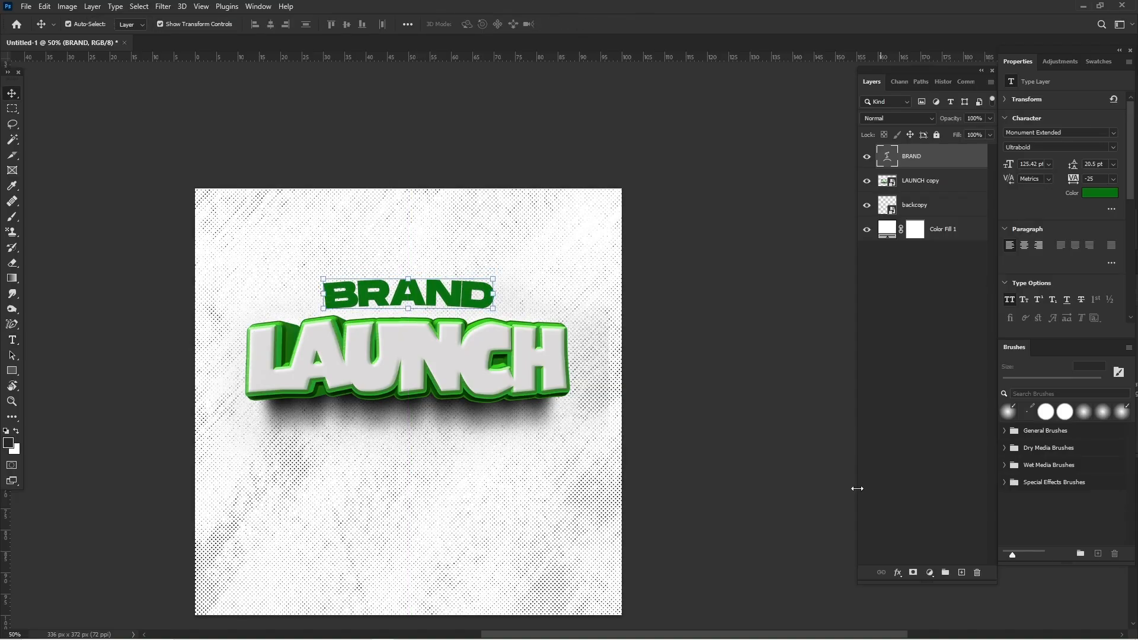
- Add a 7 px outside stroke in light green #aaff8f to the BRAND text
click(899, 573)
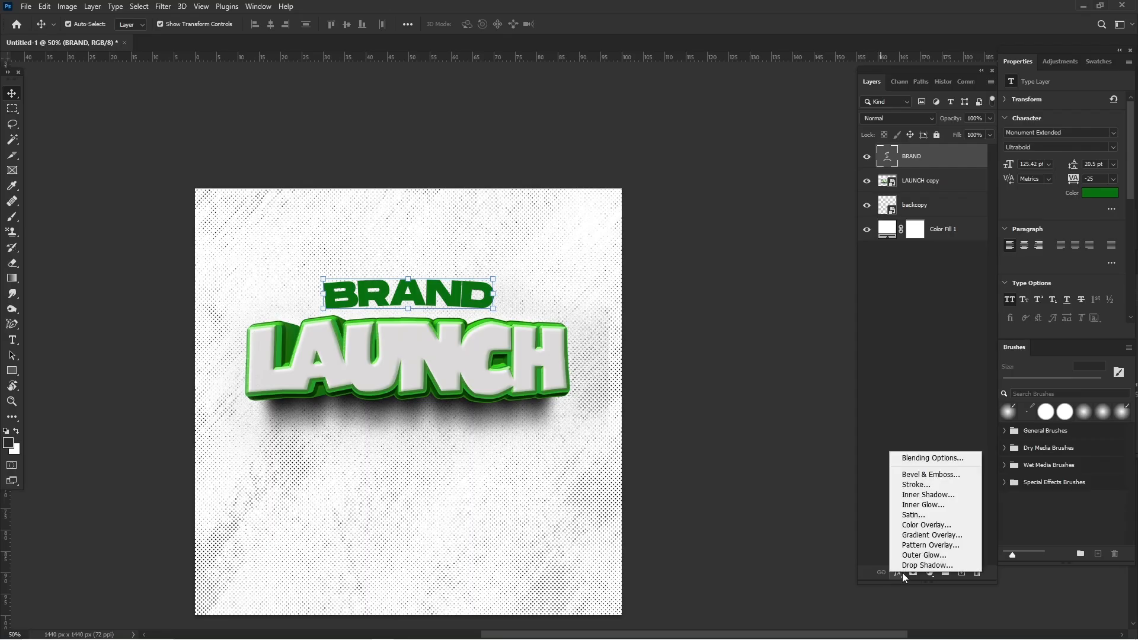
click(918, 485)
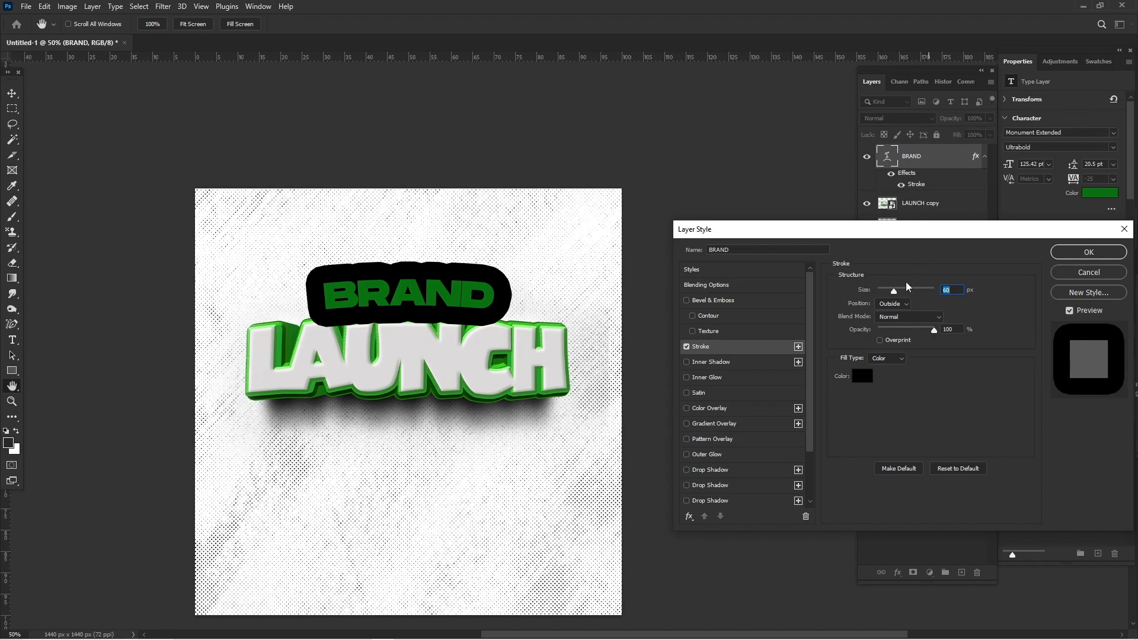
click(865, 377)
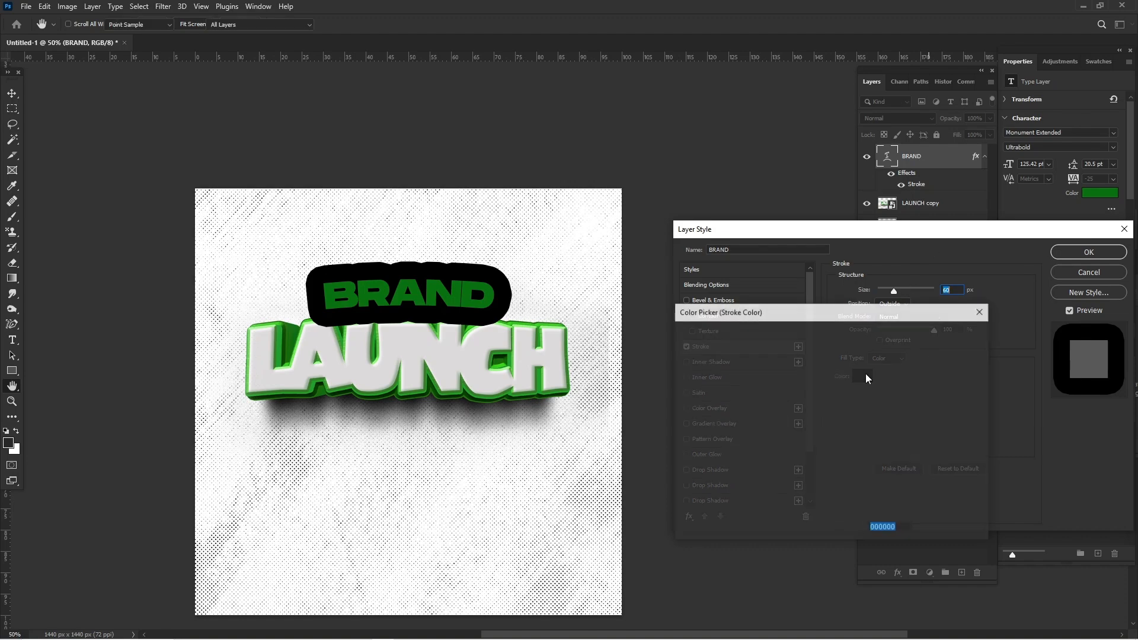
click(504, 358)
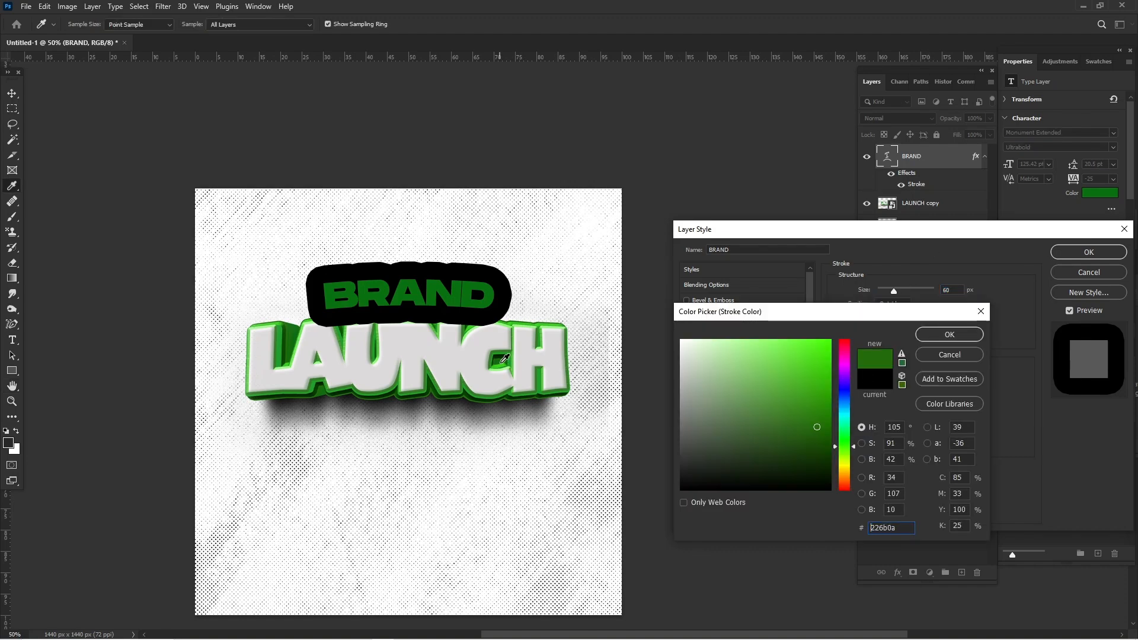
click(822, 386)
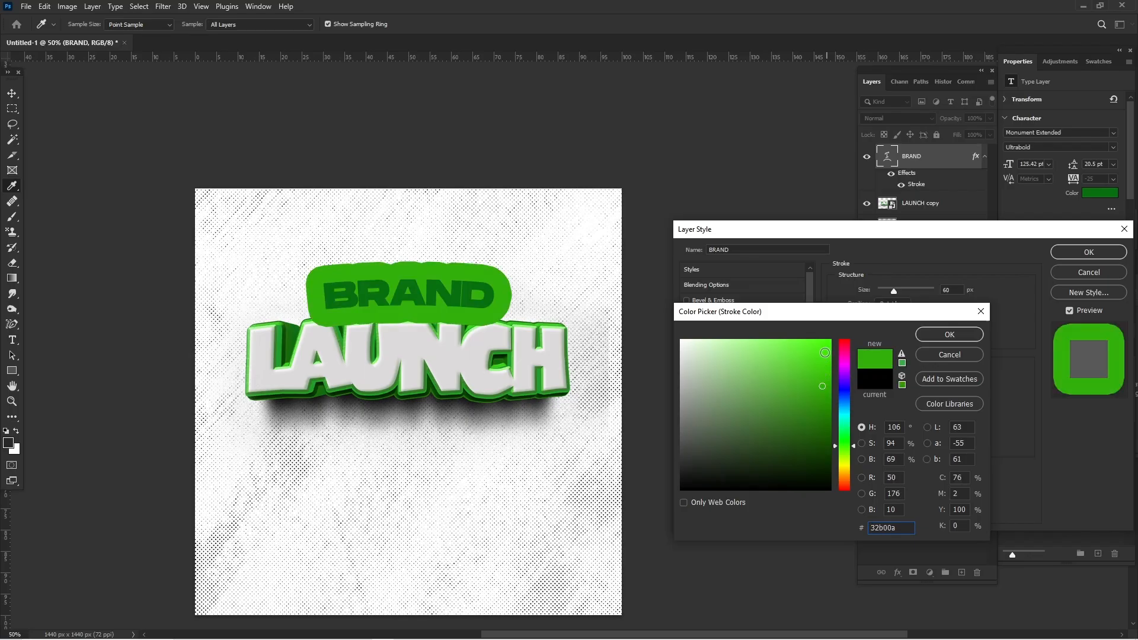
click(747, 339)
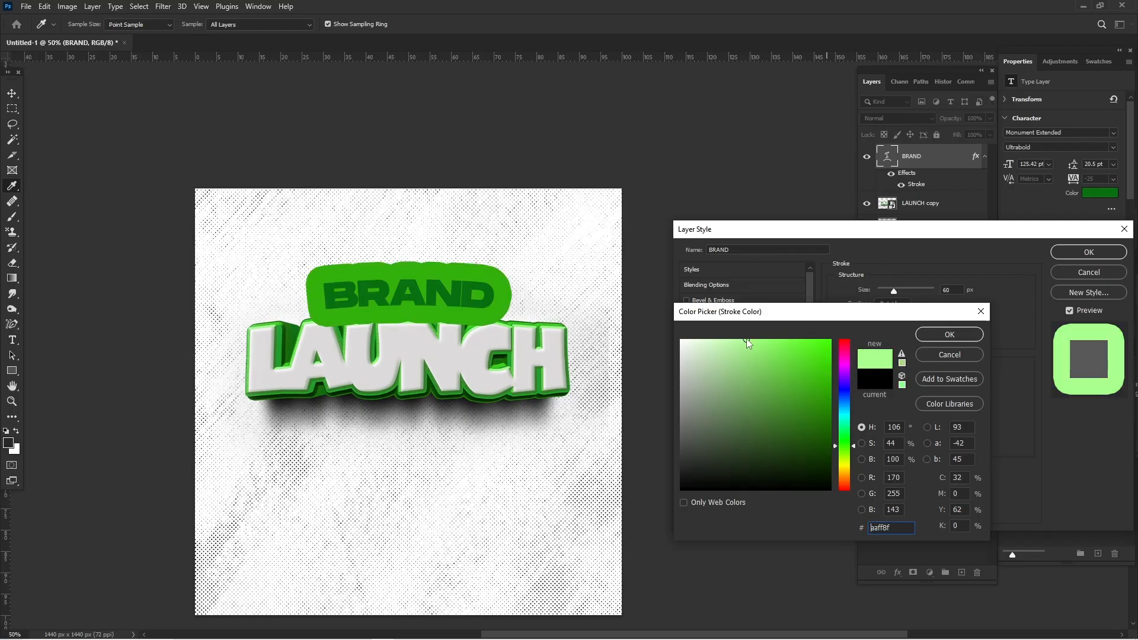
click(950, 335)
drag(897, 291, 883, 294)
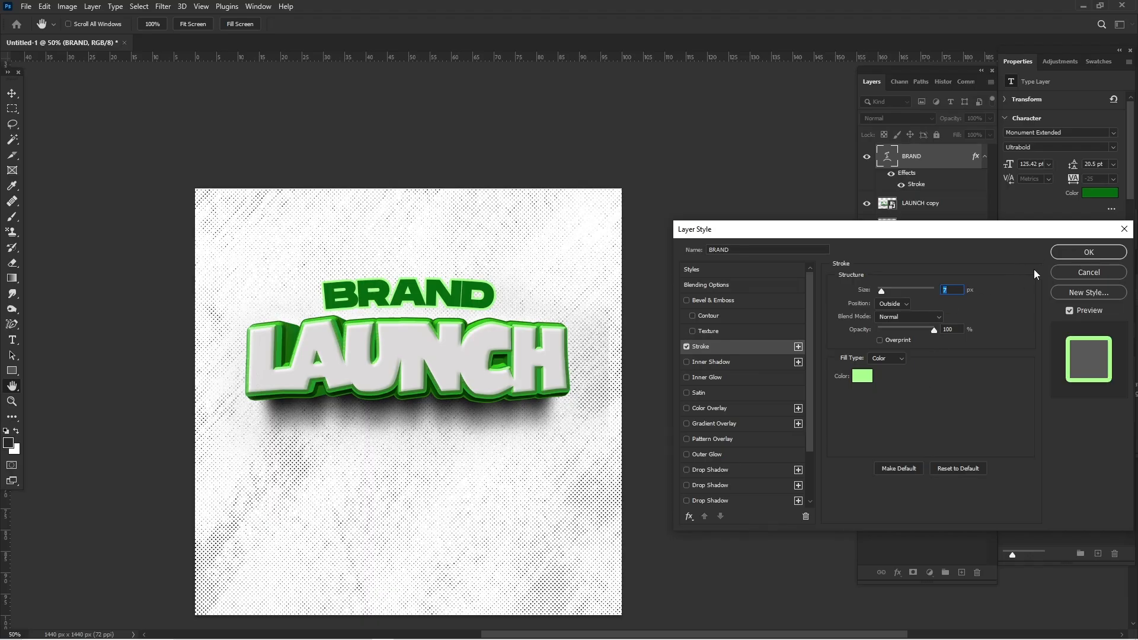
click(1079, 250)
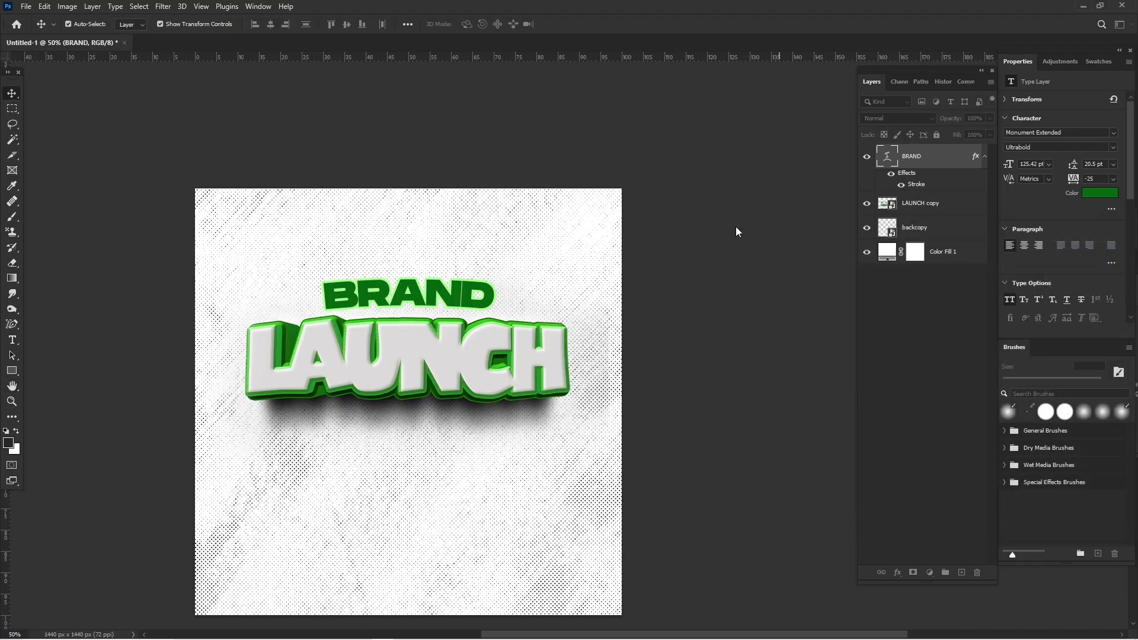
- Nudge the BRAND text slightly down towards LAUNCH and deselect it
click(443, 293)
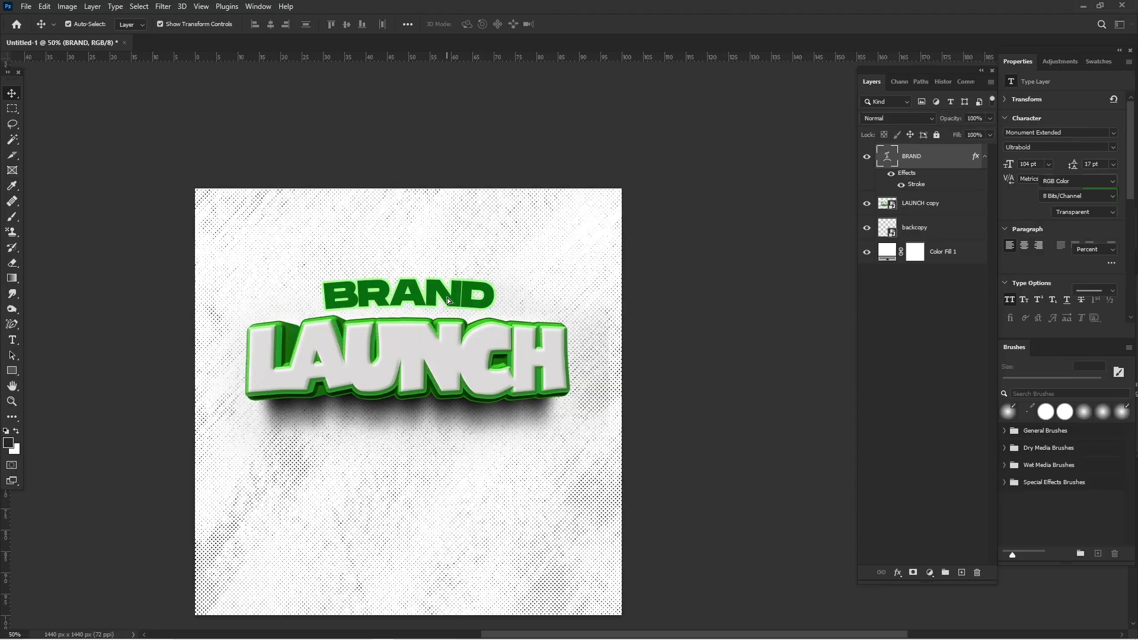
click(447, 297)
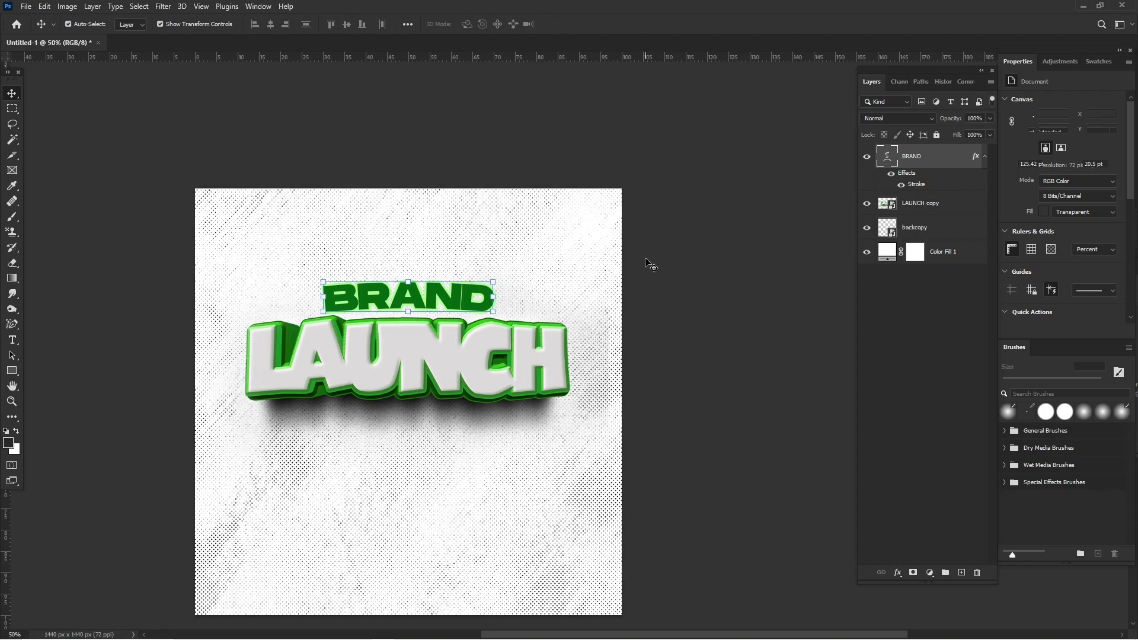
click(645, 263)
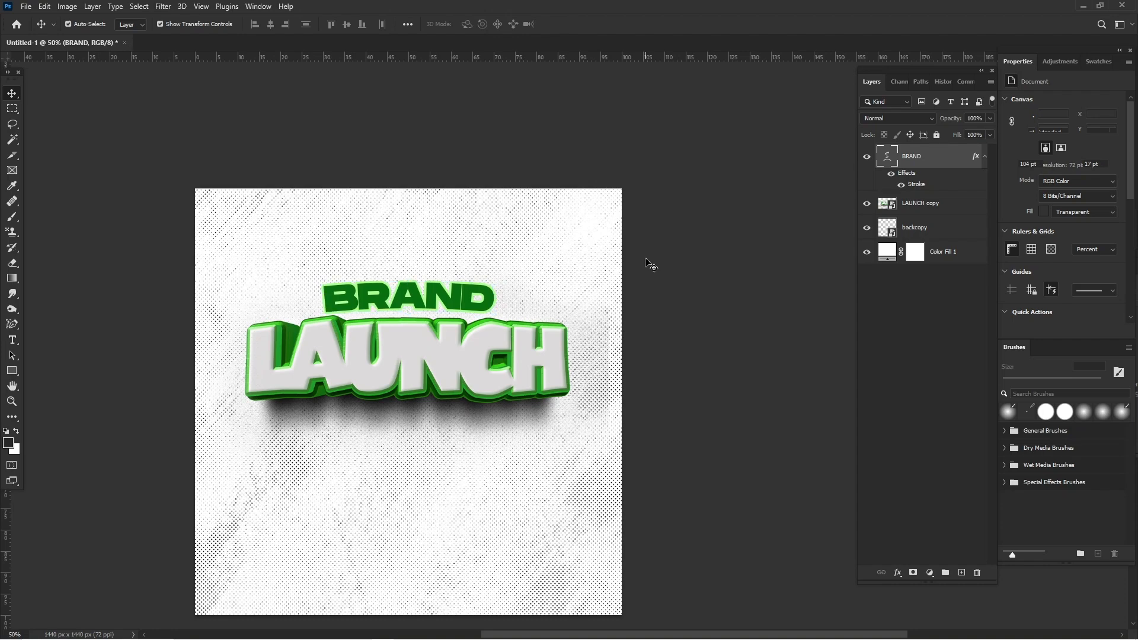
click(646, 263)
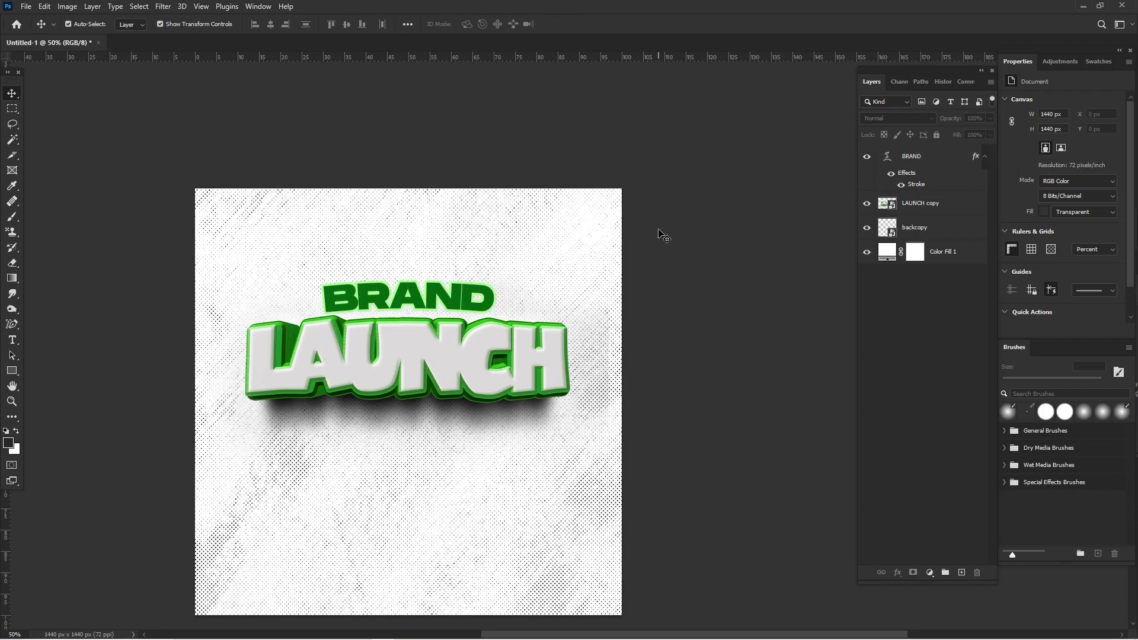
- Place plane LAUNCH copy.png from the xpress folder, scaled to about 1162%, in the canvas's lower-left corner
click(360, 633)
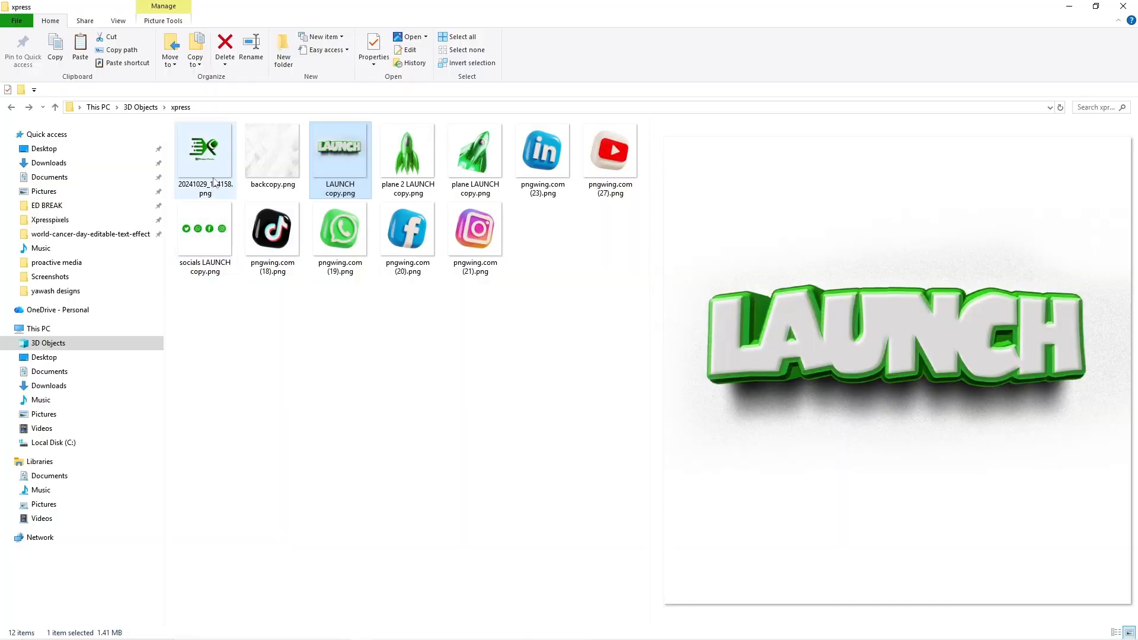
click(479, 154)
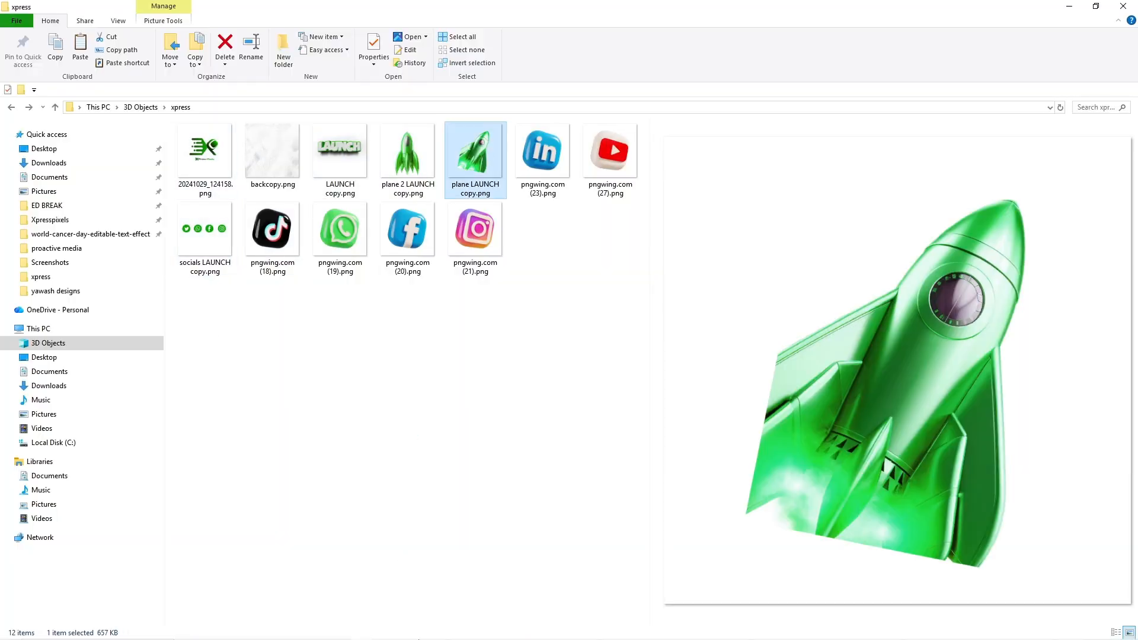
drag(476, 155, 364, 480)
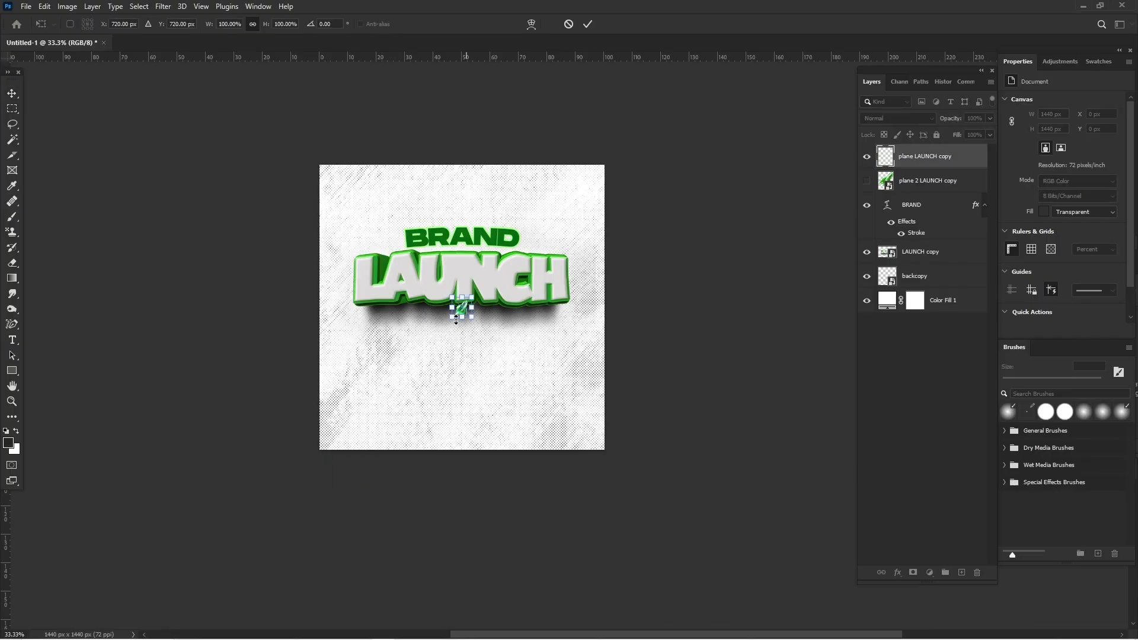
drag(453, 317, 276, 574)
drag(357, 389, 364, 363)
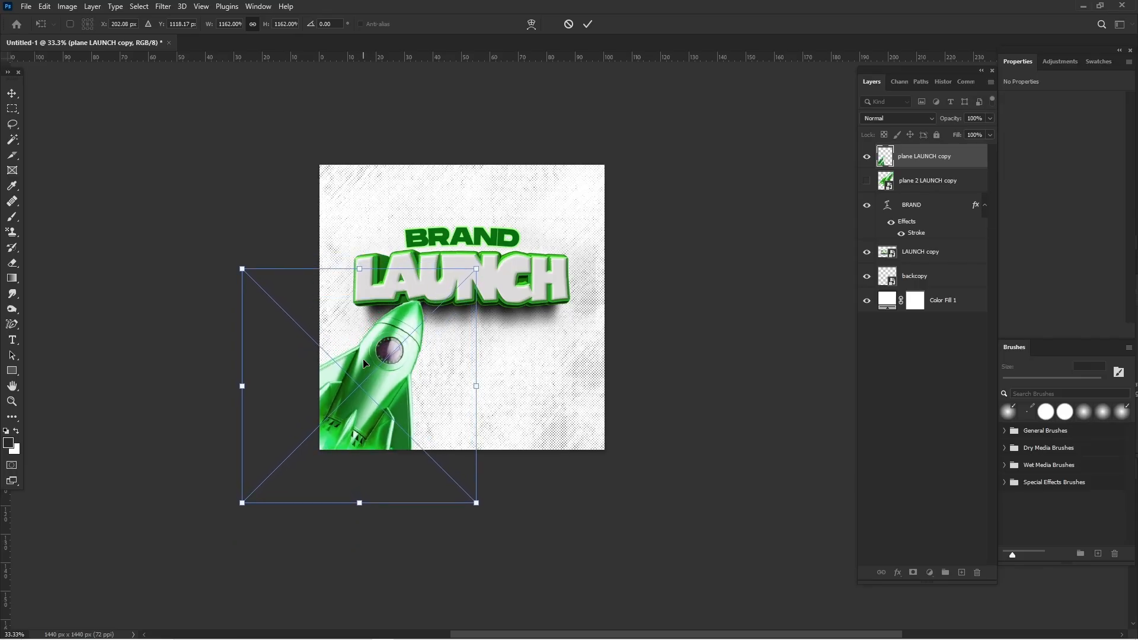
key(Return)
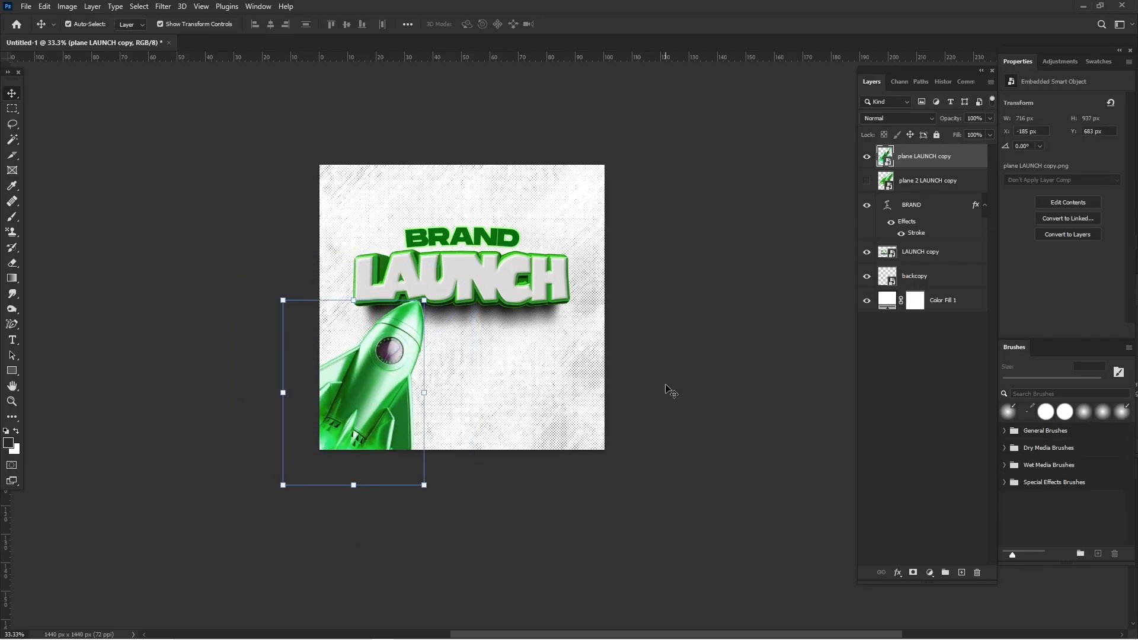
- Enlarge the rocket further and reposition it so its nose just overlaps the lower edge of LAUNCH, and deselect it
drag(402, 382, 417, 397)
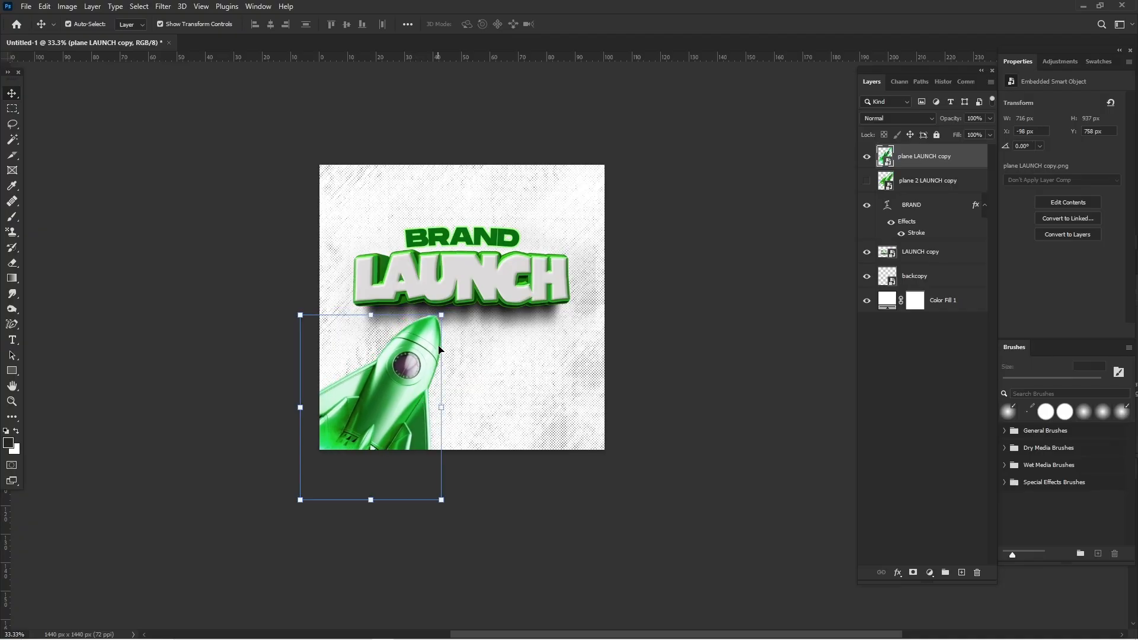
drag(441, 313, 537, 235)
mouse_move(457, 345)
mouse_down()
mouse_move(448, 369)
mouse_move(462, 357)
mouse_up()
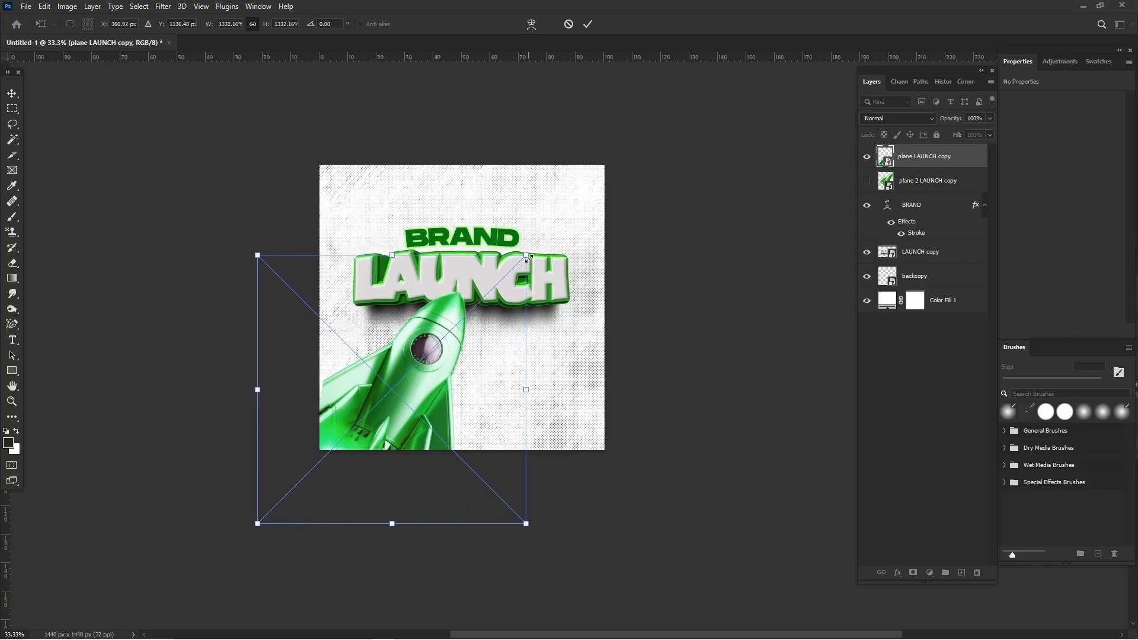
drag(526, 256, 523, 263)
key(Return)
click(718, 272)
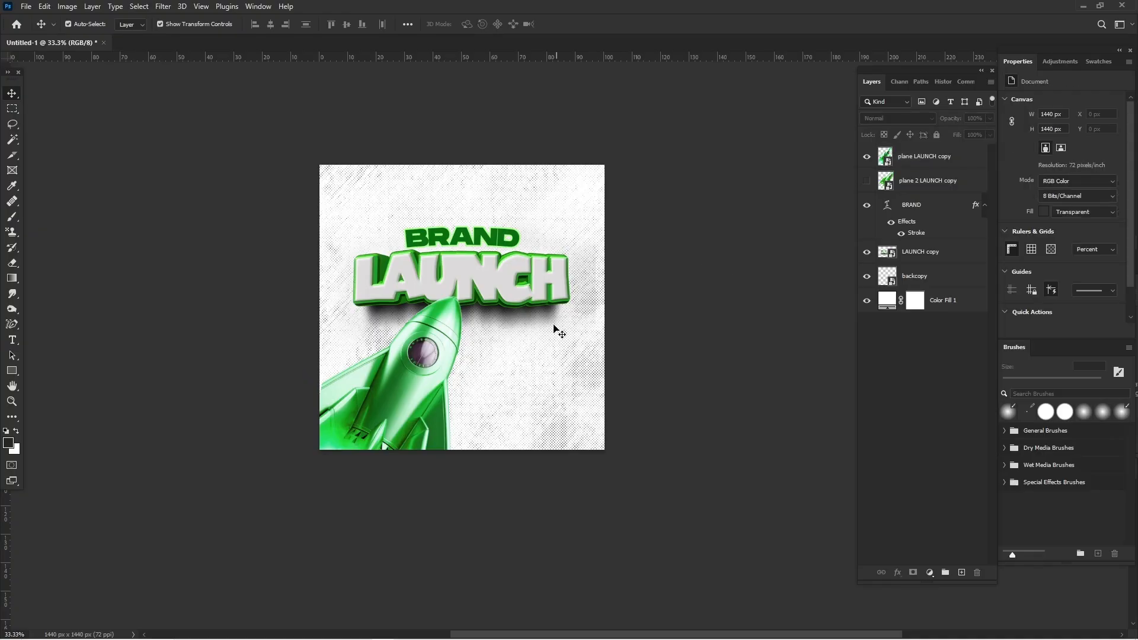
- Place the logo 20241029_124158.png from the xpress folder and shrink it to about 4.68% in the canvas's upper-left corner
mouse_move(460, 638)
click(360, 631)
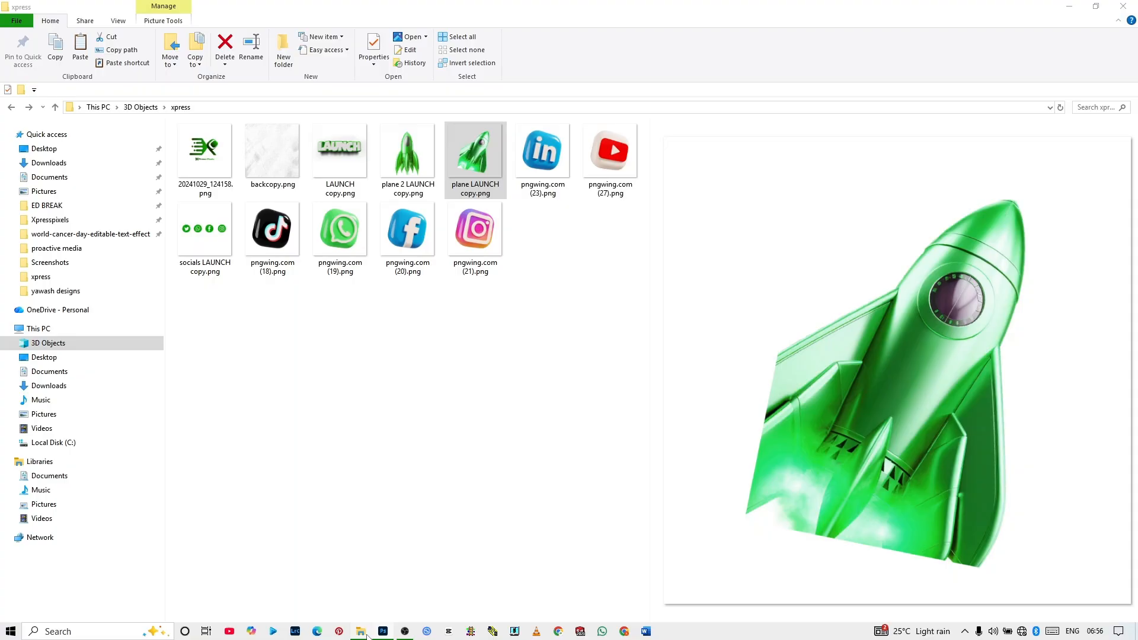
click(220, 156)
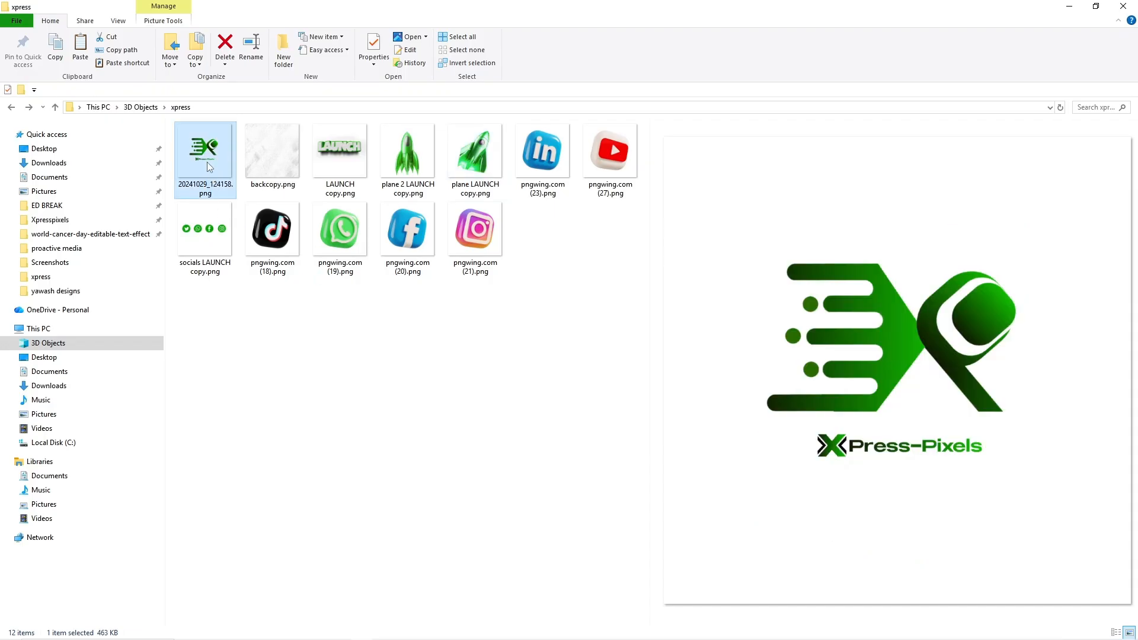
drag(208, 162, 439, 296)
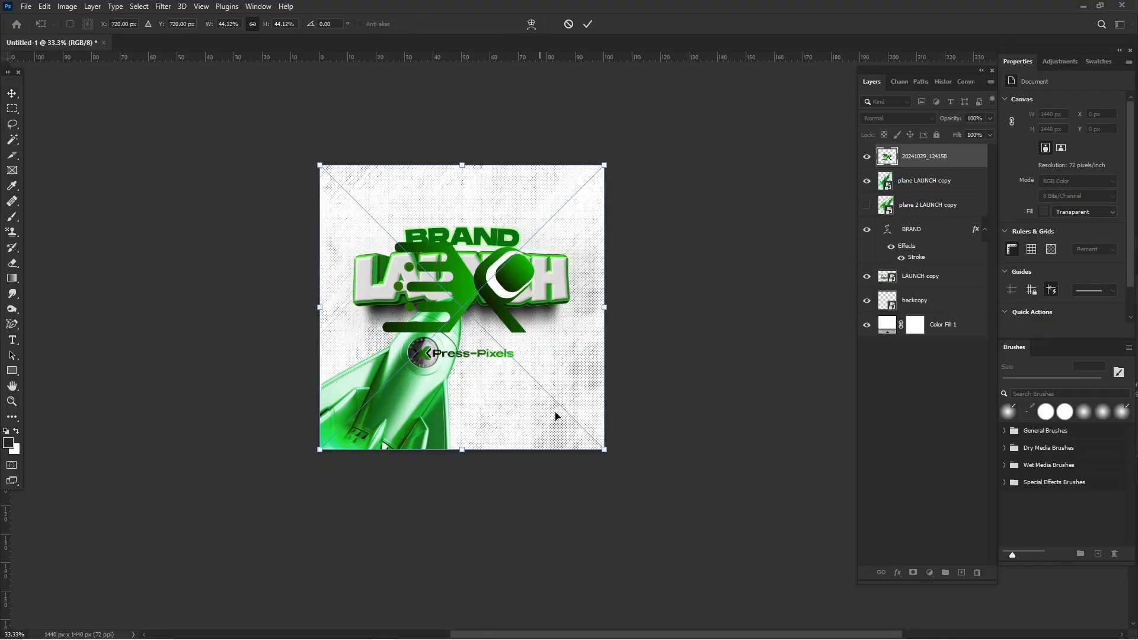
drag(605, 453, 349, 194)
key(ctrl+plus)
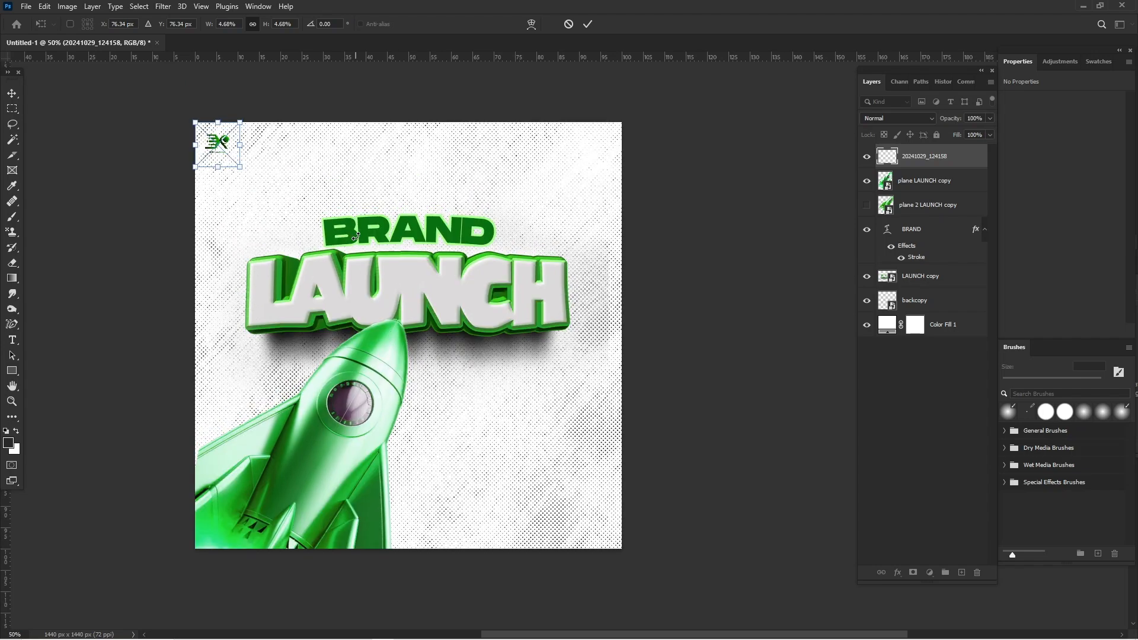
- Inset the logo from the canvas's upper-left corner to about X 117, Y 87 px at about 108 x 85 px, and deselect it
drag(229, 147, 278, 191)
key(Return)
click(623, 305)
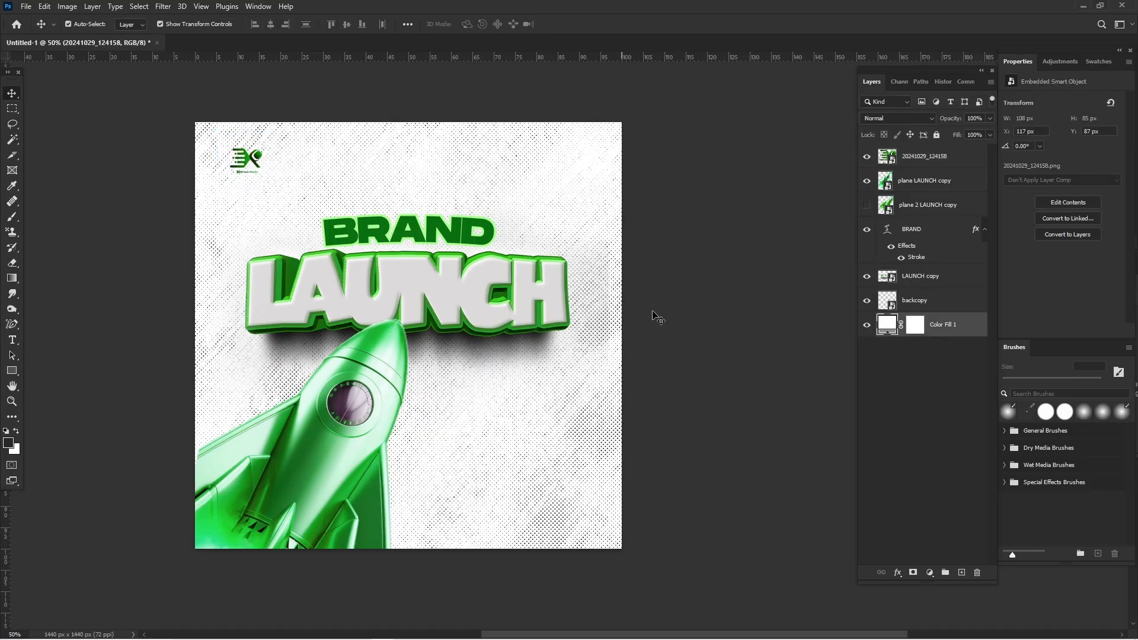
click(668, 322)
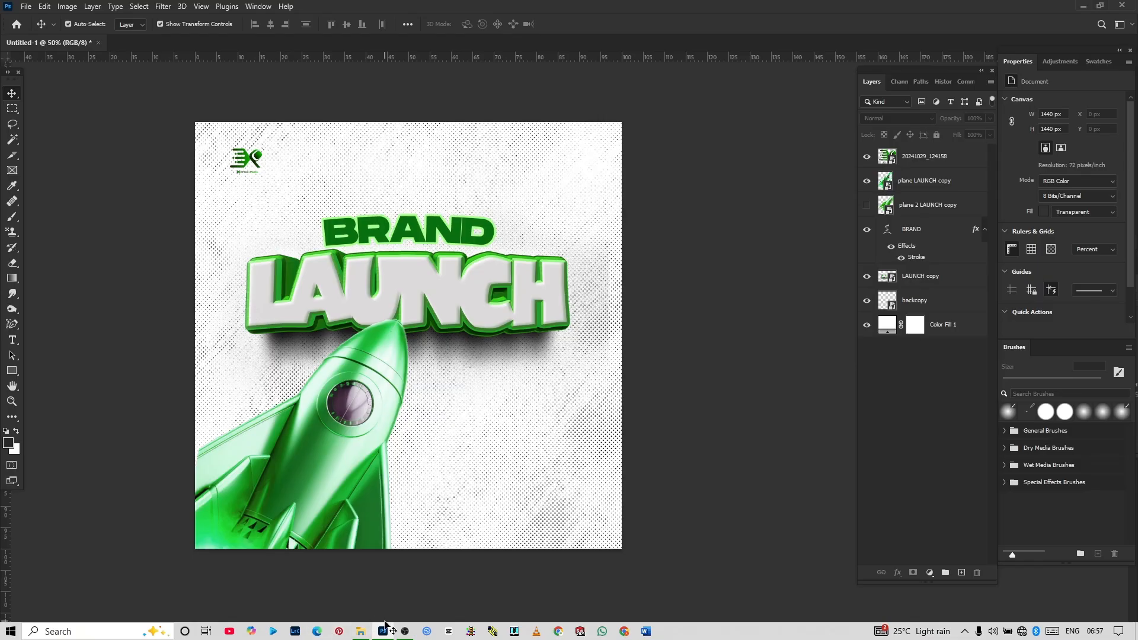
- Duplicate the 20241029_124158 logo layer and enlarge the copy to 39.85% in the canvas's lower-right area
click(936, 166)
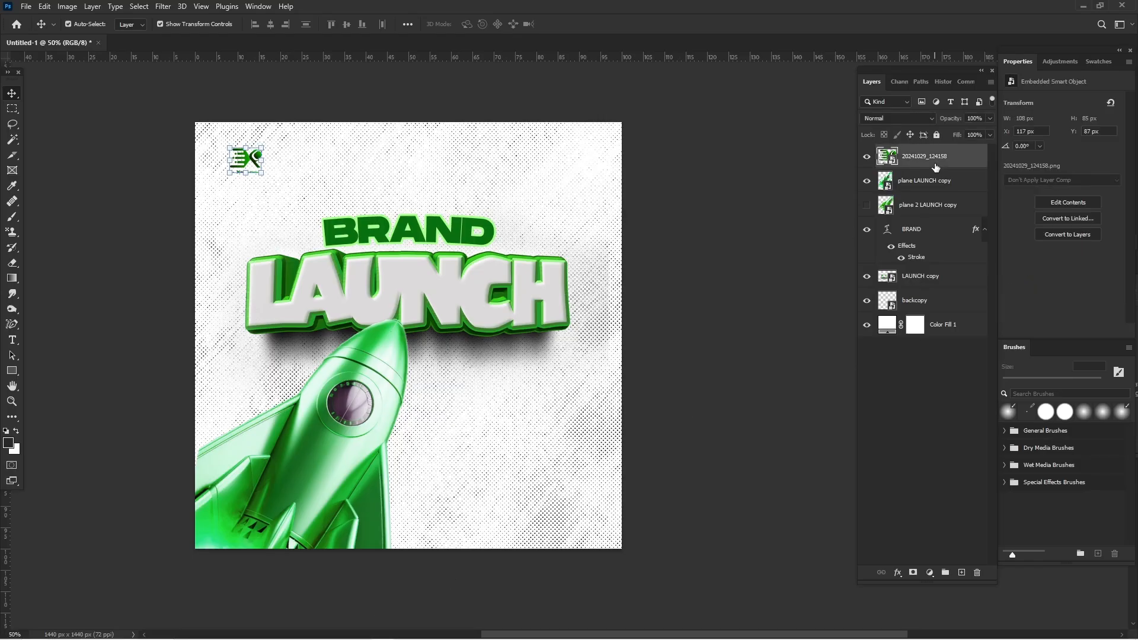
key(ctrl+j)
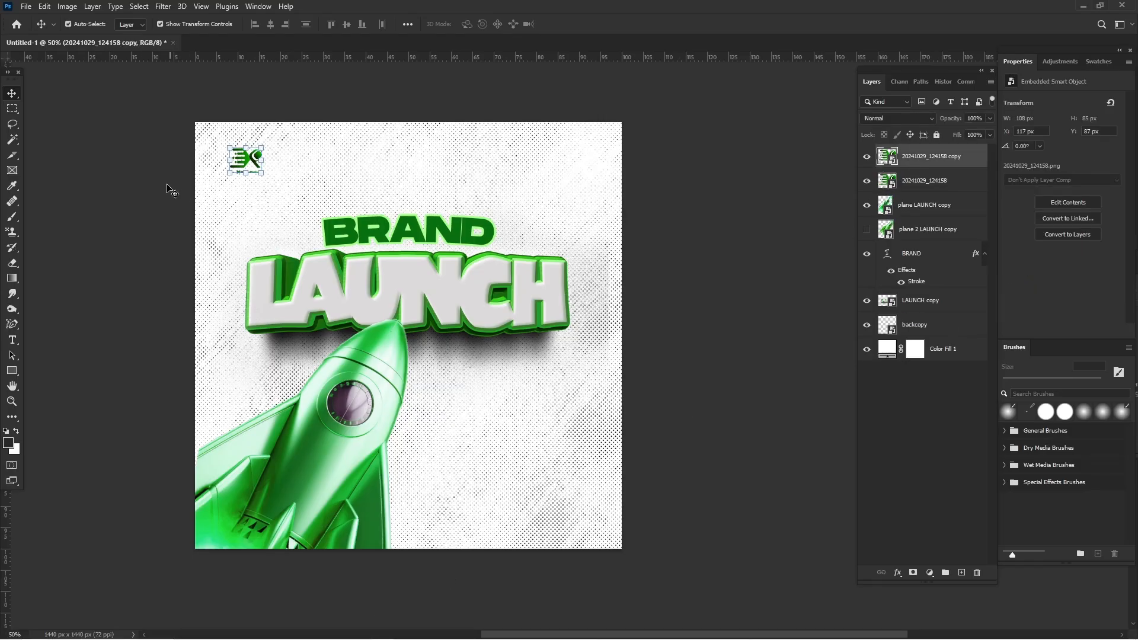
drag(252, 161, 571, 591)
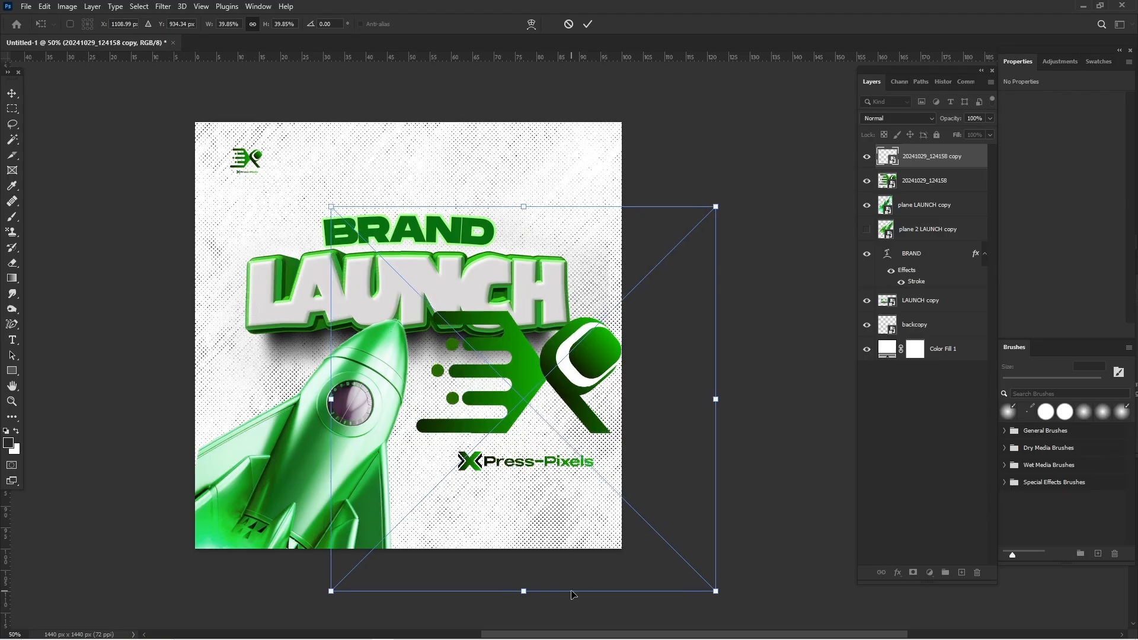
key(Return)
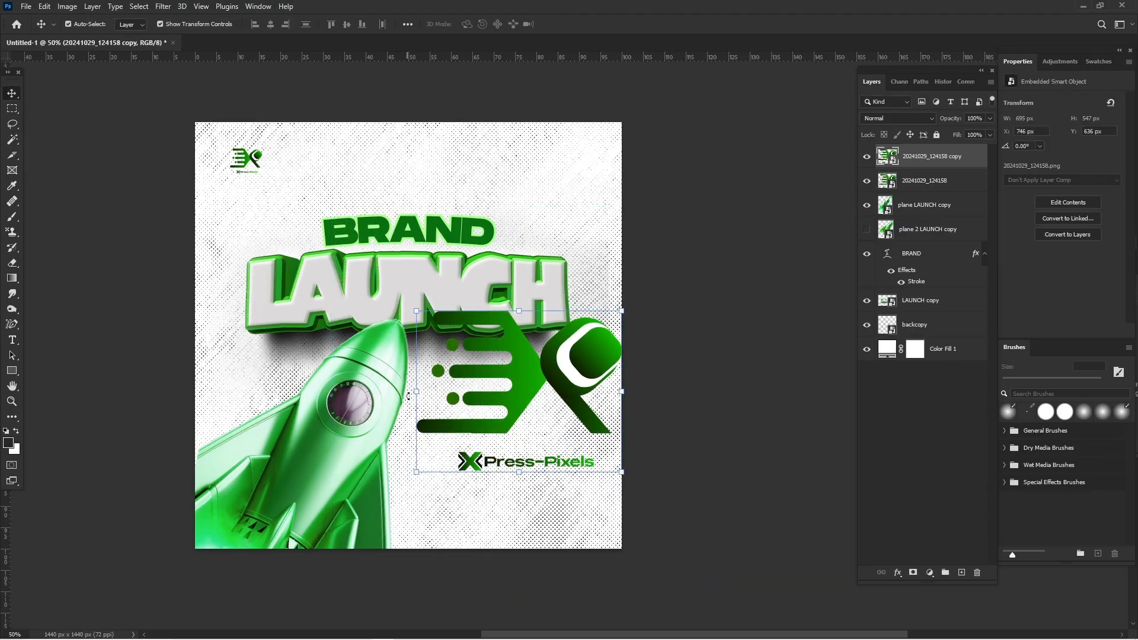
- Rotate the enlarged logo copy so its stripes point diagonally down-left, move it partly off the canvas's upper-right corner, and deselect it
key(ctrl+t)
drag(407, 401, 353, 279)
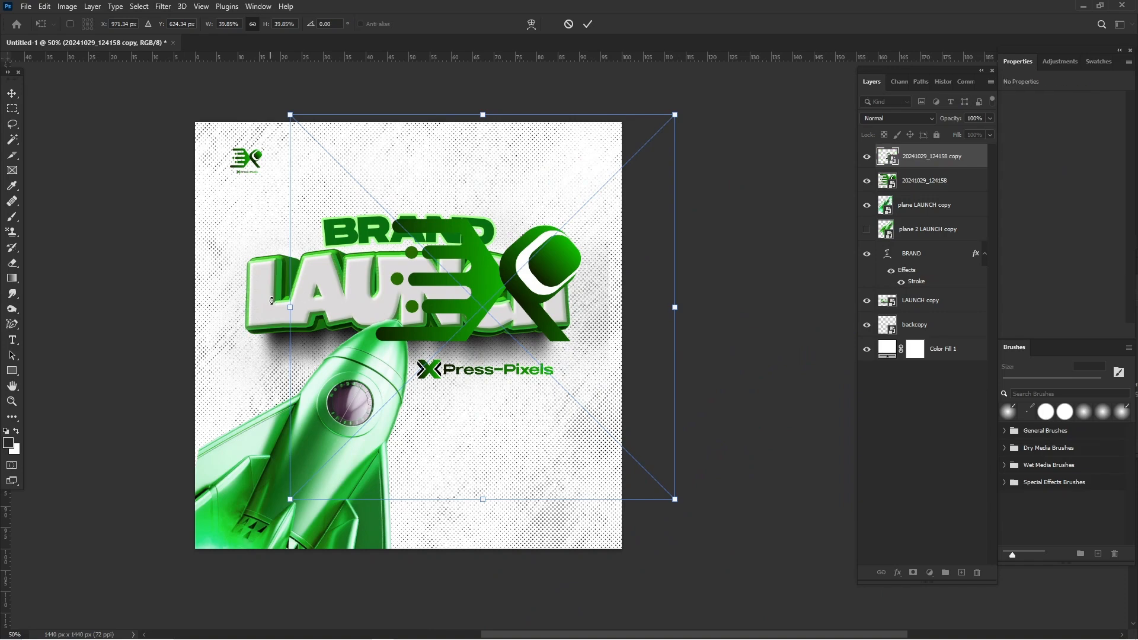
drag(276, 333, 268, 586)
drag(420, 374, 608, 212)
key(ctrl+z)
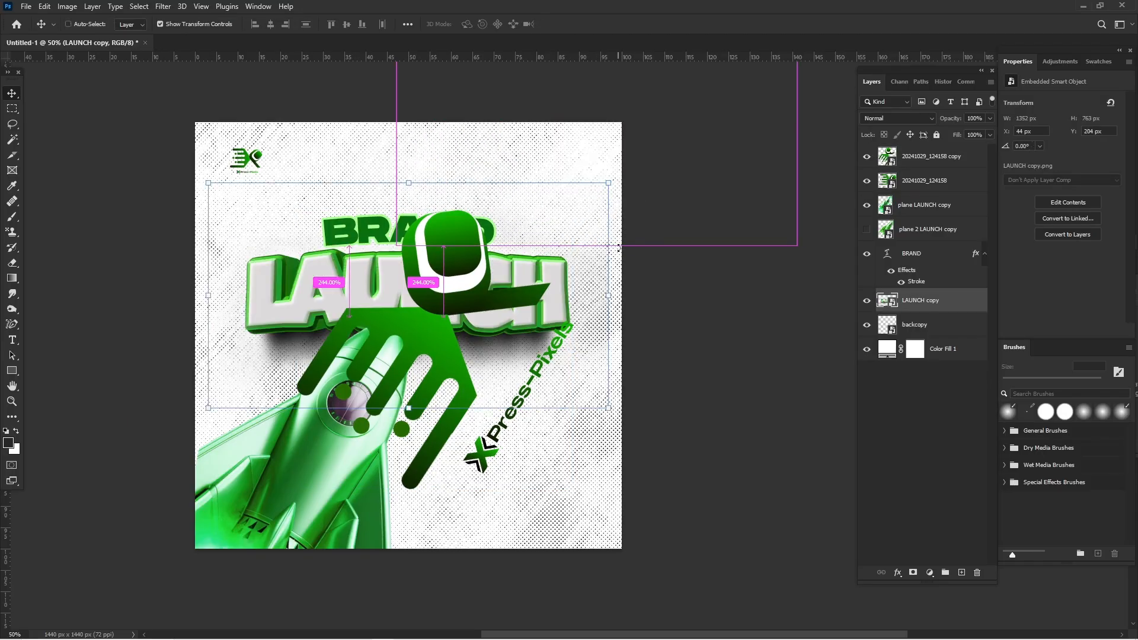
drag(402, 344, 611, 166)
click(762, 391)
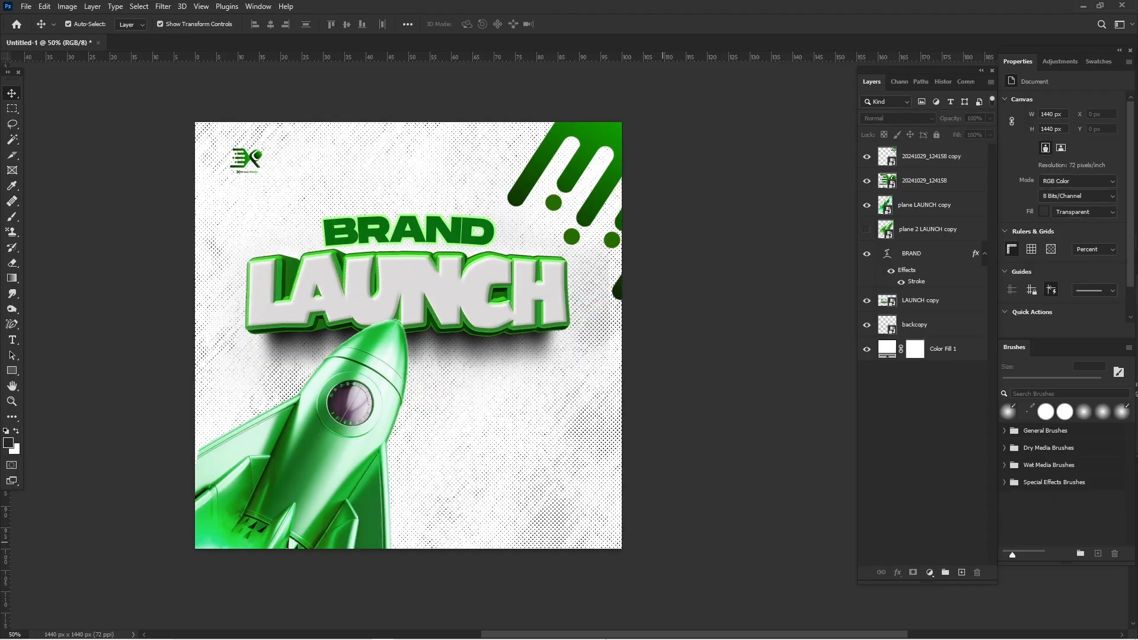
- Place the TikTok icon pngwing.com (18).png from the xpress folder at 117.33%, rotated 9.05°, partly off the canvas's right edge beside LAUNCH
click(360, 631)
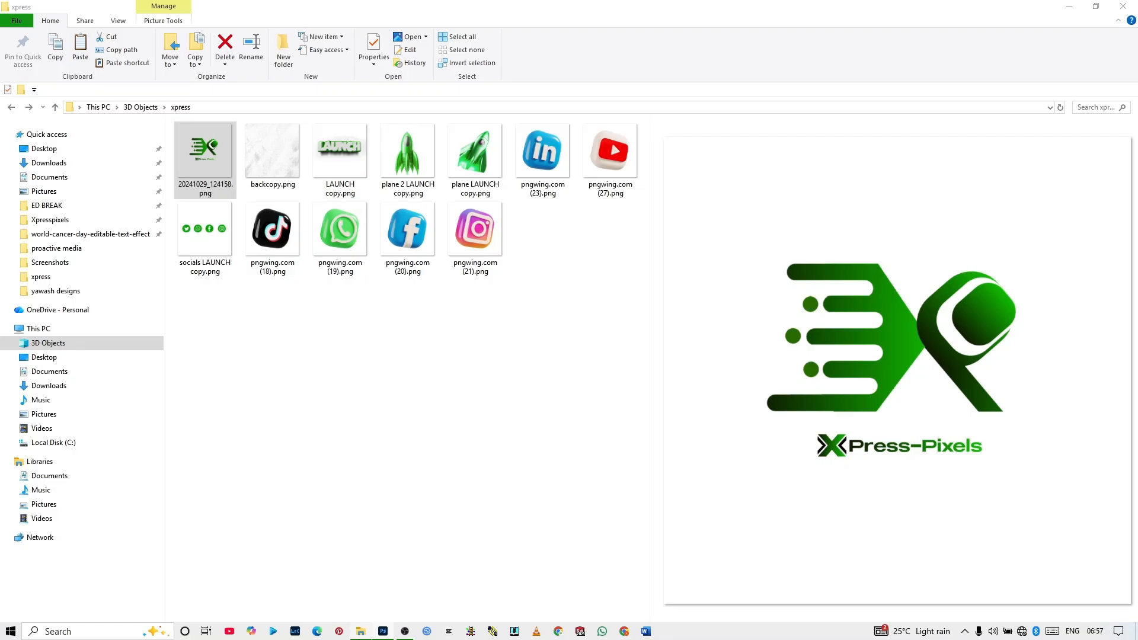
click(265, 240)
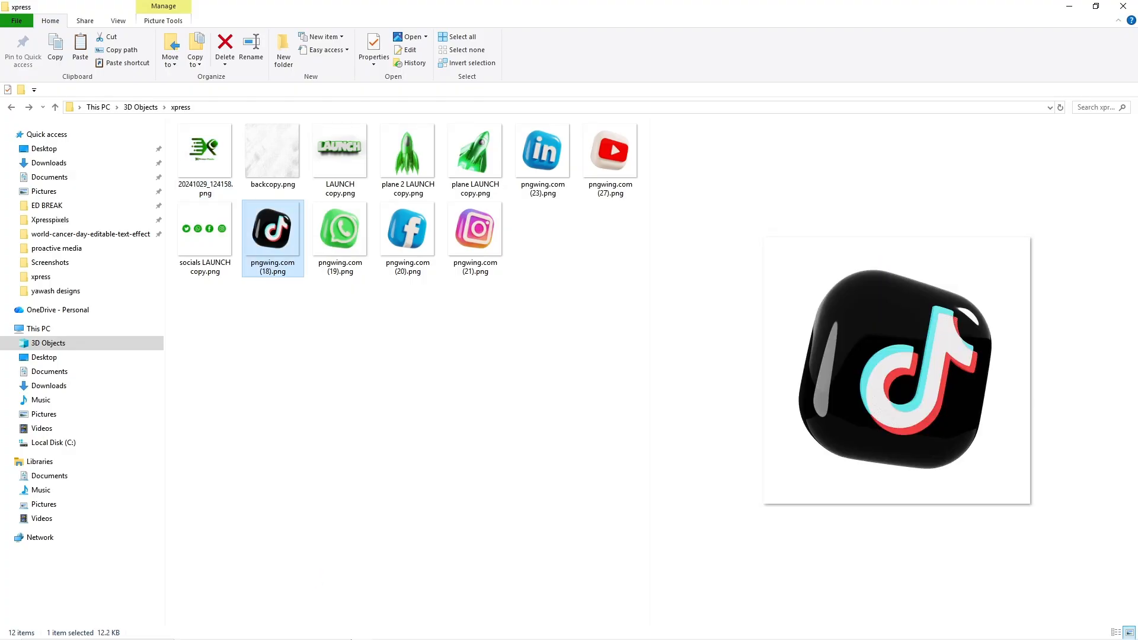
drag(358, 630, 607, 436)
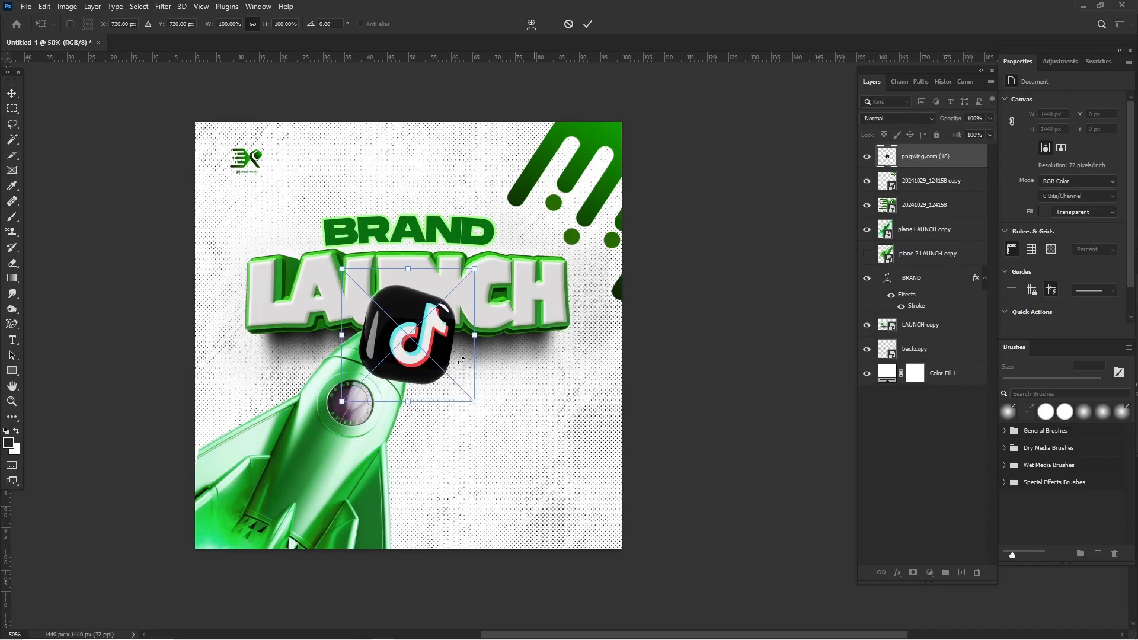
drag(675, 271, 645, 250)
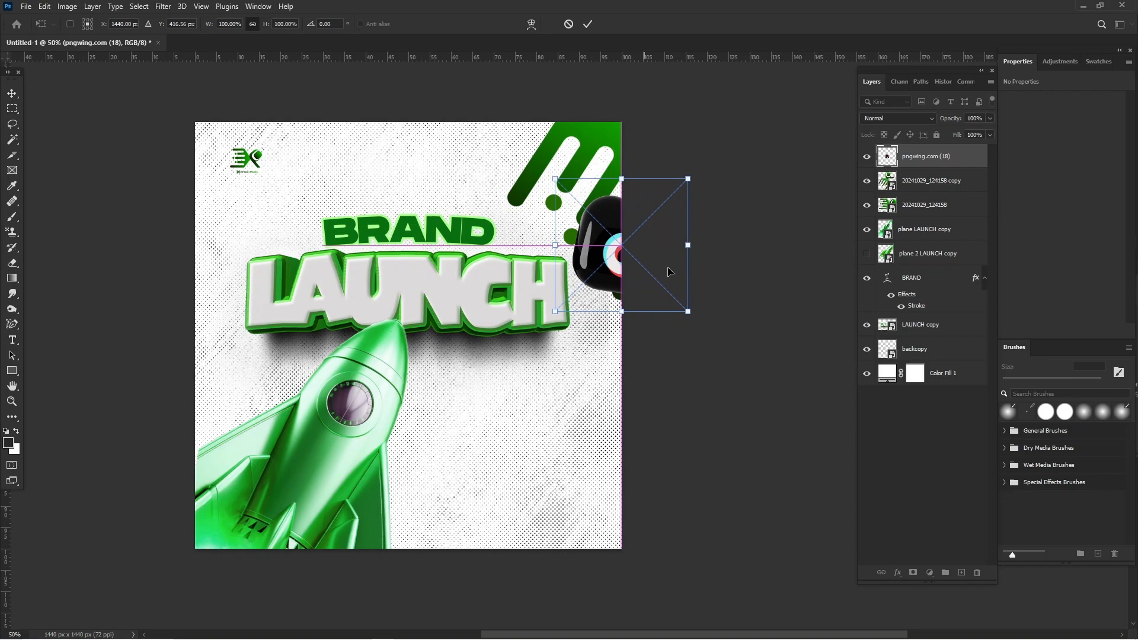
drag(701, 319, 728, 356)
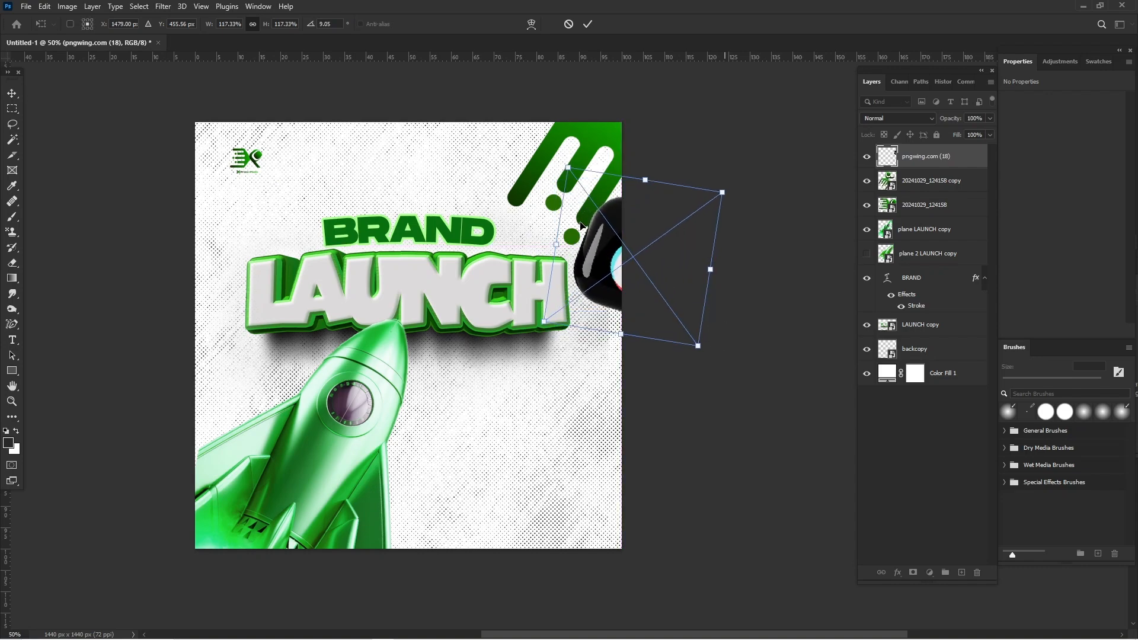
mouse_move(567, 215)
mouse_down()
mouse_move(554, 209)
mouse_move(570, 221)
mouse_up()
key(Return)
click(664, 384)
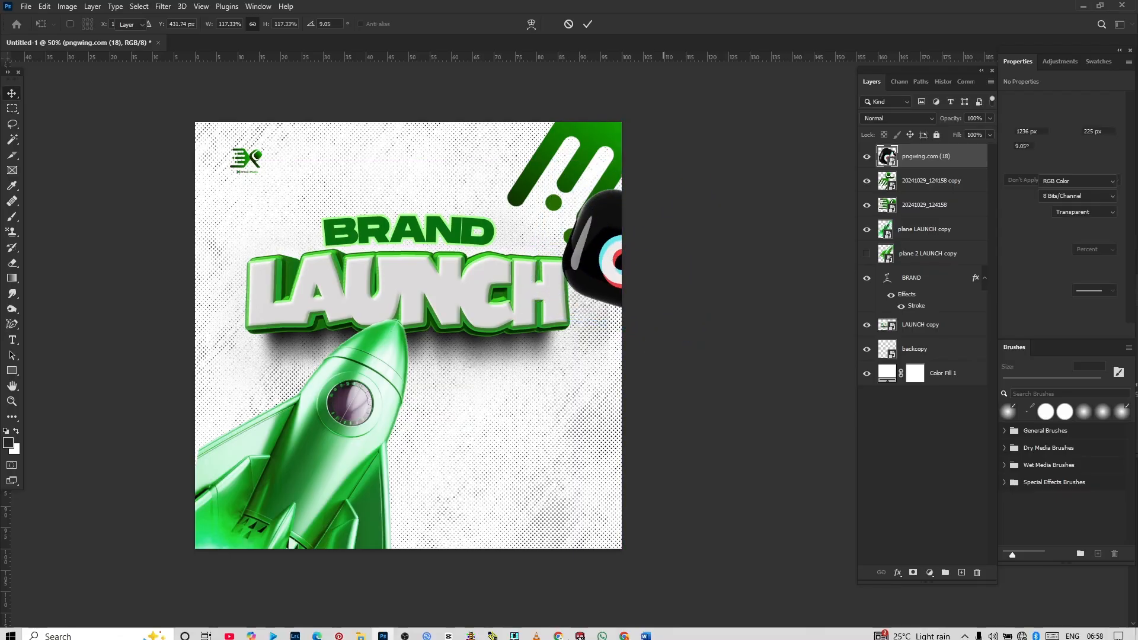
- Place the Facebook icon pngwing.com (20).png, enlarged to about 437 x 451 px, partly off the canvas's lower right edge at X 1195, Y 873 px
click(367, 633)
click(412, 211)
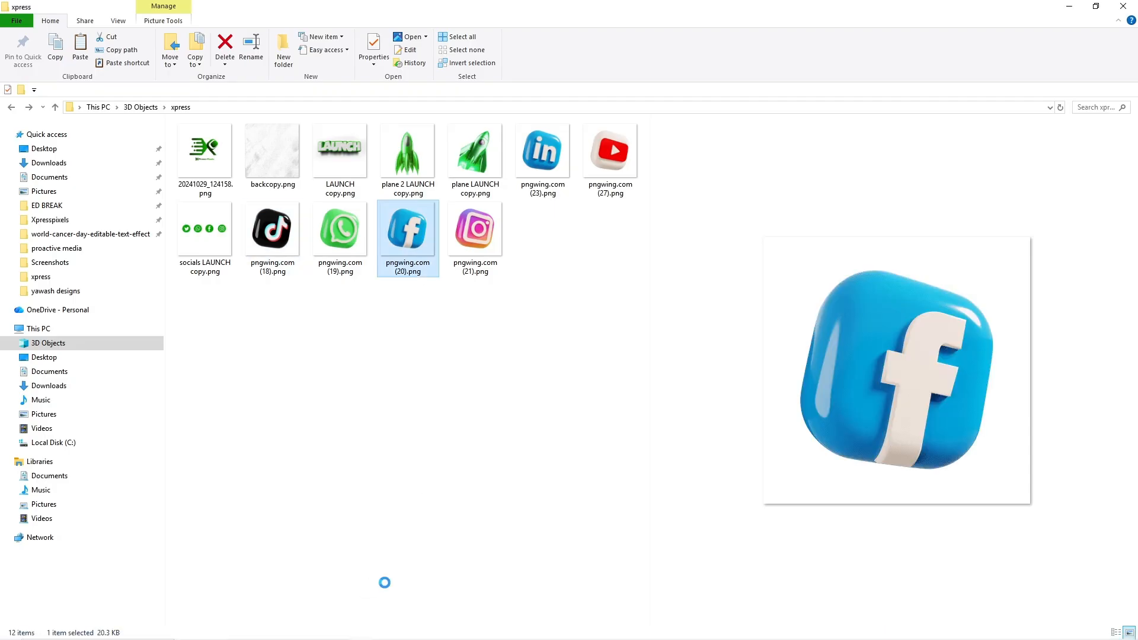
drag(408, 231, 462, 429)
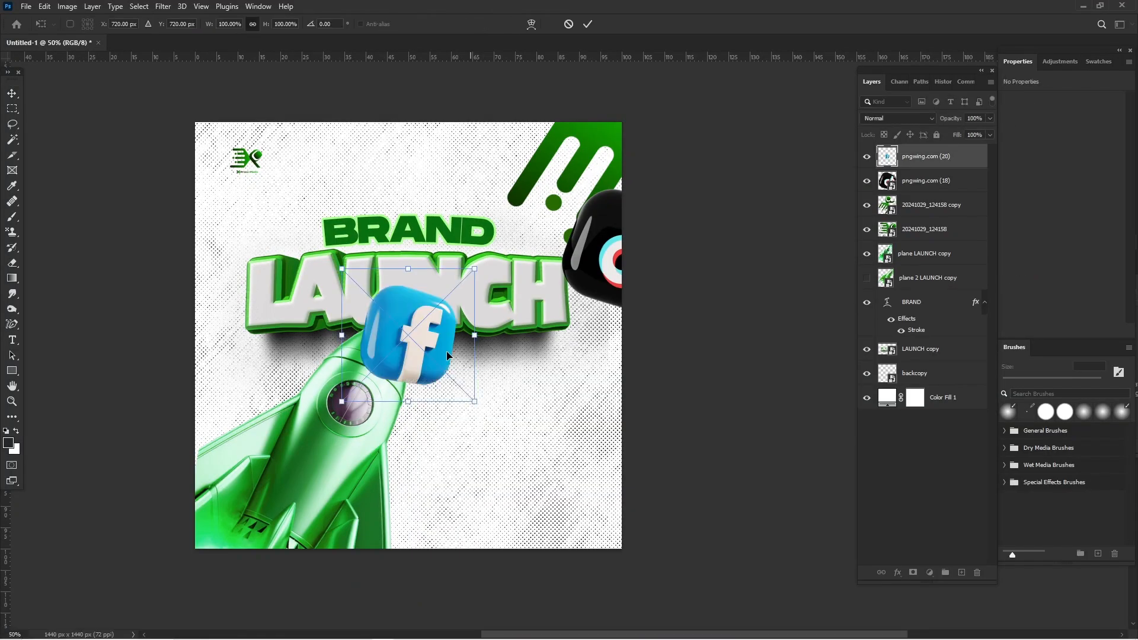
drag(461, 359, 463, 359)
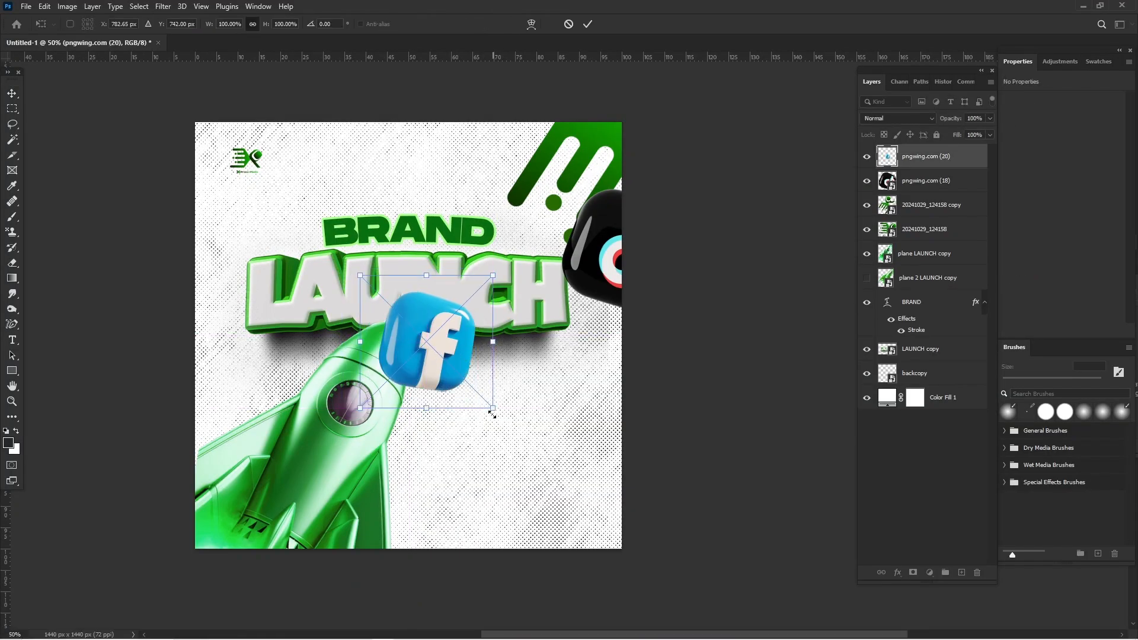
drag(514, 436, 533, 469)
drag(484, 362, 704, 451)
drag(633, 445, 633, 440)
key(Return)
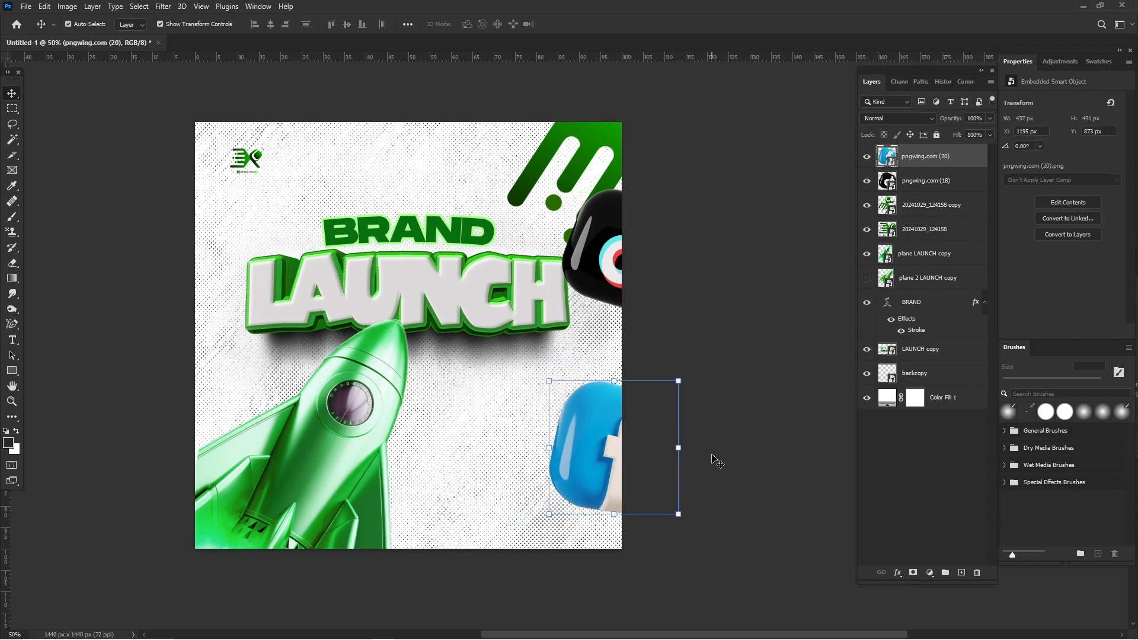
click(738, 473)
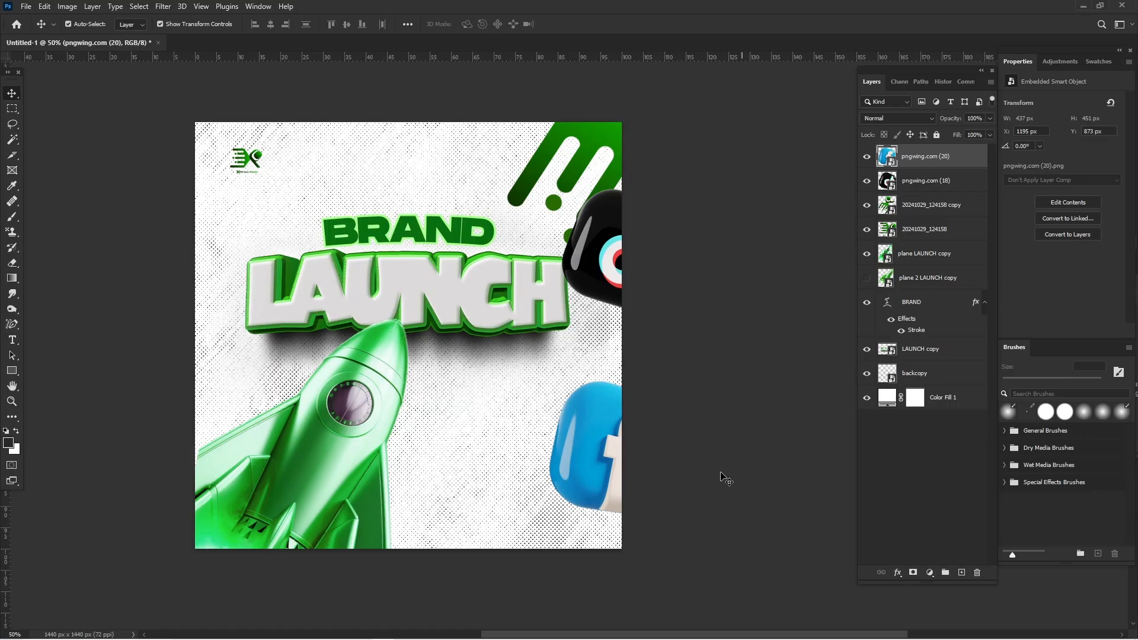
- Apply a Motion Blur with a 0° angle and 34-pixel distance to the Facebook icon, and deselect it
click(611, 448)
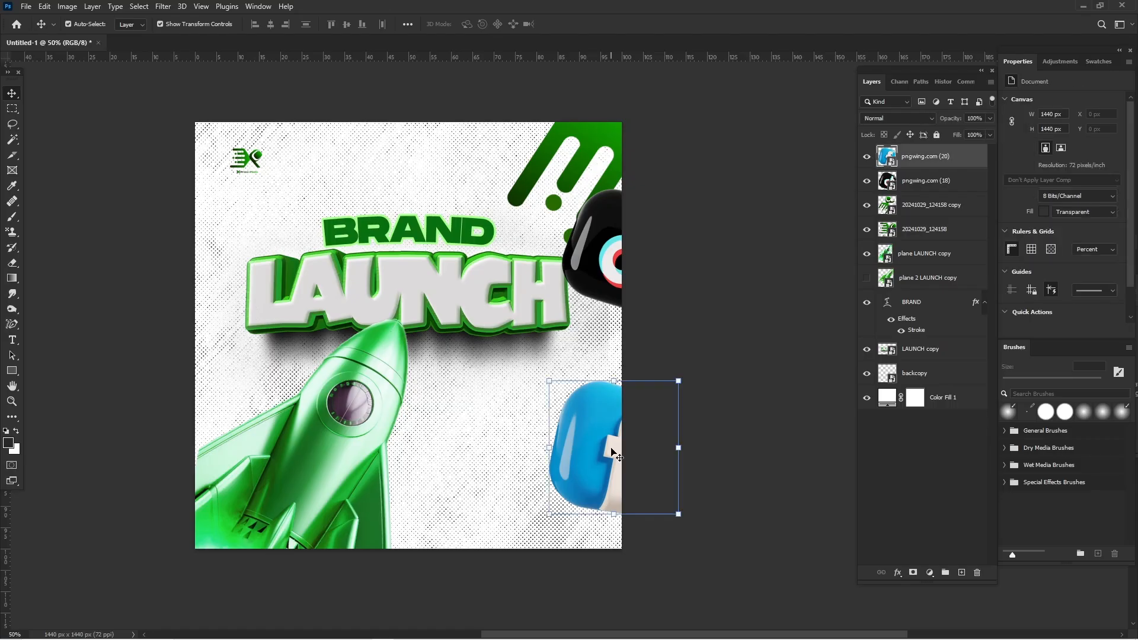
click(165, 7)
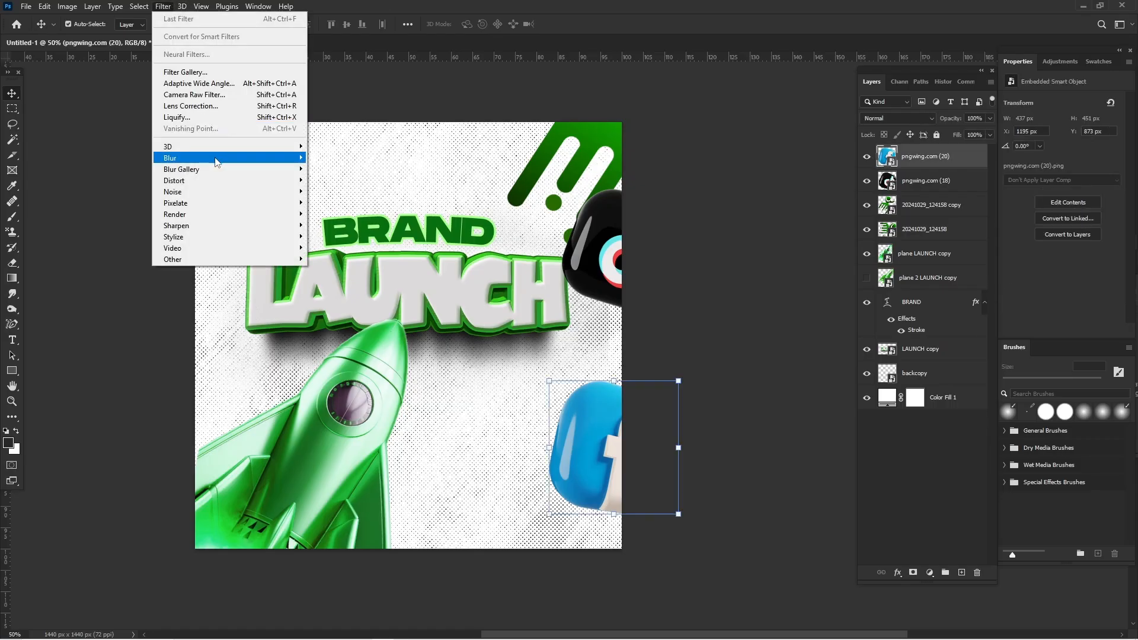
mouse_move(217, 162)
click(361, 227)
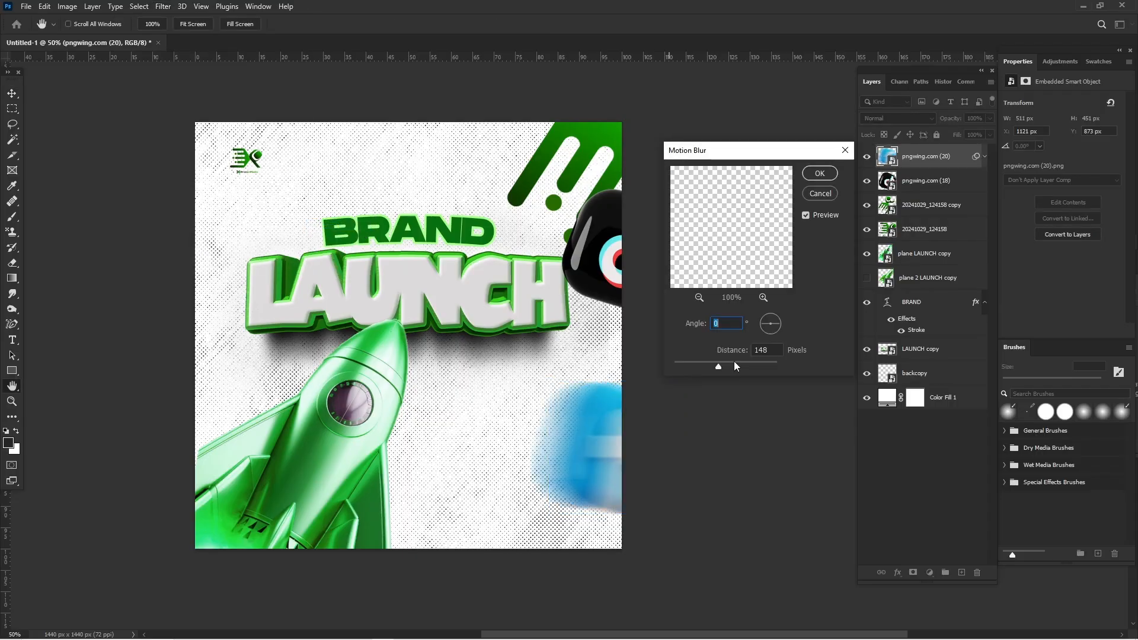
click(698, 368)
drag(692, 368, 701, 365)
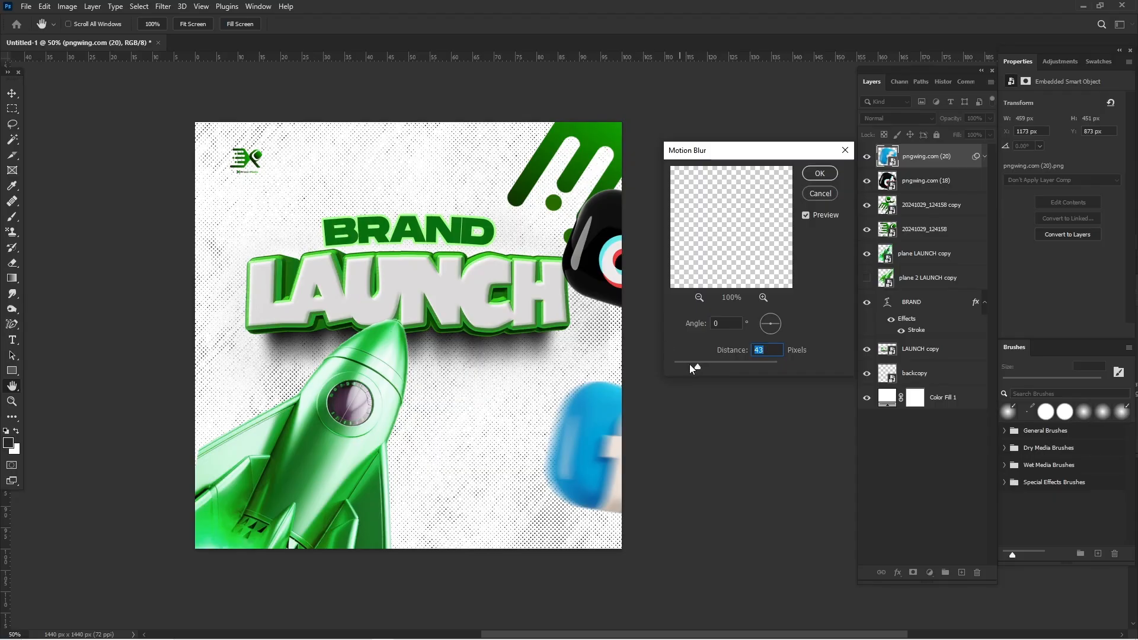
drag(690, 365, 690, 365)
click(810, 174)
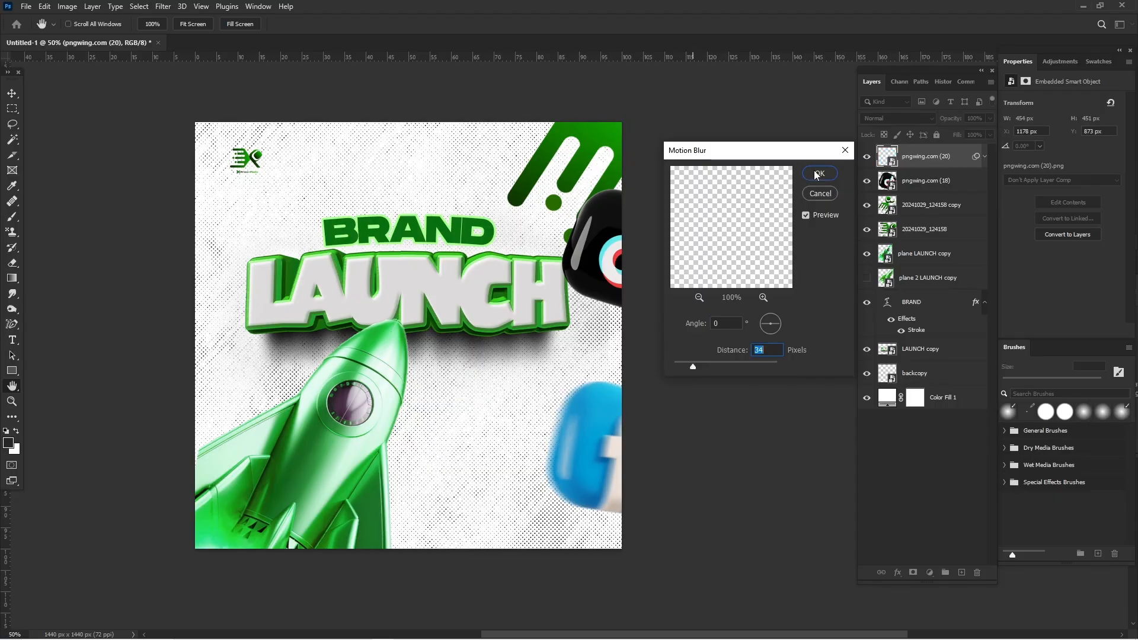
click(724, 340)
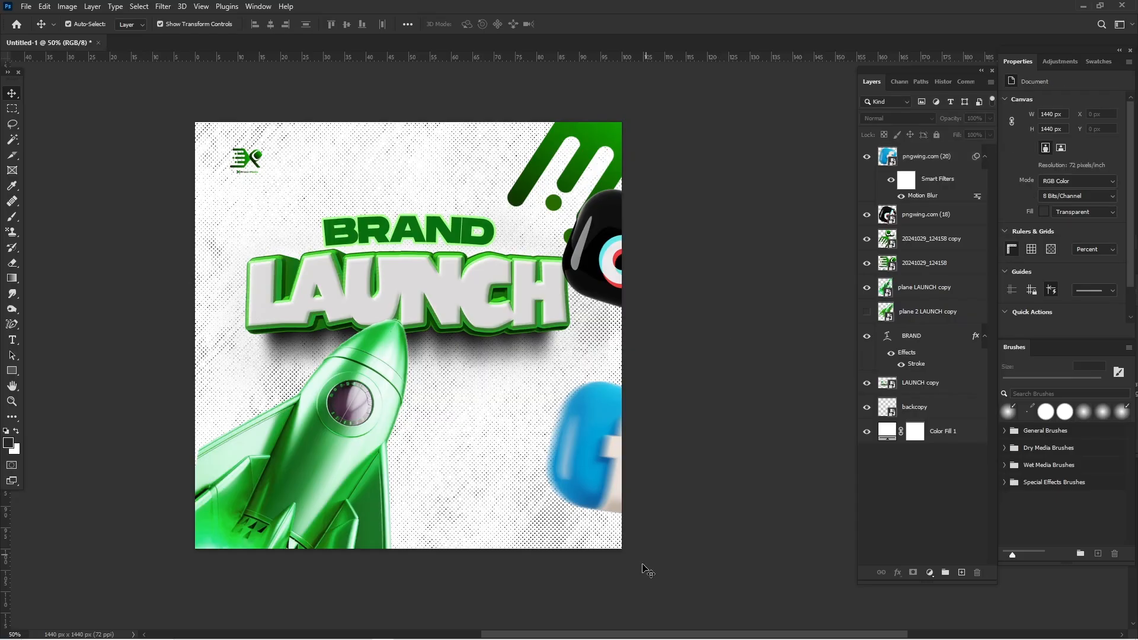
- Place the Instagram icon pngwing.com (21).png at 110.22%, rotated 6.26°, partly off the canvas's top edge above BRAND
click(380, 633)
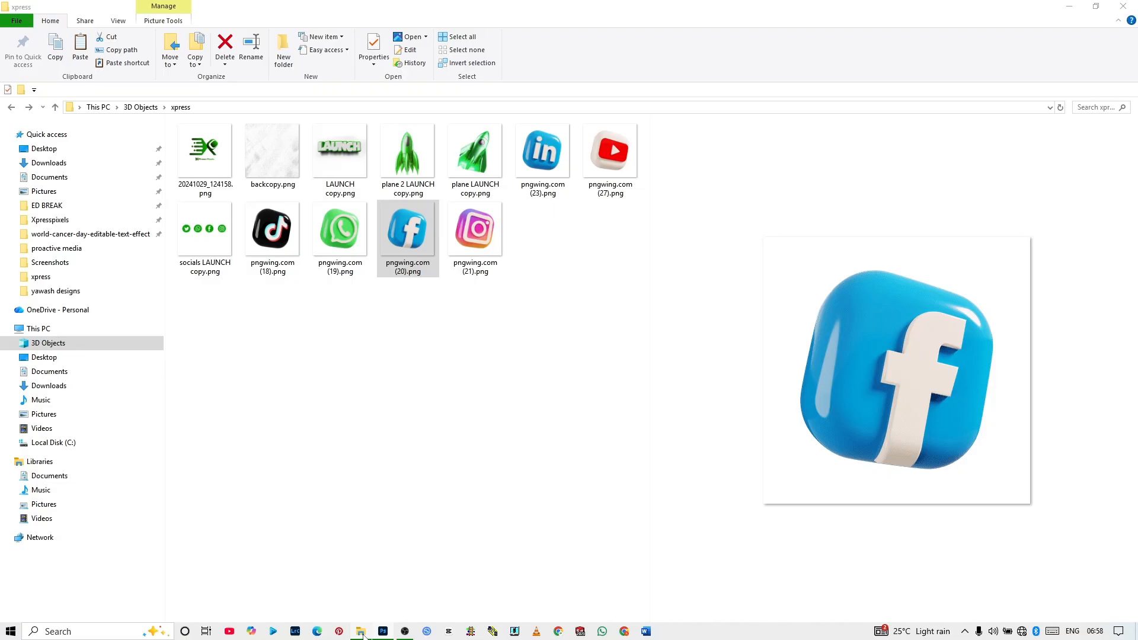
click(474, 239)
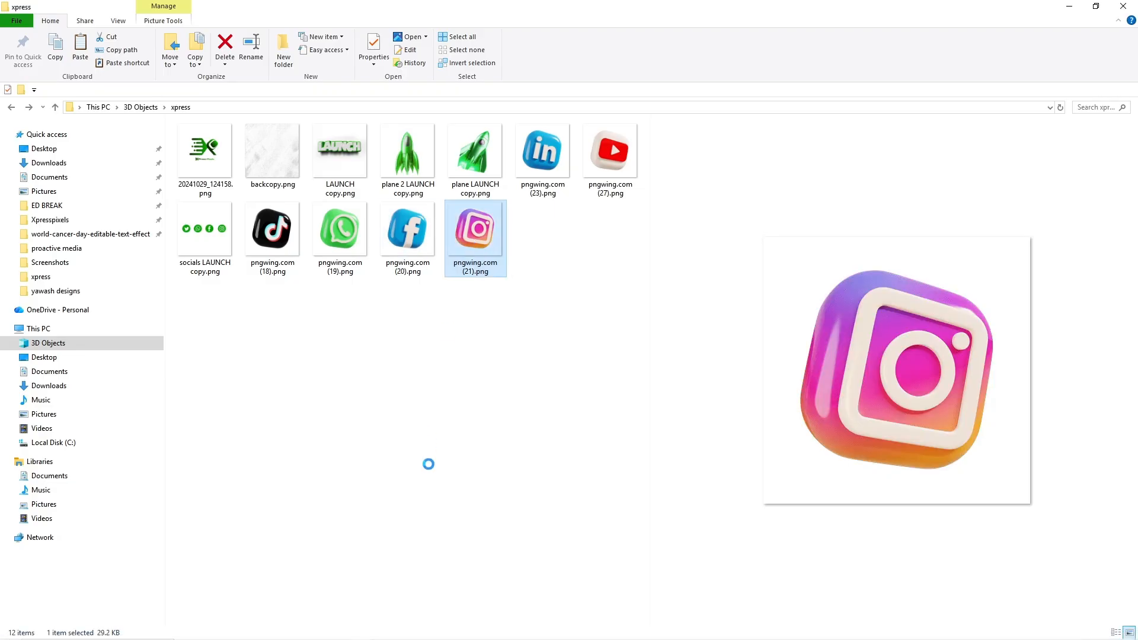
drag(383, 613, 289, 536)
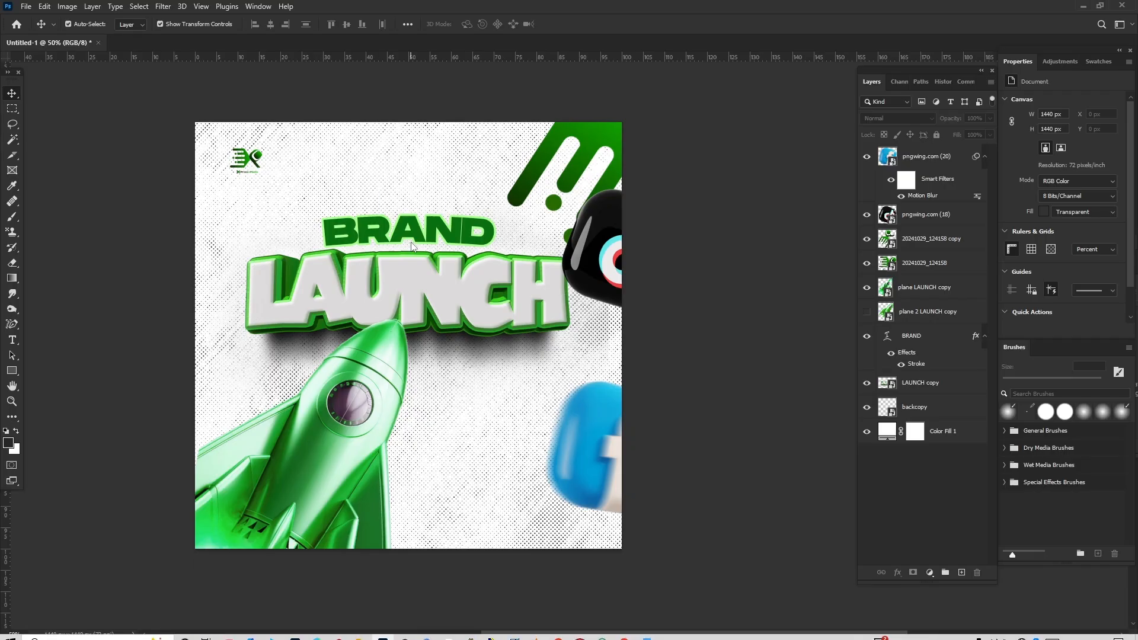
drag(421, 292, 404, 91)
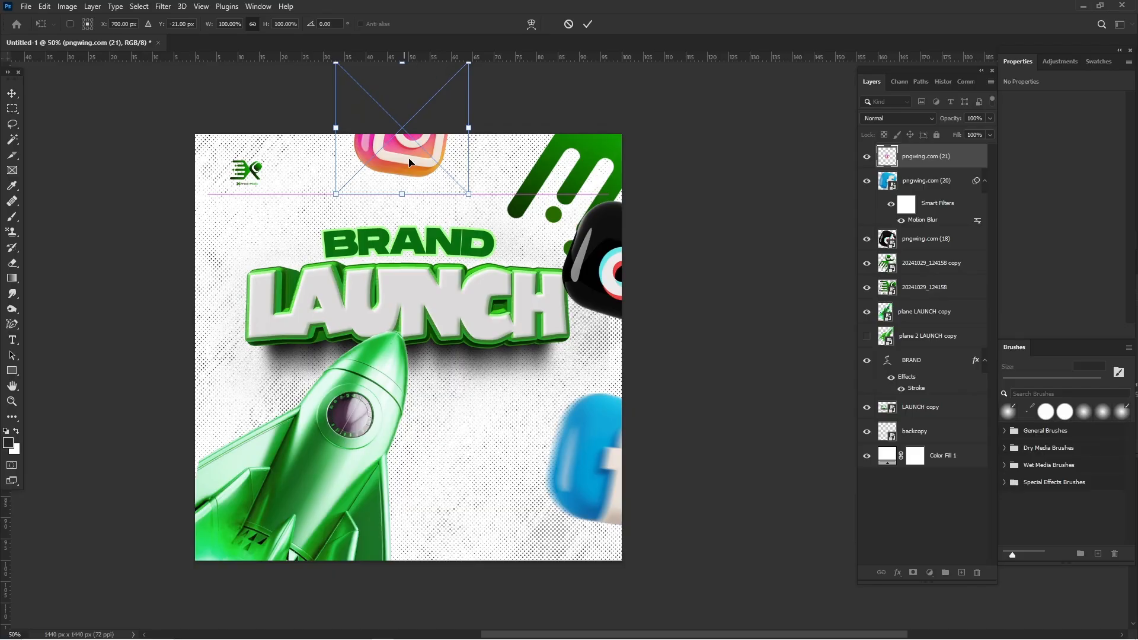
drag(404, 201, 403, 216)
drag(405, 176, 400, 170)
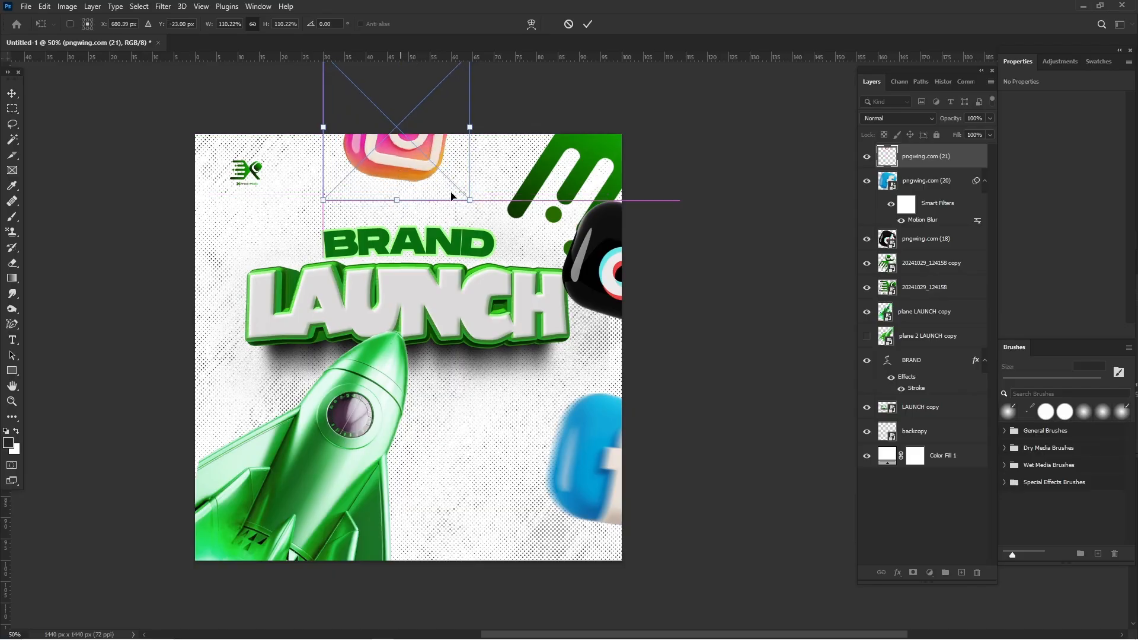
drag(478, 203, 479, 222)
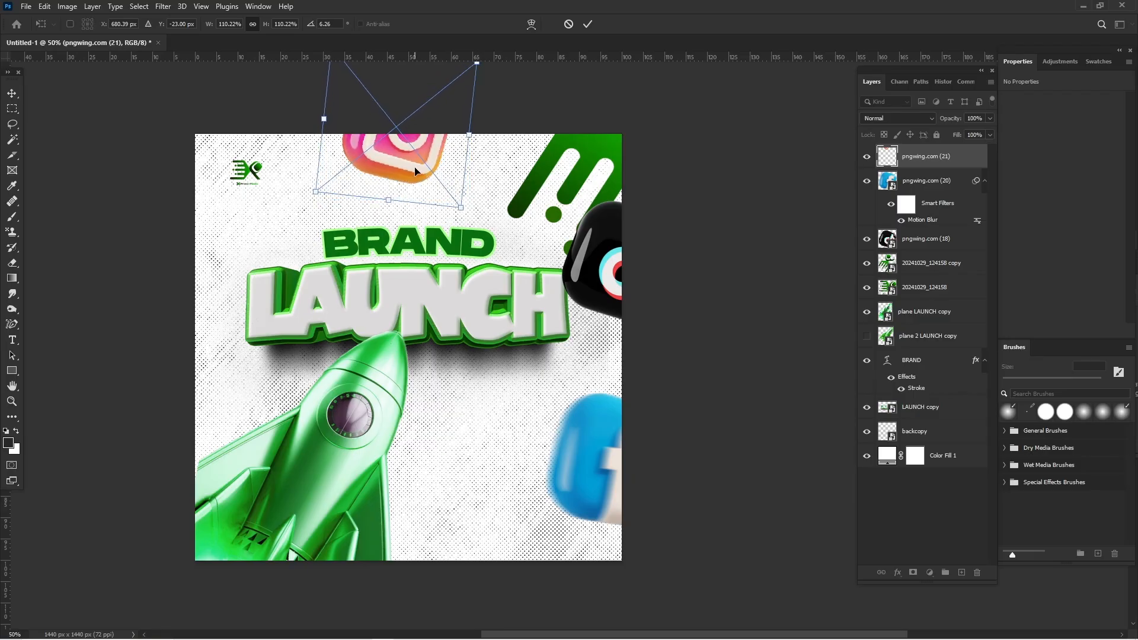
drag(415, 168, 424, 170)
key(Return)
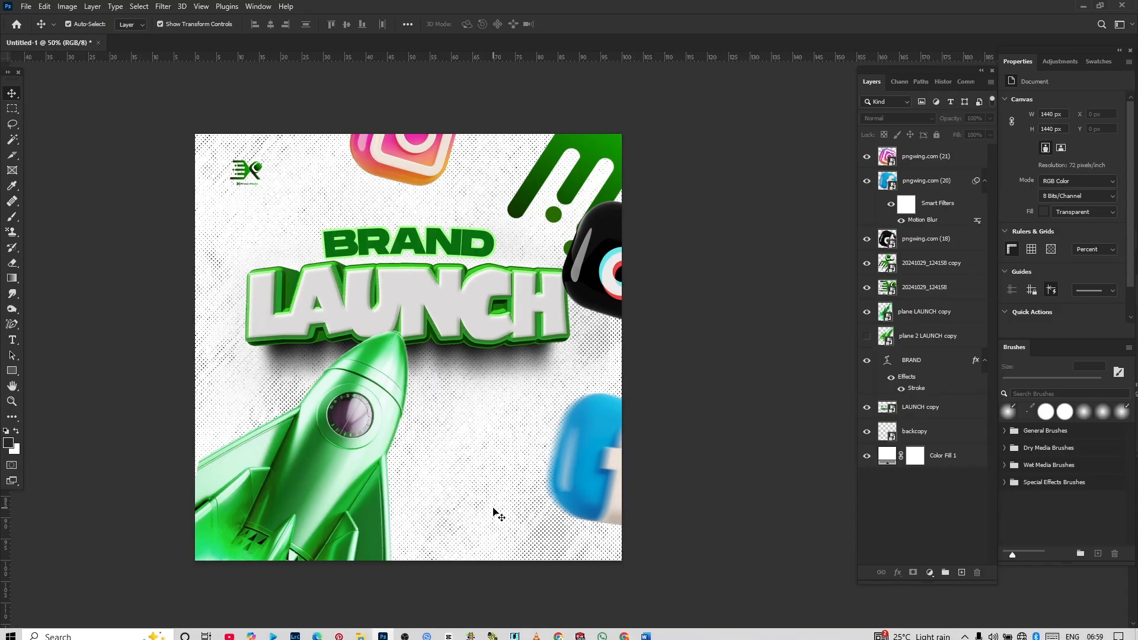
- Place the YouTube icon pngwing.com (27).png from the xpress folder at 124.44%, layered behind the green rocket at the rocket's right side
click(361, 632)
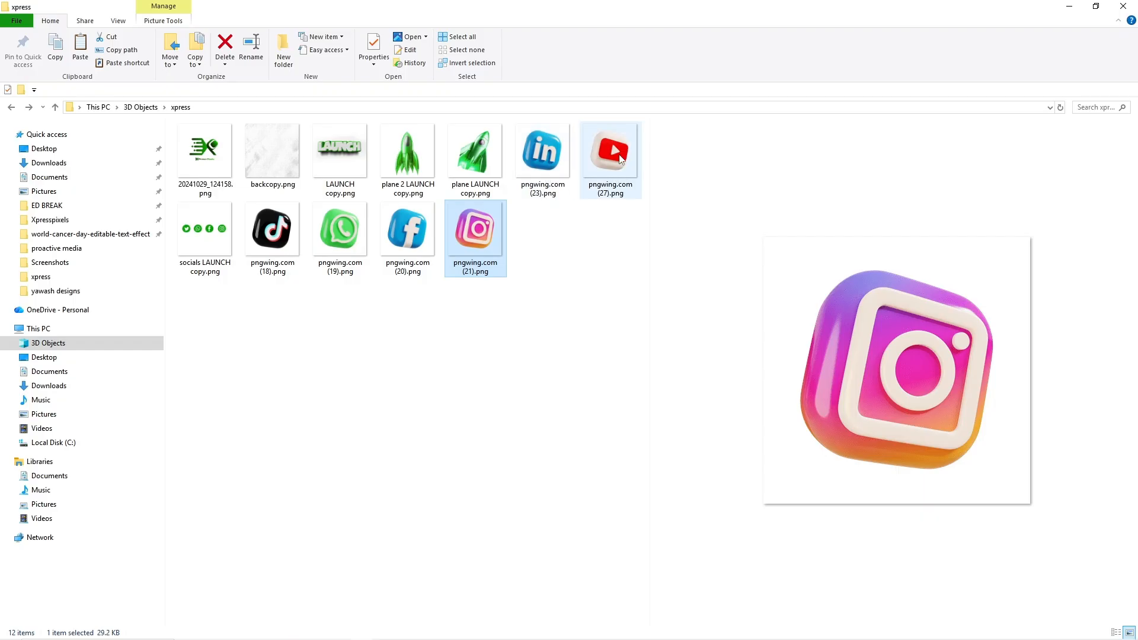
click(611, 155)
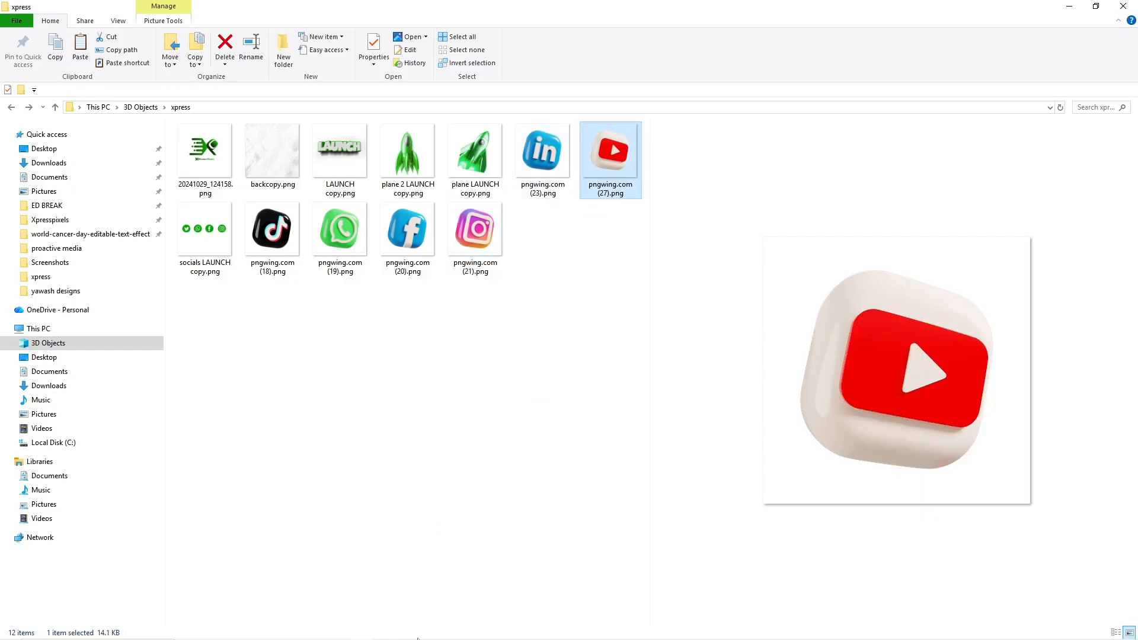
drag(417, 638, 438, 468)
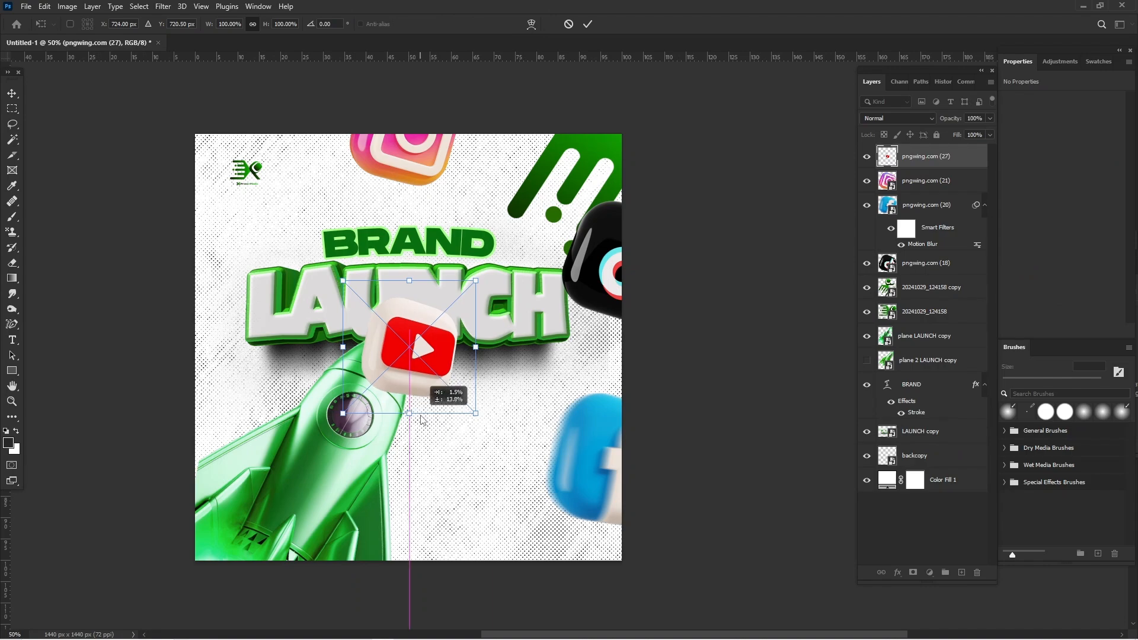
drag(420, 415, 407, 437)
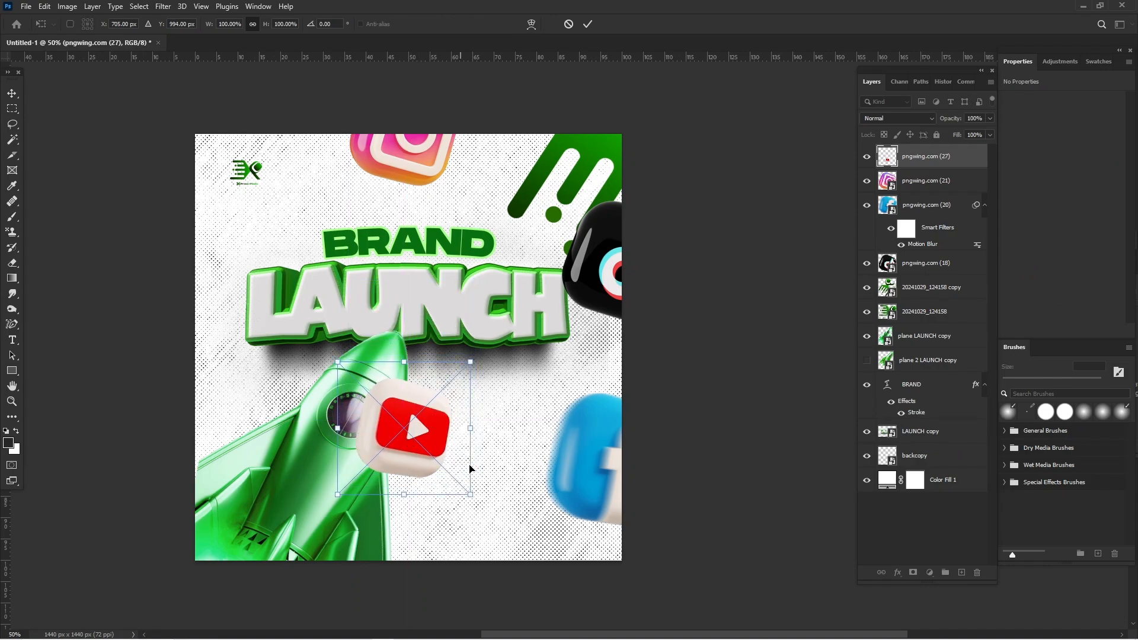
drag(480, 497, 513, 529)
drag(436, 487, 434, 484)
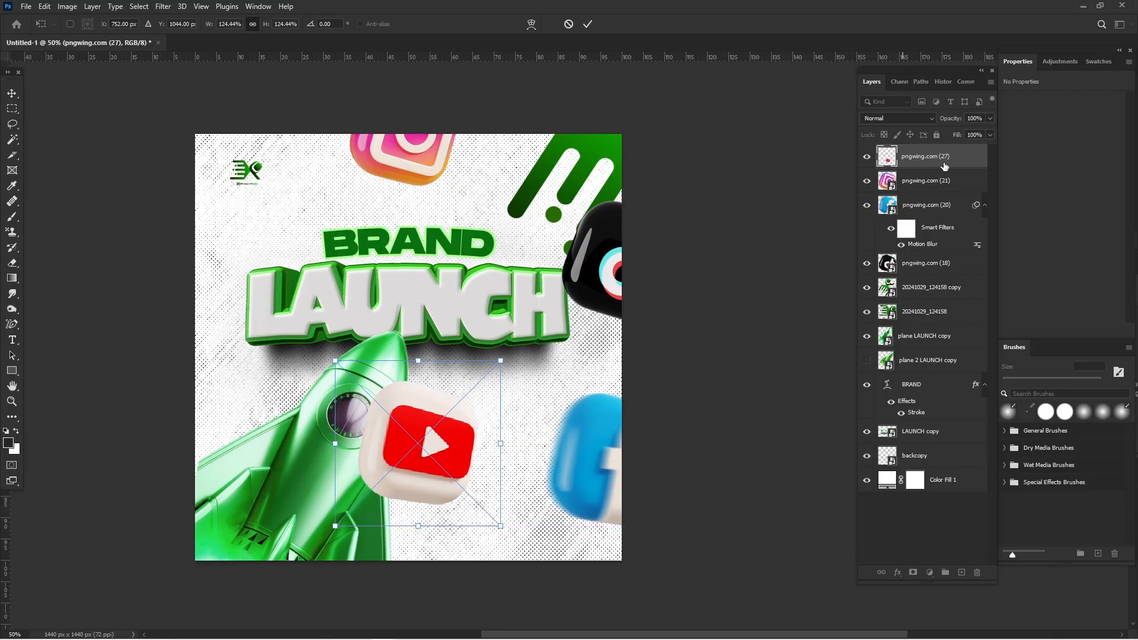
drag(936, 164, 944, 340)
click(755, 371)
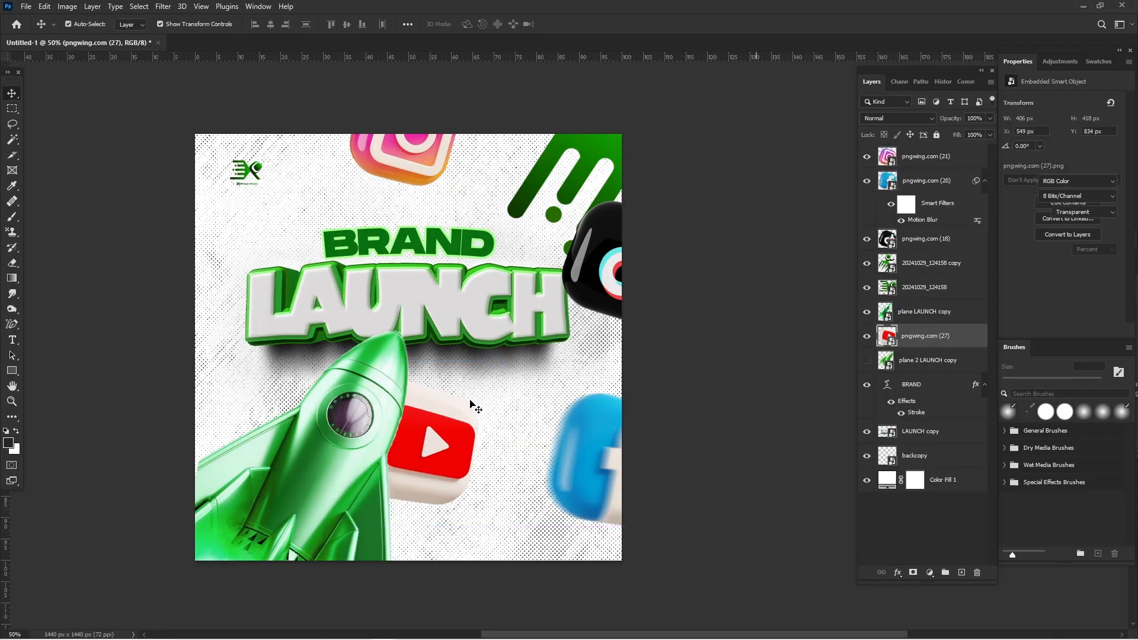
- Shift the YouTube icon slightly up and right, enlarge it to 131.17%, rotate it 7°, and deselect it
drag(462, 457, 465, 453)
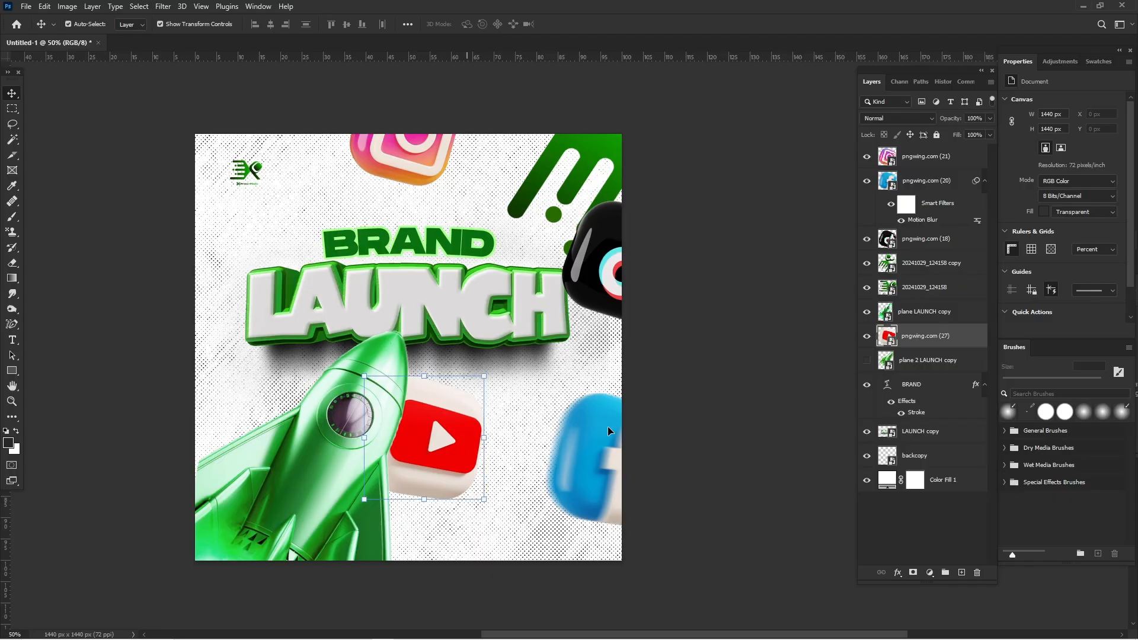
click(651, 471)
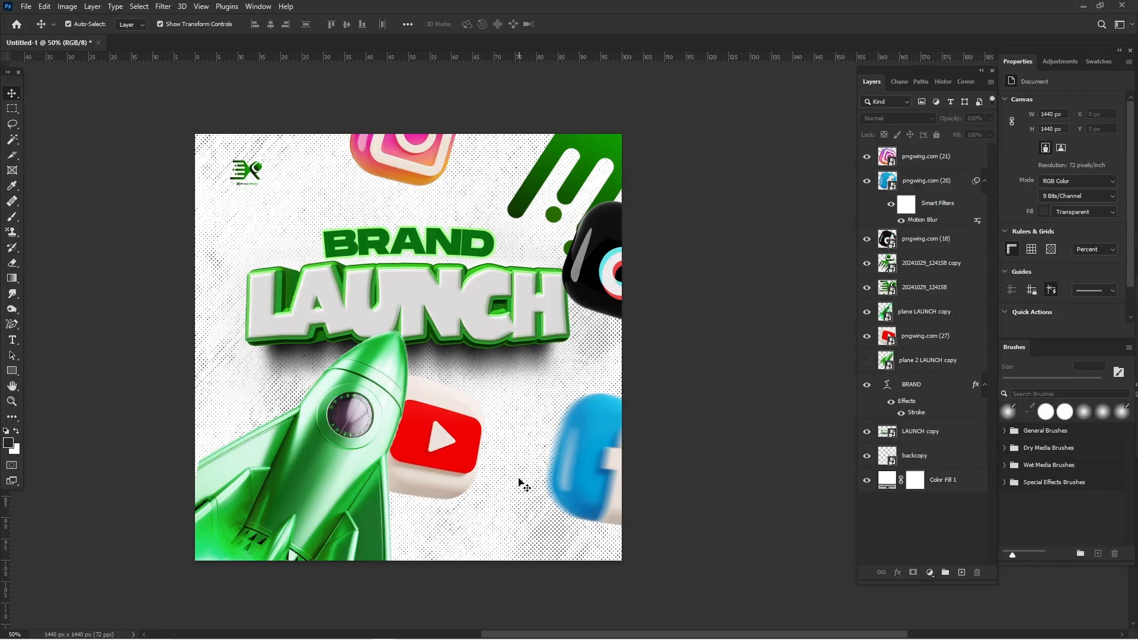
click(476, 482)
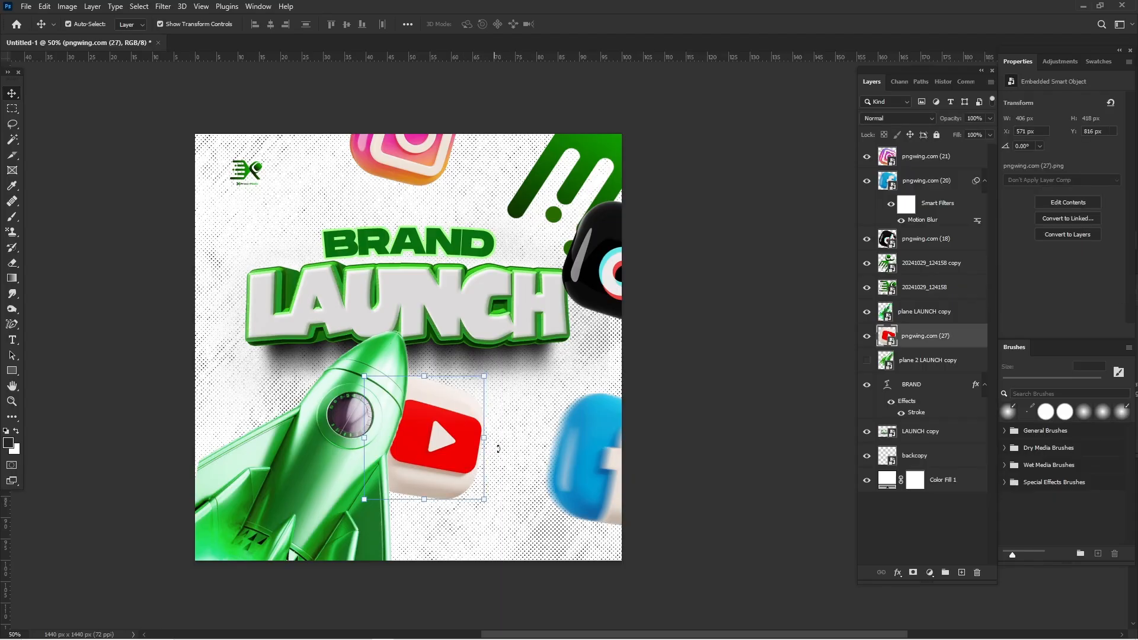
drag(499, 449, 462, 446)
key(Return)
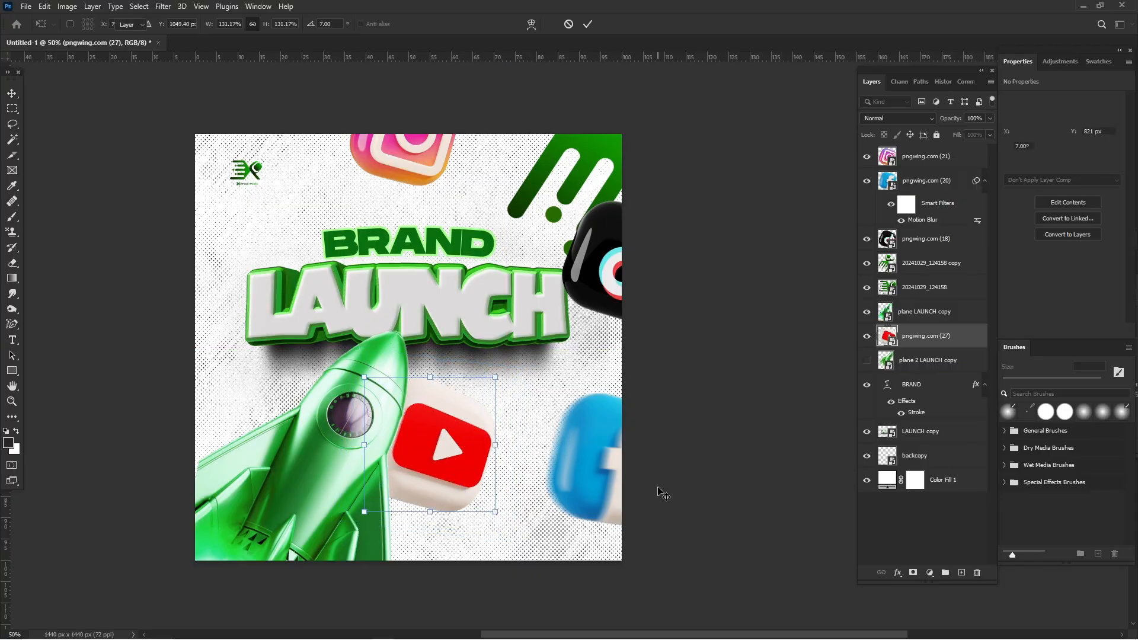
click(663, 493)
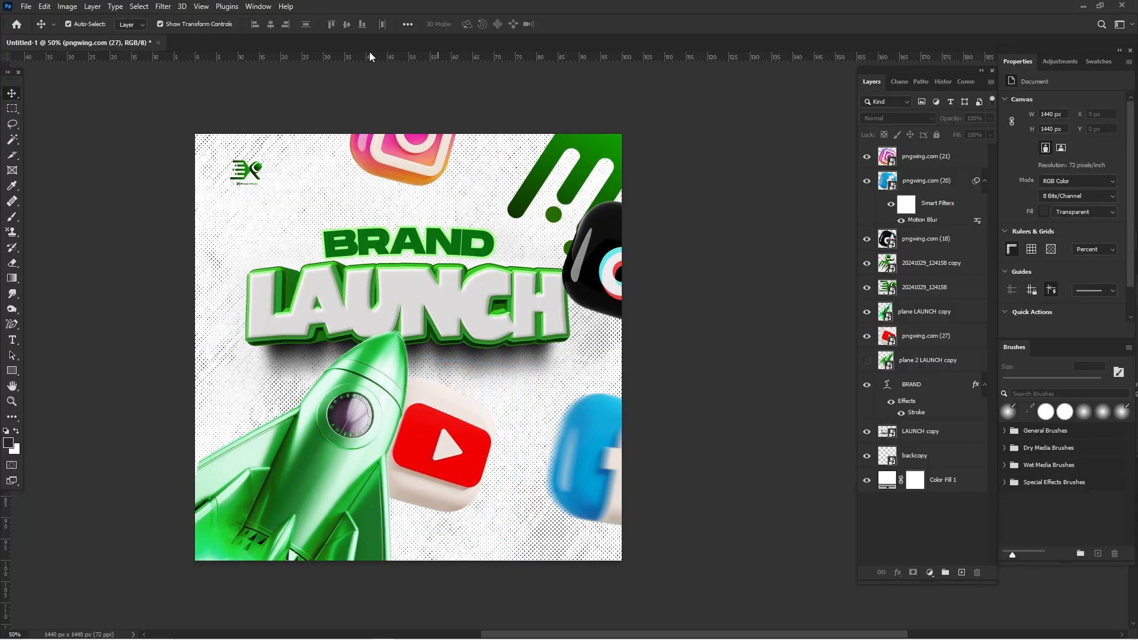
- Apply a Motion Blur with a 0° angle and 34-pixel distance to the YouTube icon, and deselect it
click(162, 7)
click(453, 443)
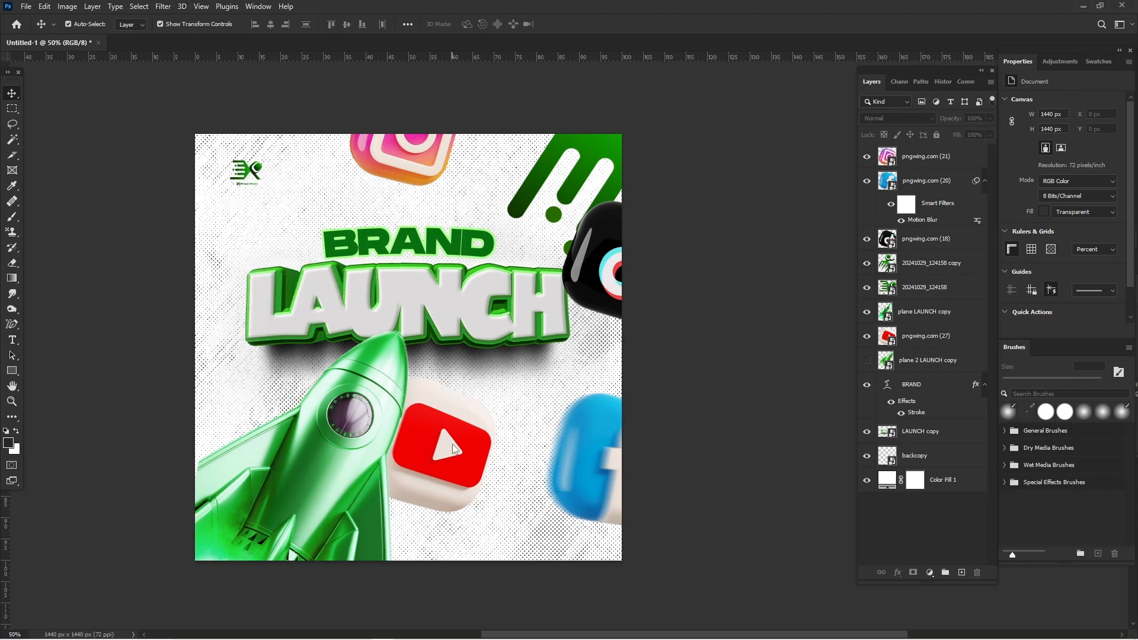
click(460, 439)
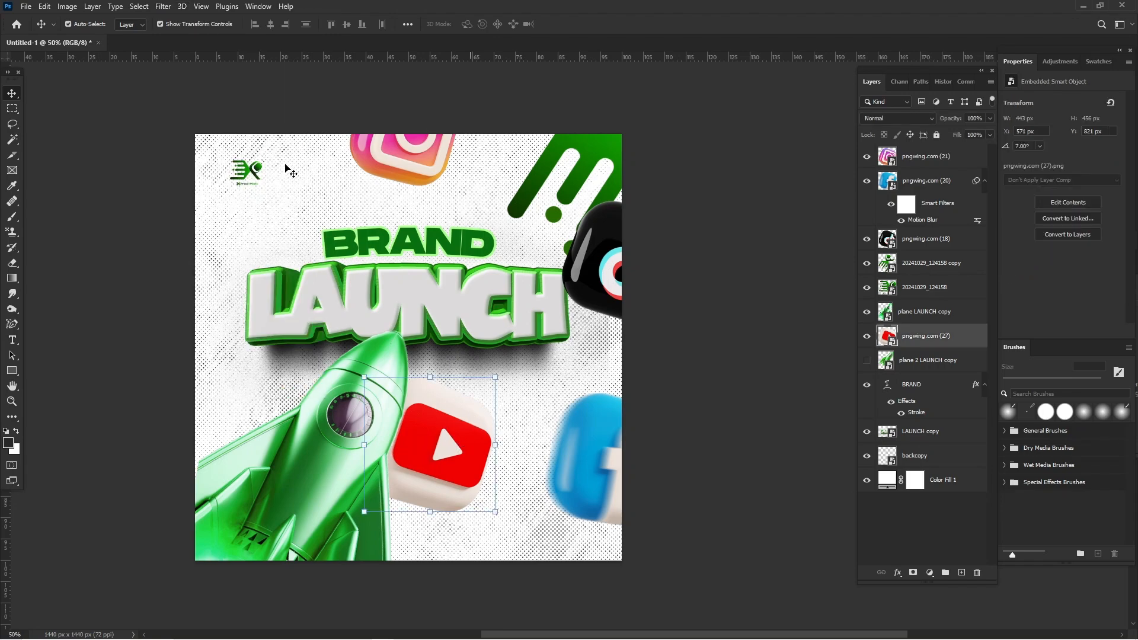
click(170, 6)
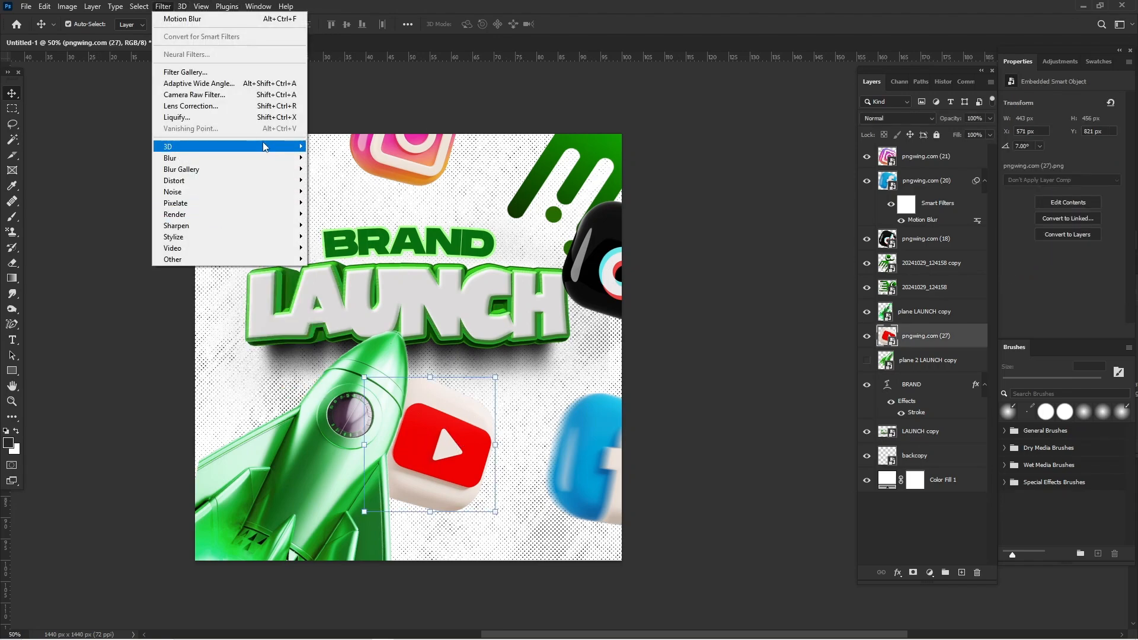
click(261, 19)
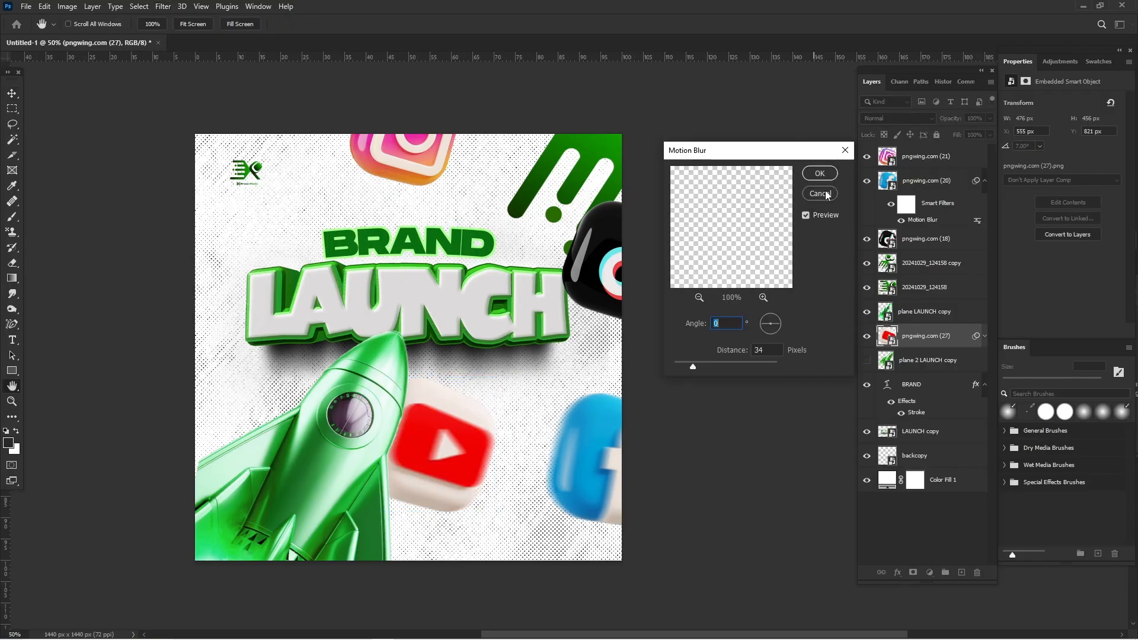
click(817, 173)
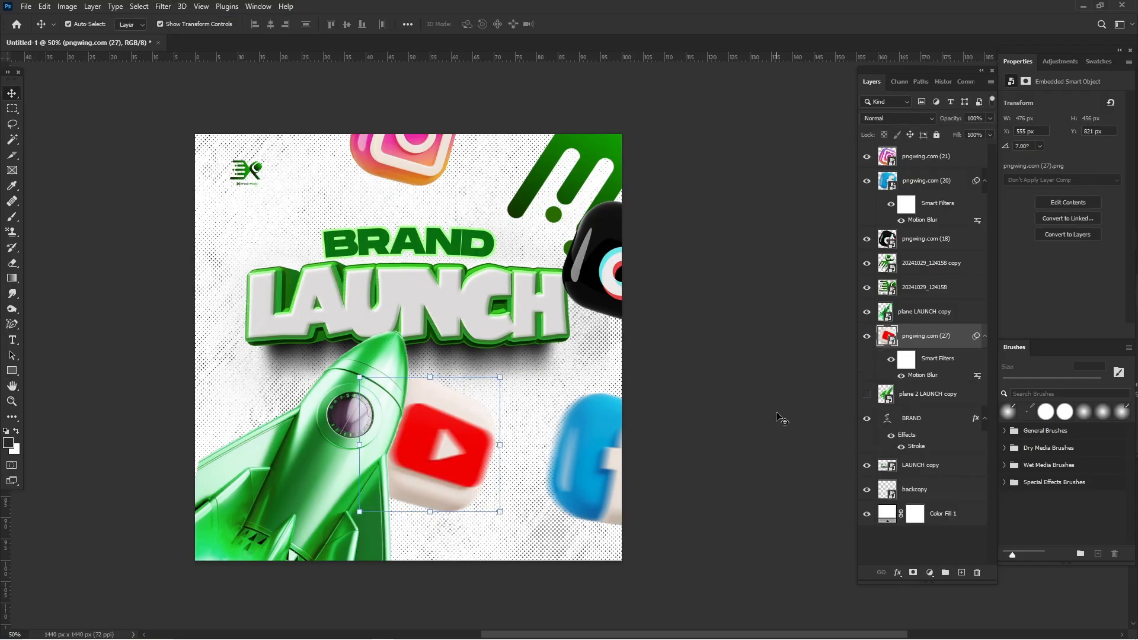
click(777, 413)
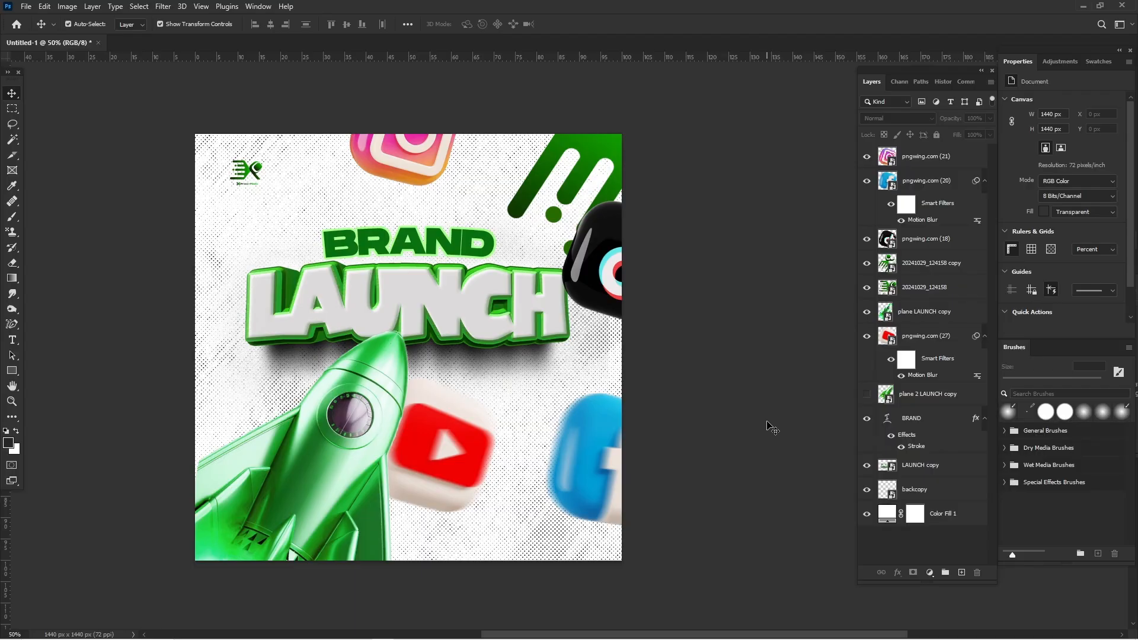
- Add a Hue/Saturation adjustment clipped to the Instagram icon layer, with its hue set to +120 for a green tint
click(930, 574)
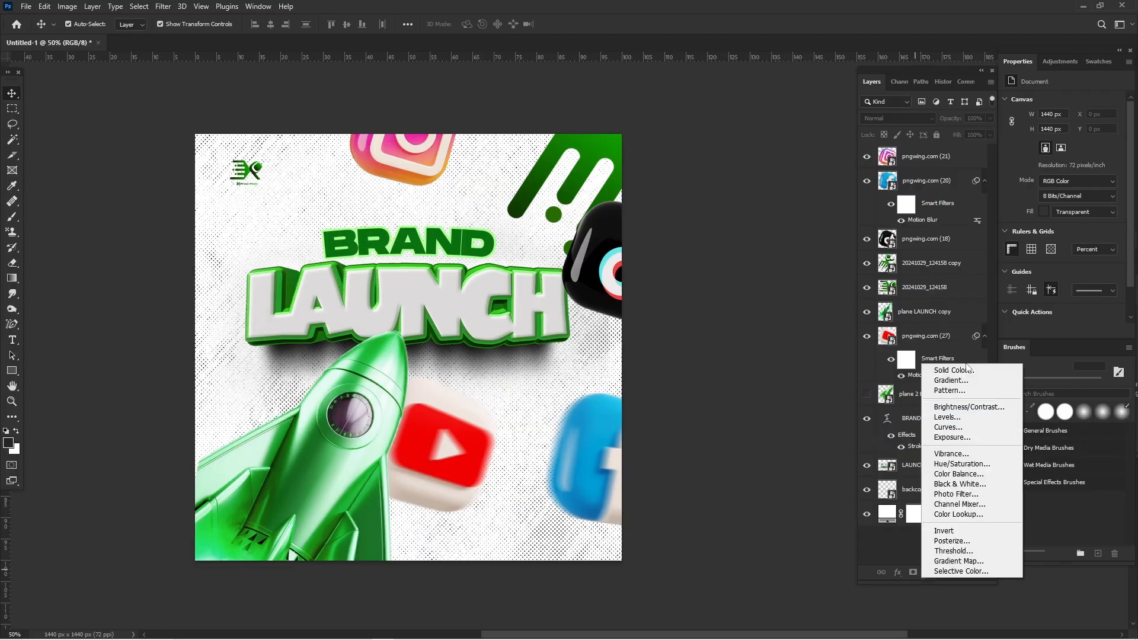
click(961, 463)
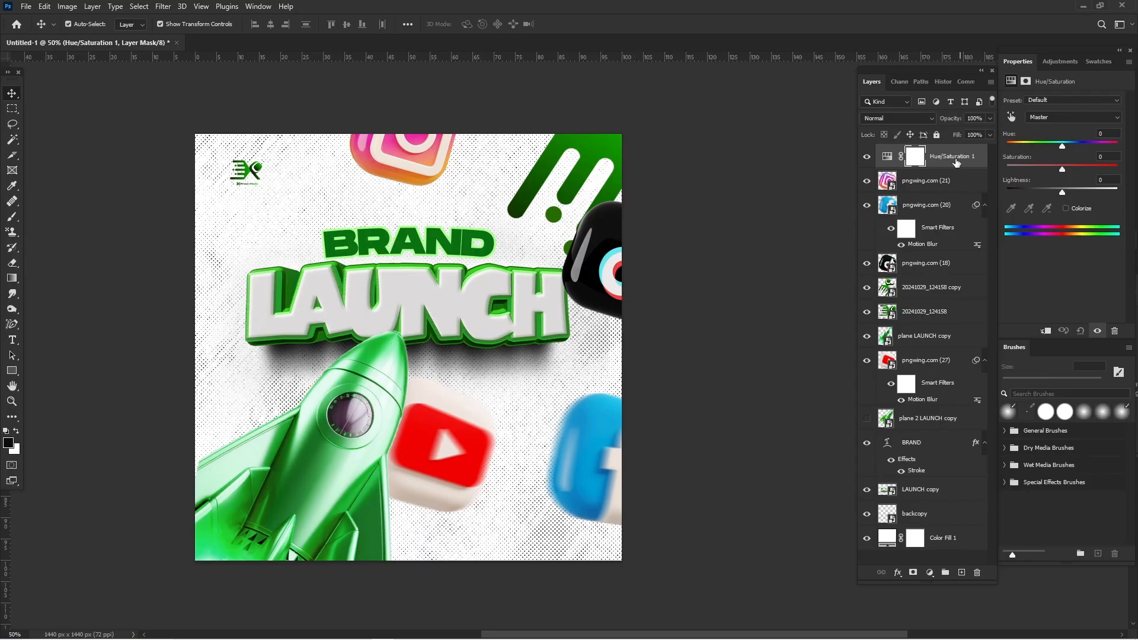
right_click(956, 163)
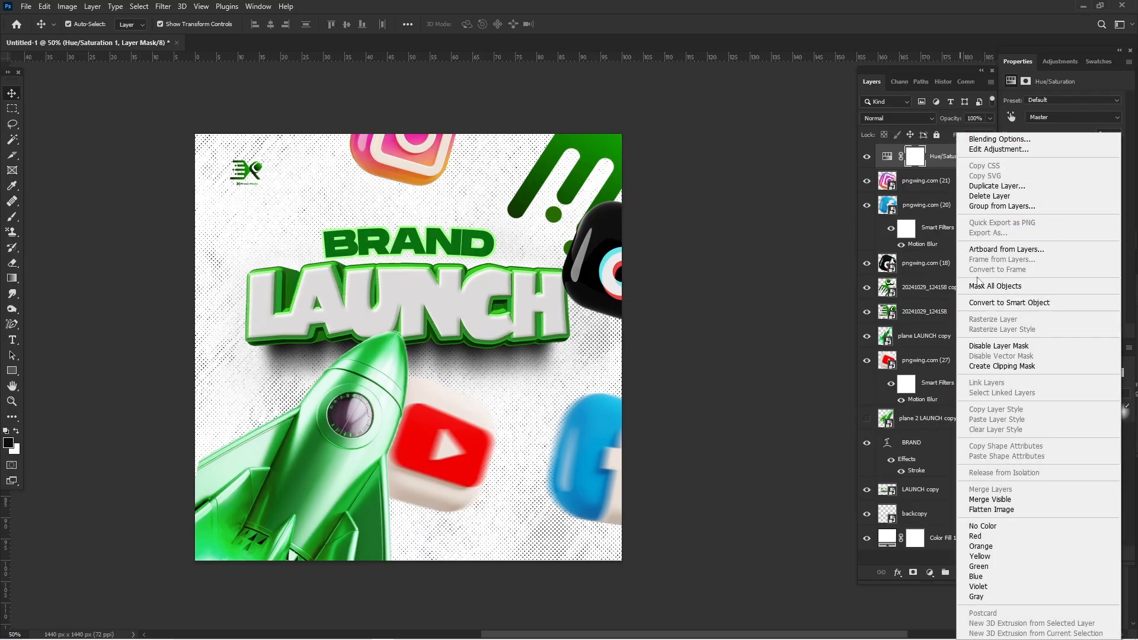
click(1002, 366)
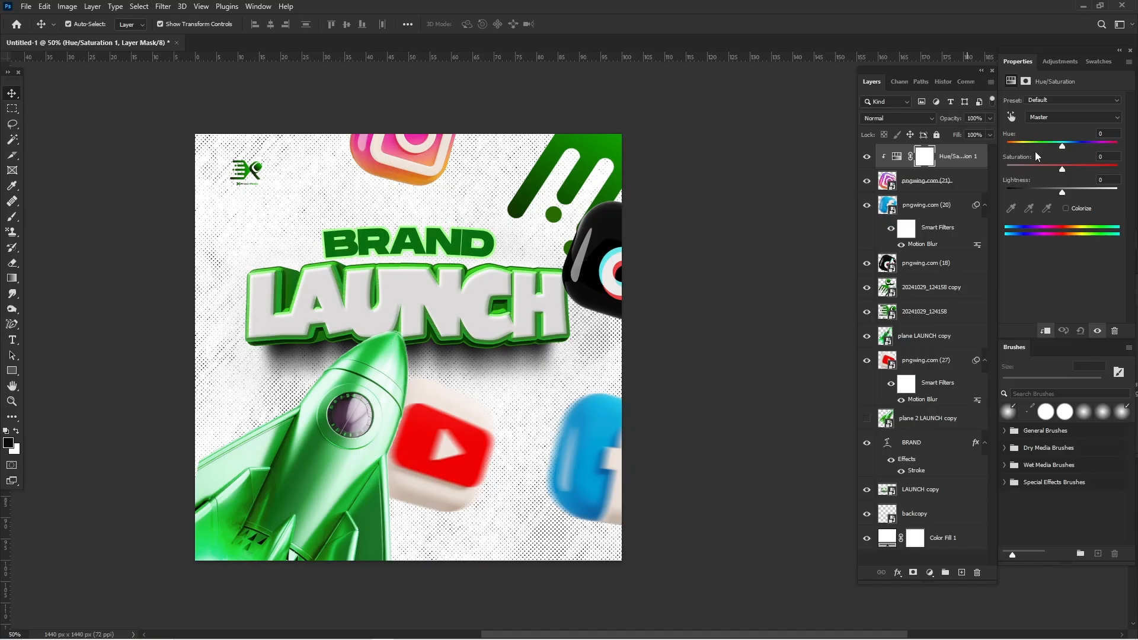
drag(1062, 146, 1106, 153)
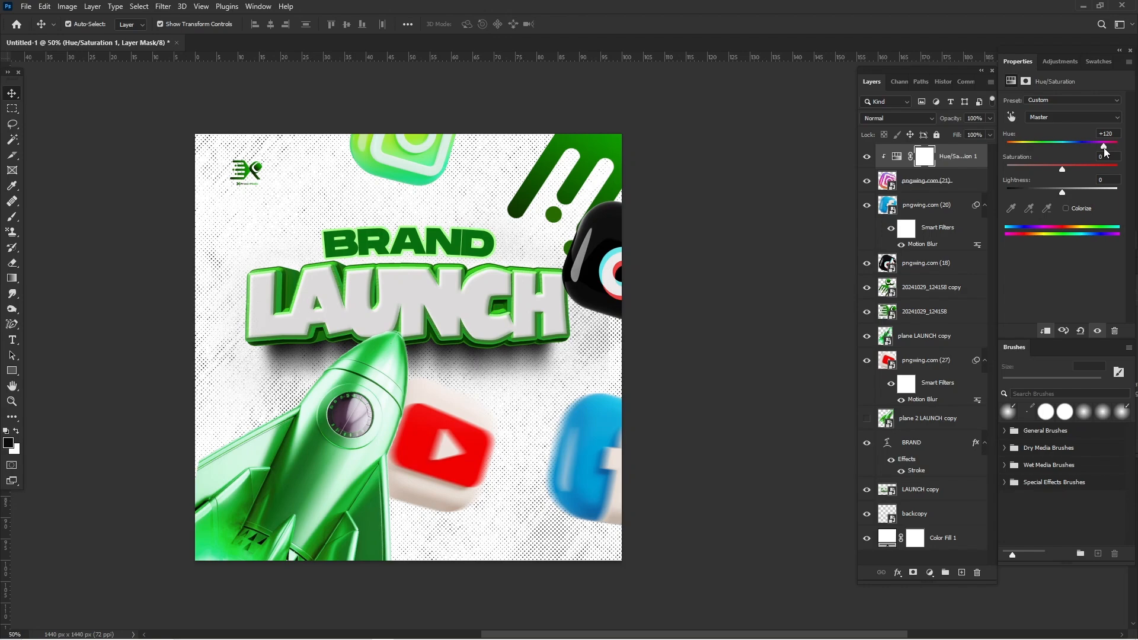
- Duplicate the Hue/Saturation adjustment above the Facebook icon, clip it to that layer, and set its hue to -51 to turn the icon green
click(956, 166)
drag(956, 166, 946, 200)
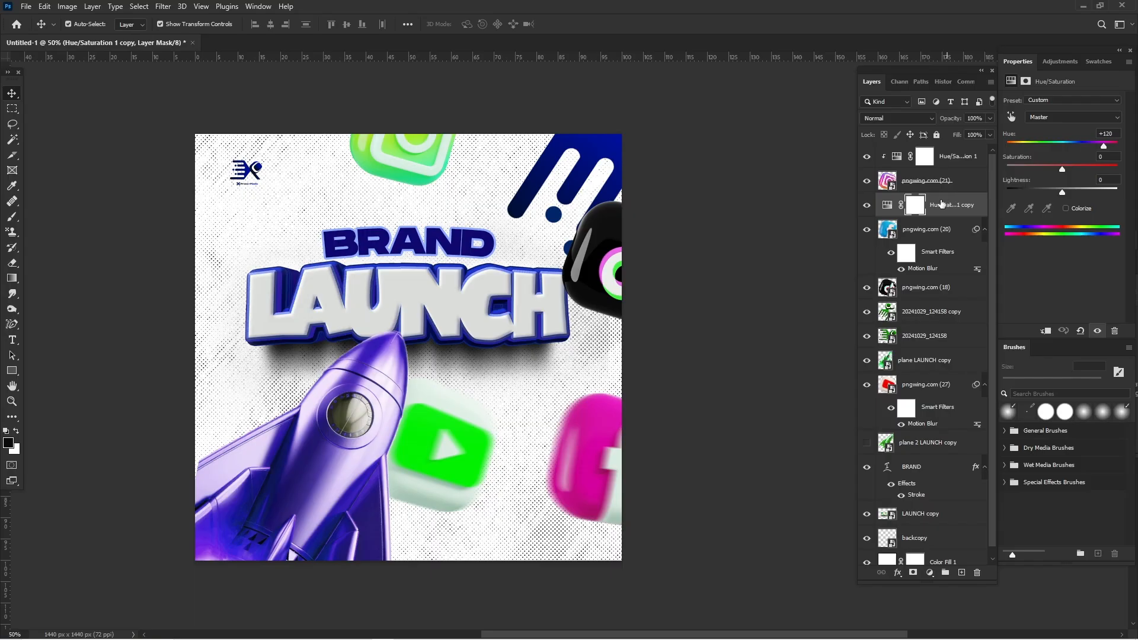
right_click(942, 204)
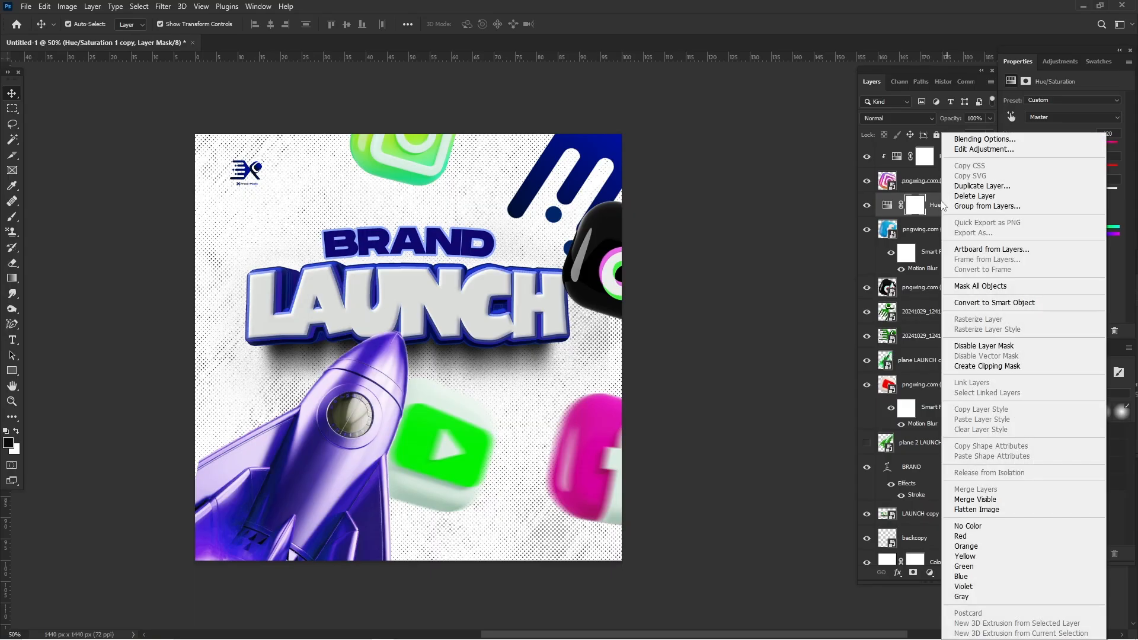
click(996, 365)
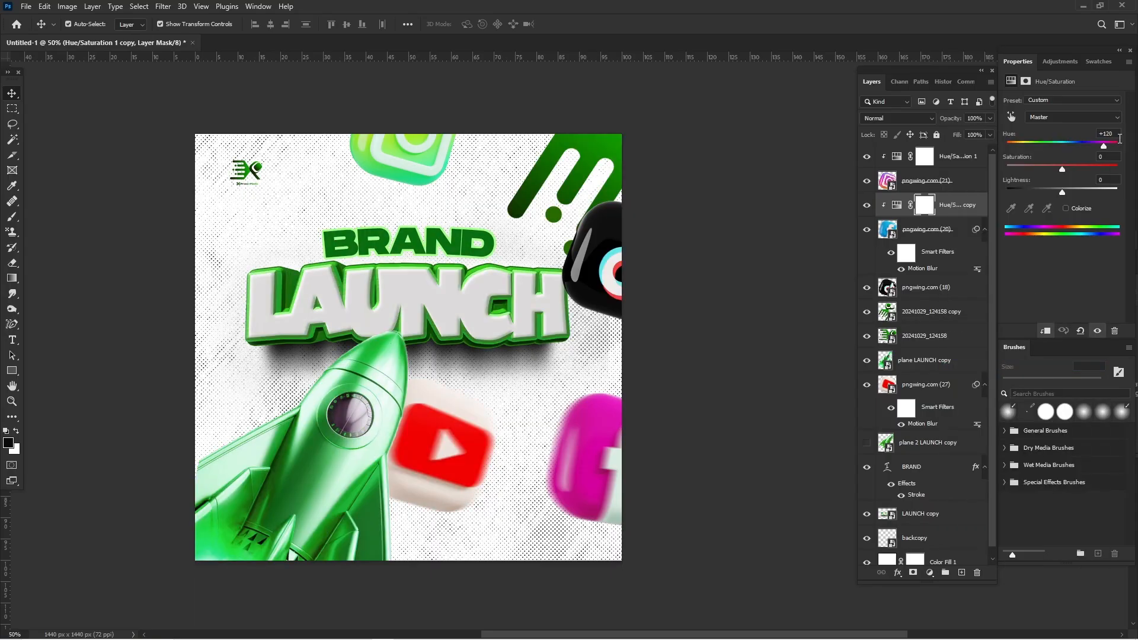
drag(1107, 147, 1035, 151)
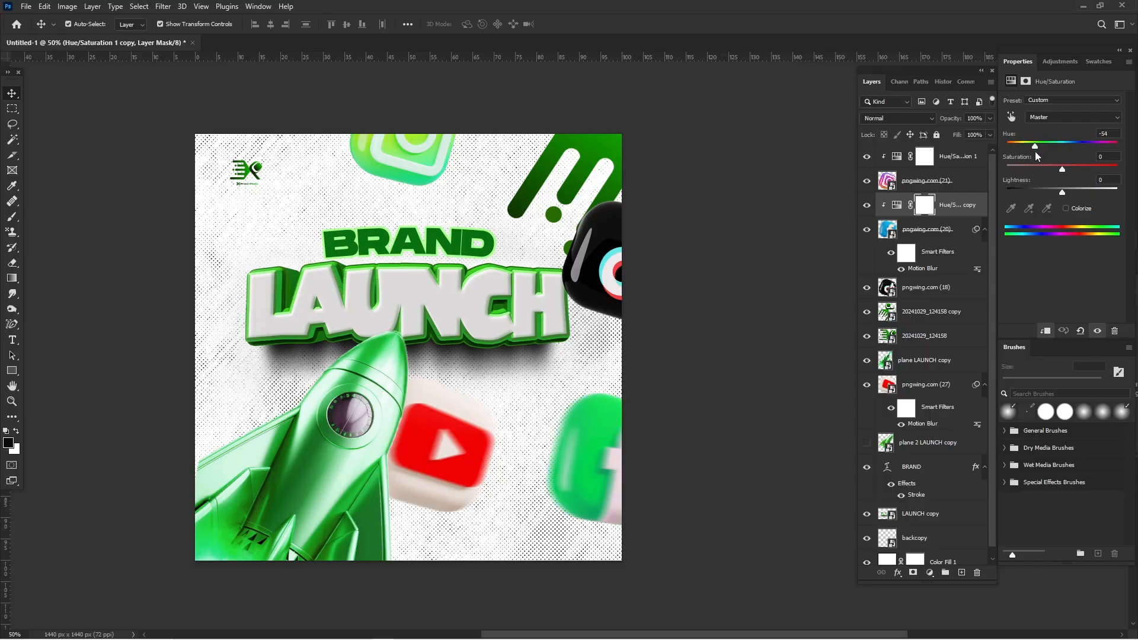
click(785, 248)
- Duplicate the Facebook icon's Hue/Saturation adjustment above the YouTube icon, clip it to that layer, and set hue +127 and saturation -35
click(960, 210)
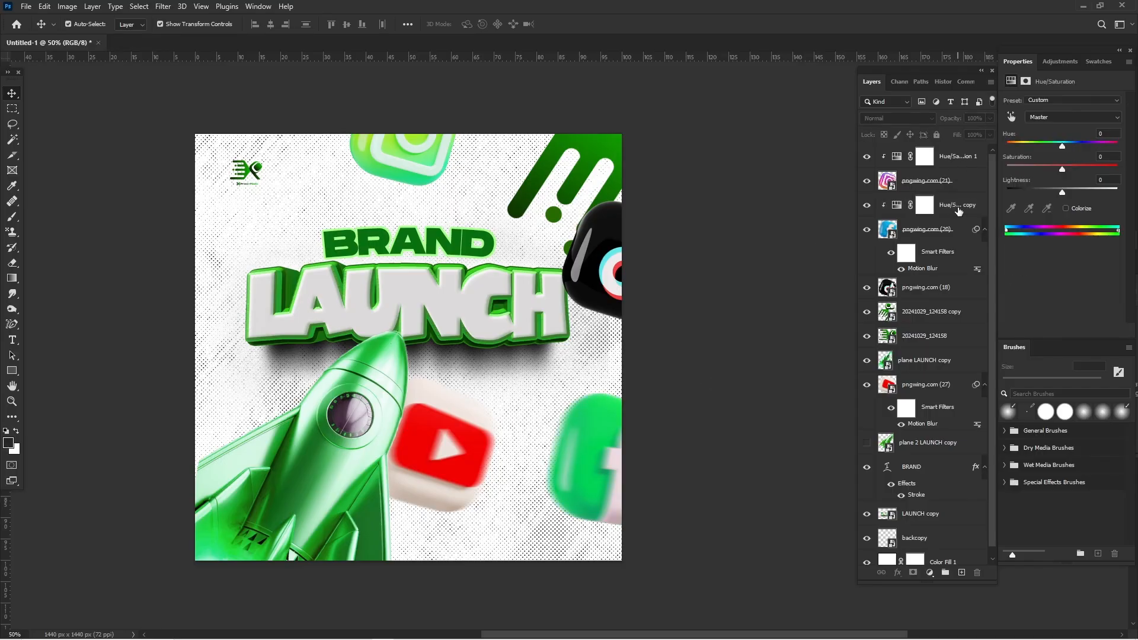
drag(960, 210, 947, 294)
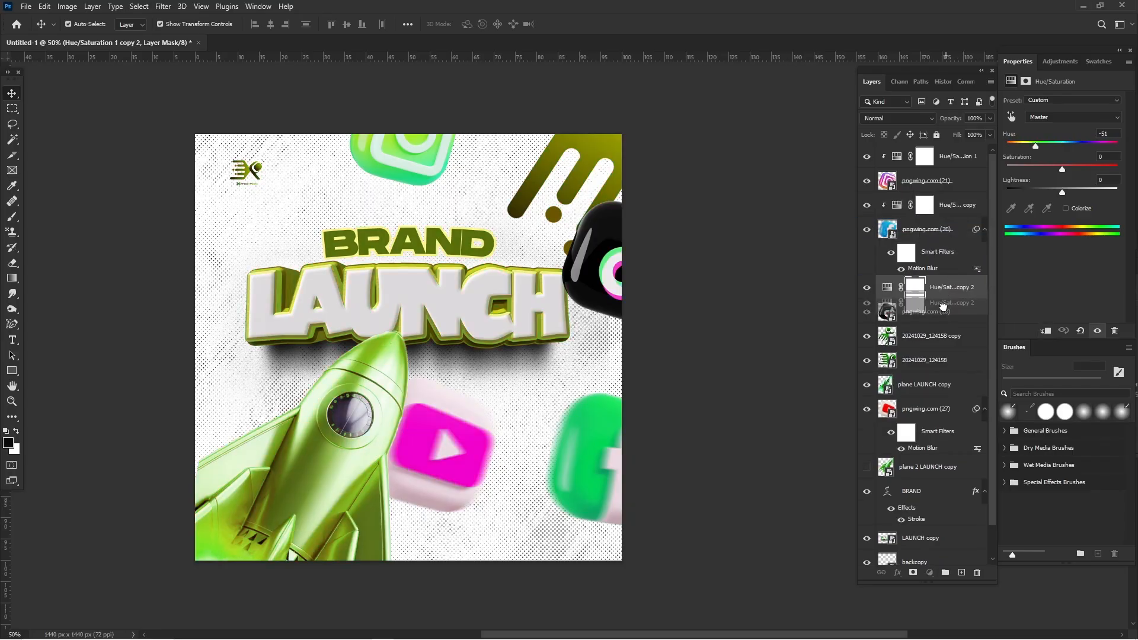
drag(941, 387, 939, 394)
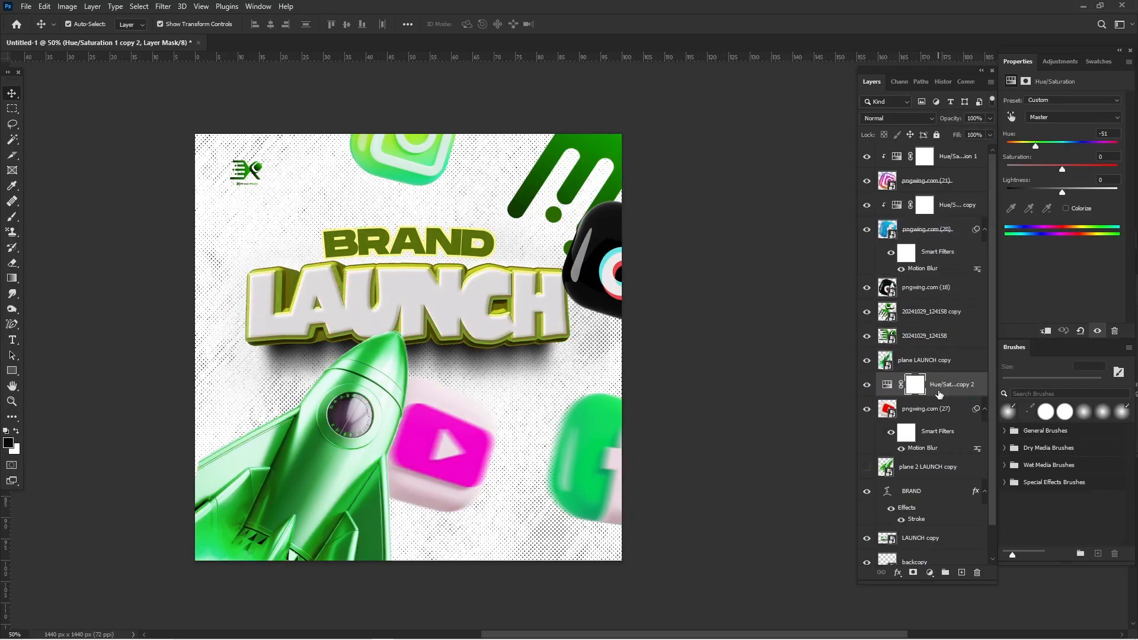
right_click(940, 388)
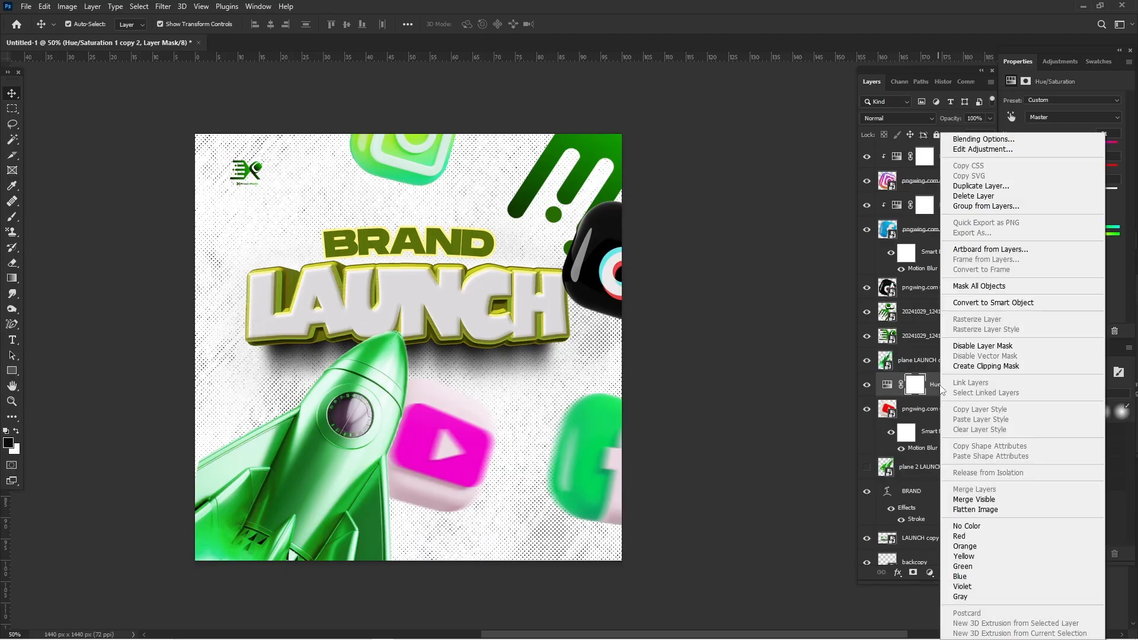
click(998, 368)
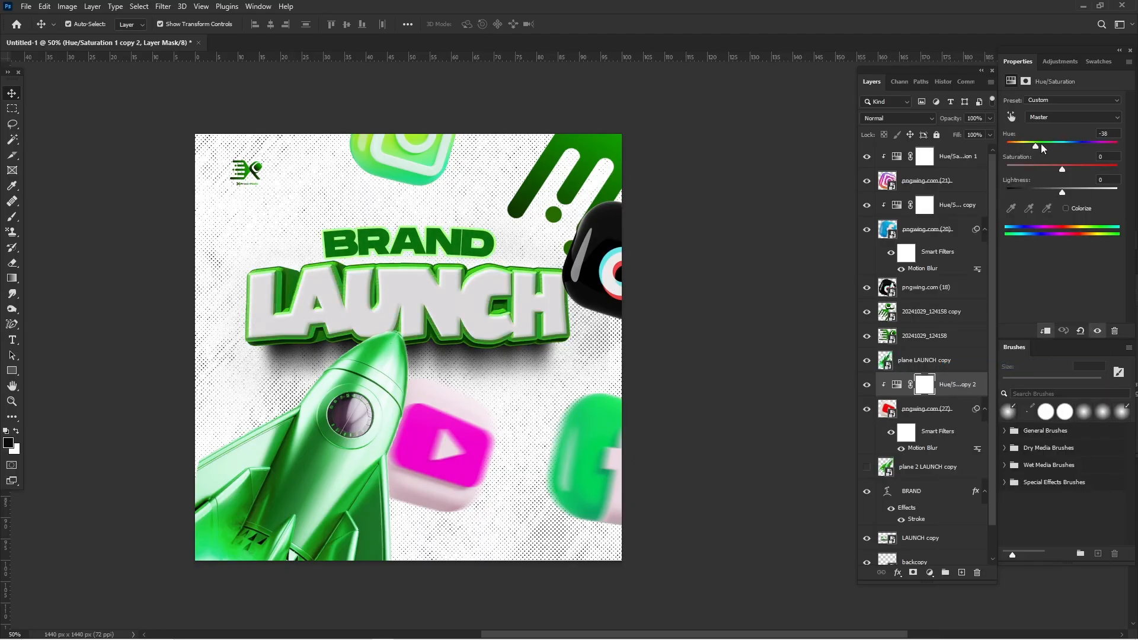
drag(1041, 143, 1111, 167)
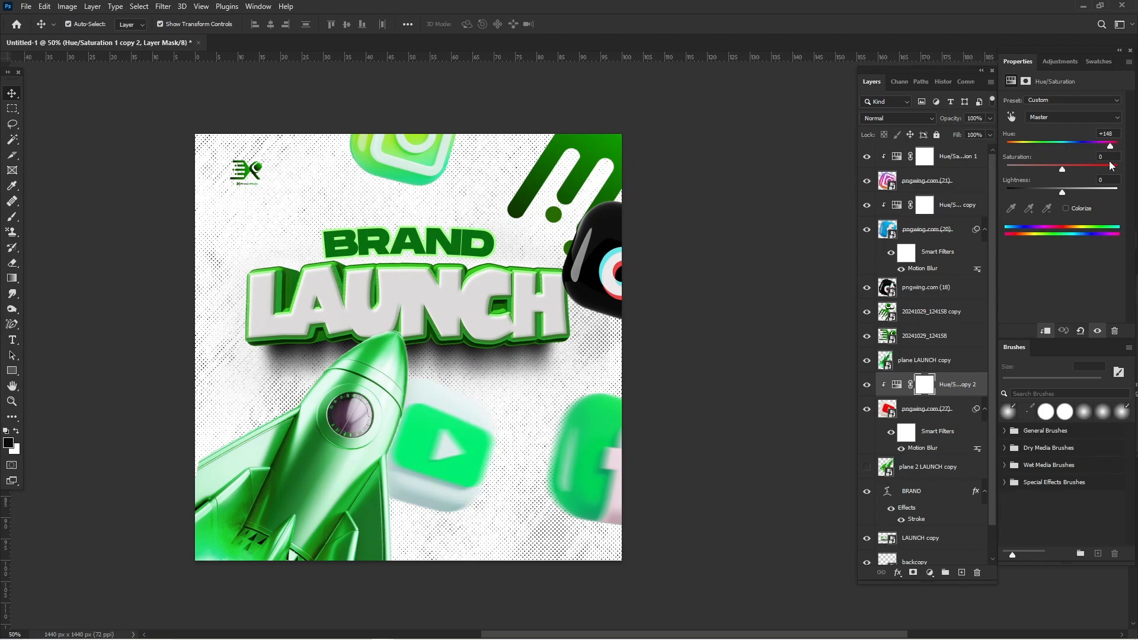
drag(1110, 167, 1043, 169)
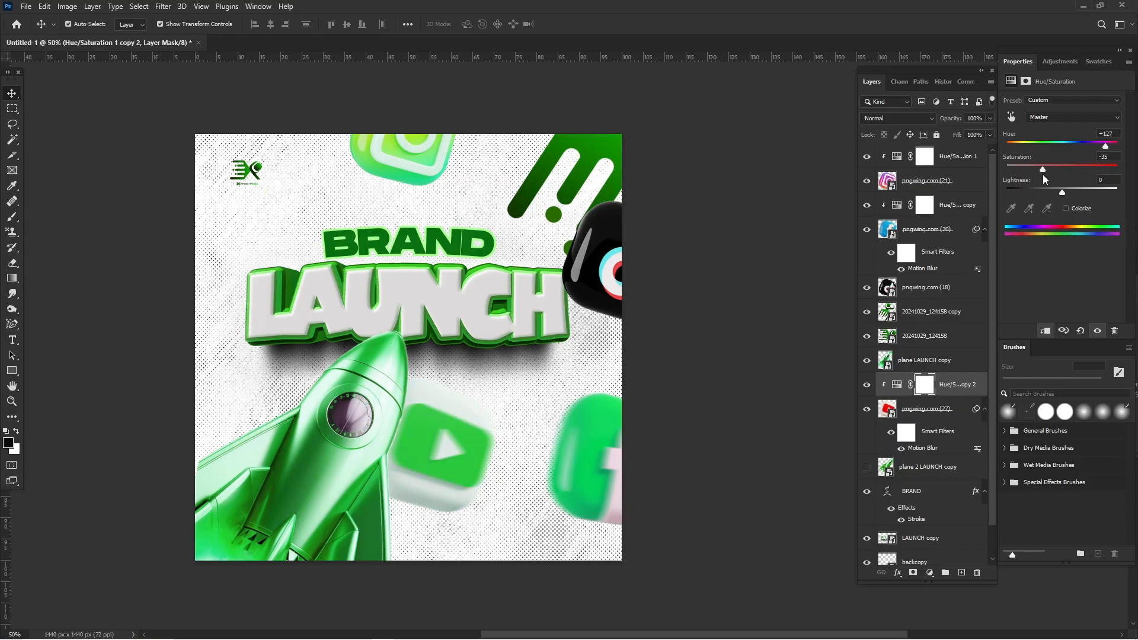
- Move the YouTube icon slightly down and to the right beside the rocket, and deselect it
click(733, 250)
drag(456, 439, 454, 455)
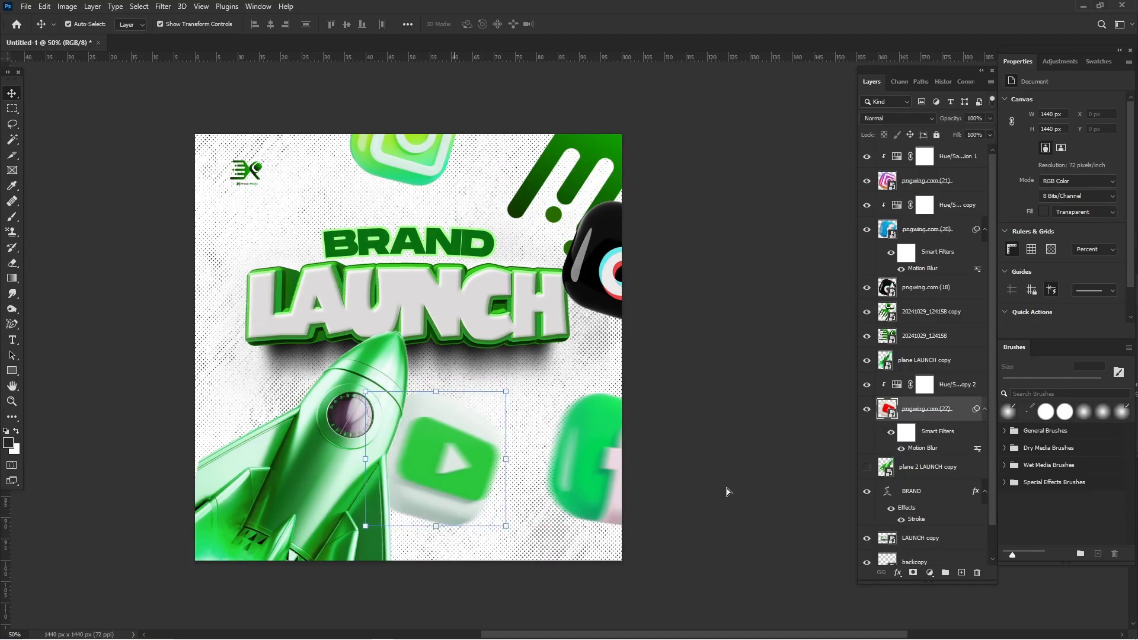
click(636, 492)
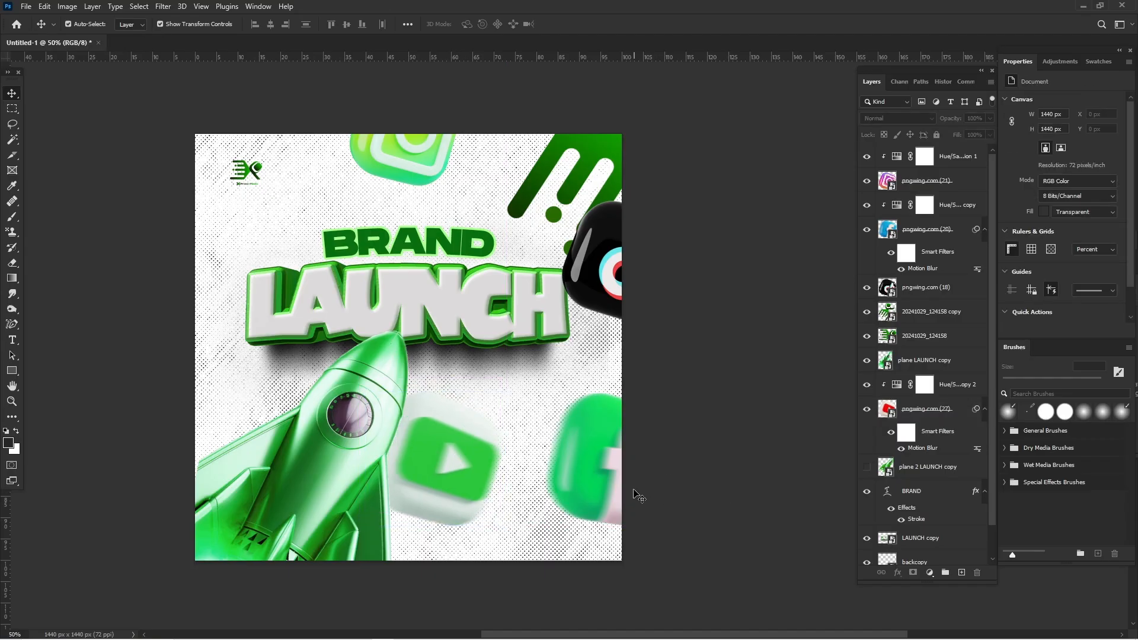
- Increase the YouTube icon's Motion Blur distance to 120 pixels at a 0° angle, and deselect the layer
drag(502, 483, 498, 472)
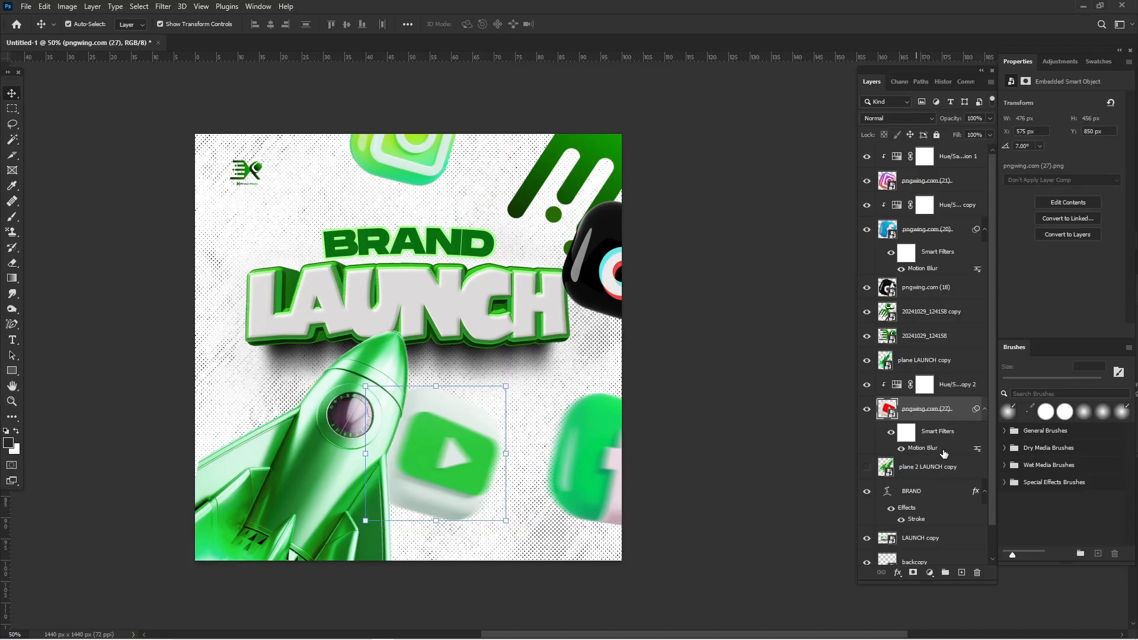
click(978, 450)
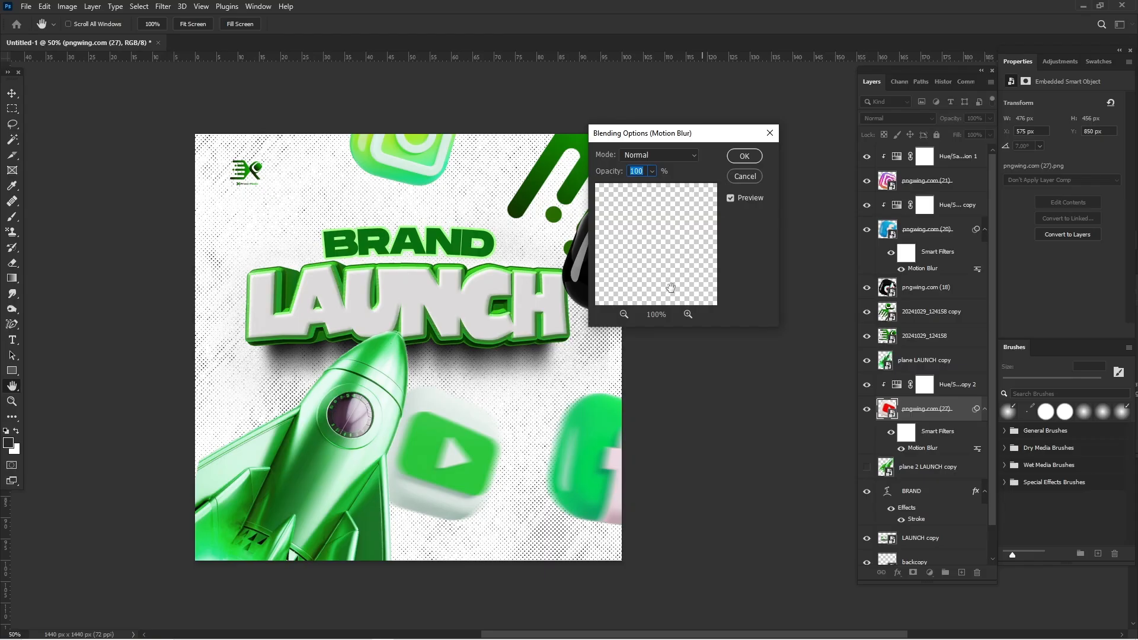
click(744, 177)
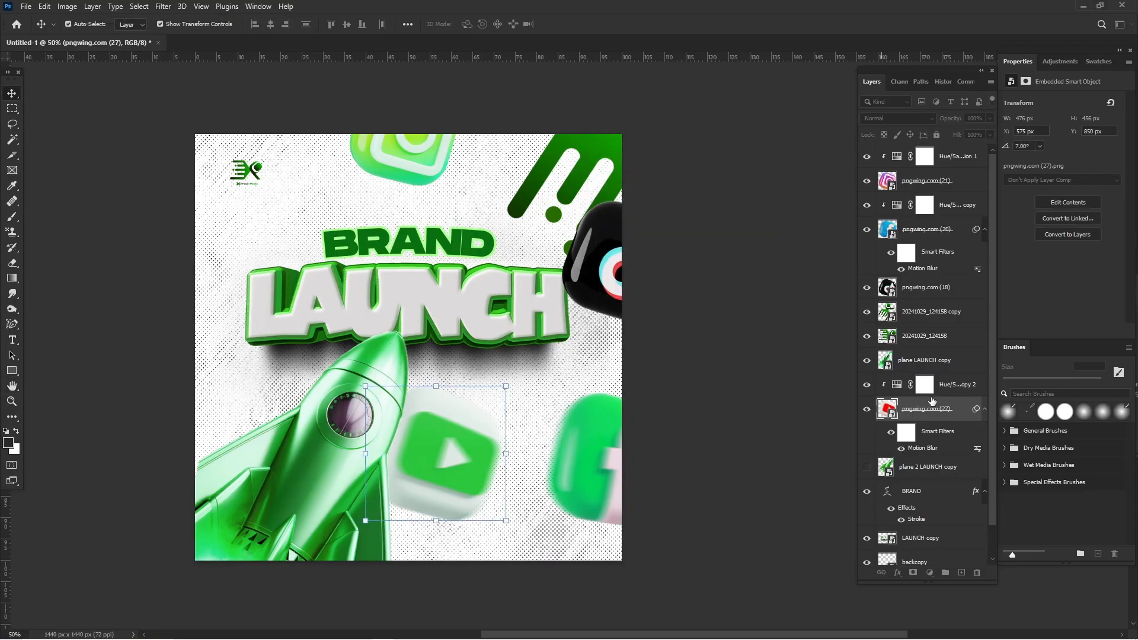
double_click(924, 448)
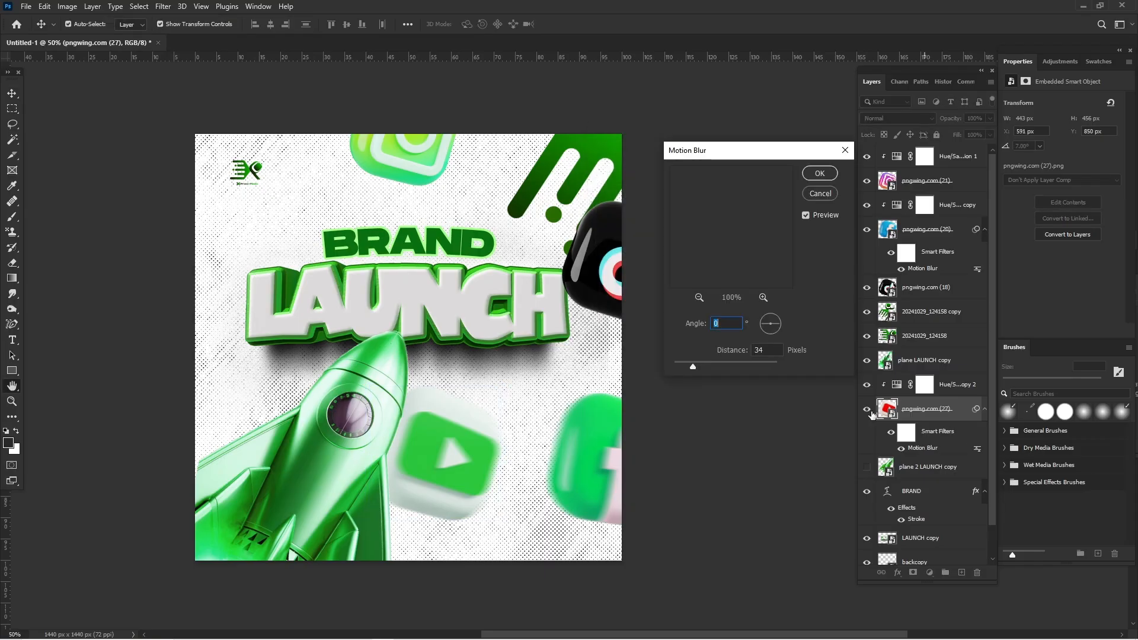
drag(709, 362, 720, 363)
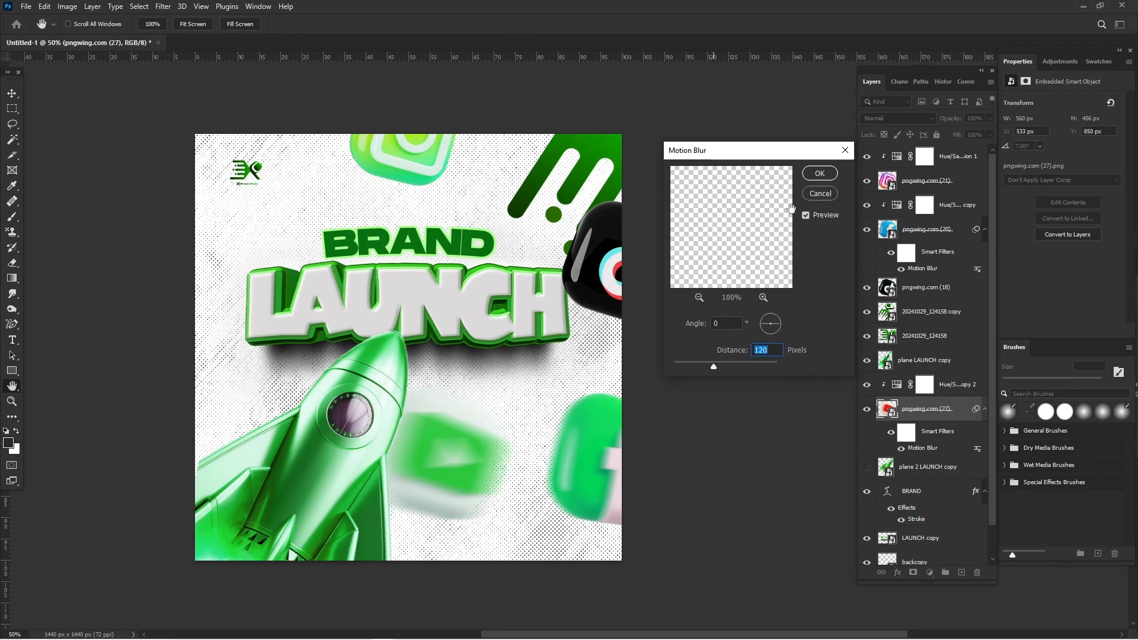
click(811, 177)
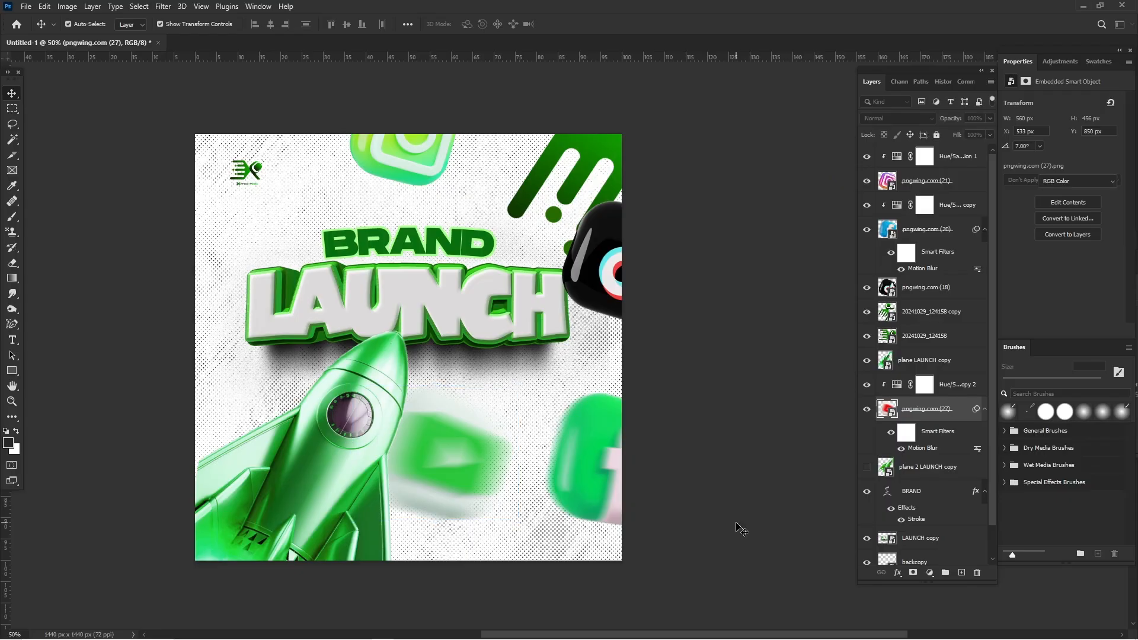
click(740, 527)
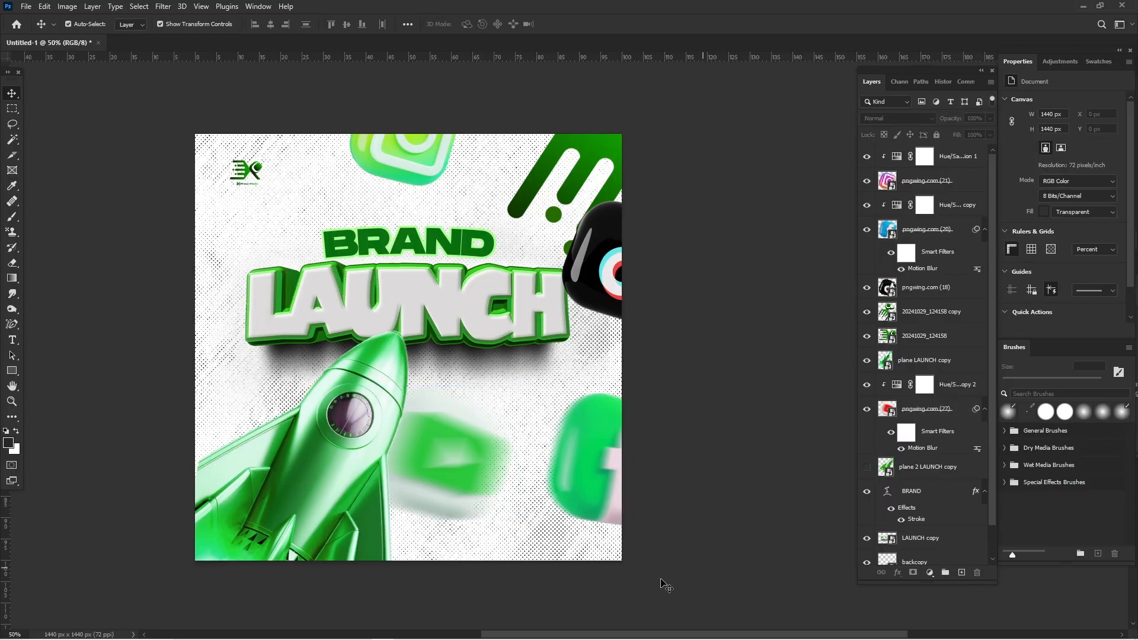
- Place the WhatsApp icon pngwing.com (19).png at the canvas's left edge, partly outside it, scaled to about 118%
mouse_move(398, 634)
click(362, 631)
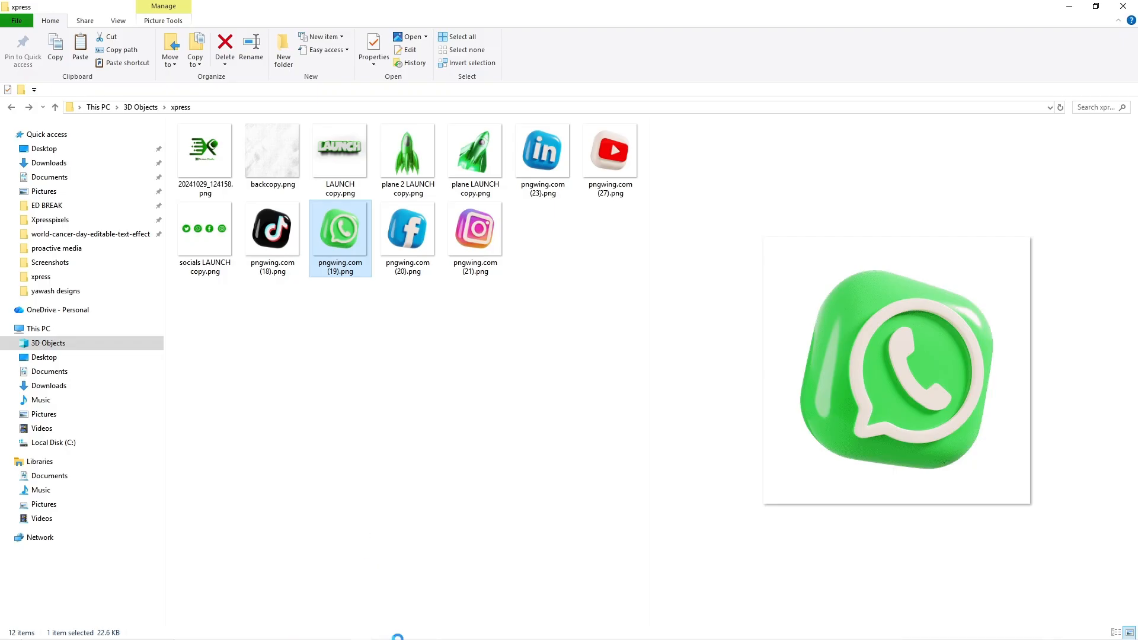
drag(387, 638, 323, 417)
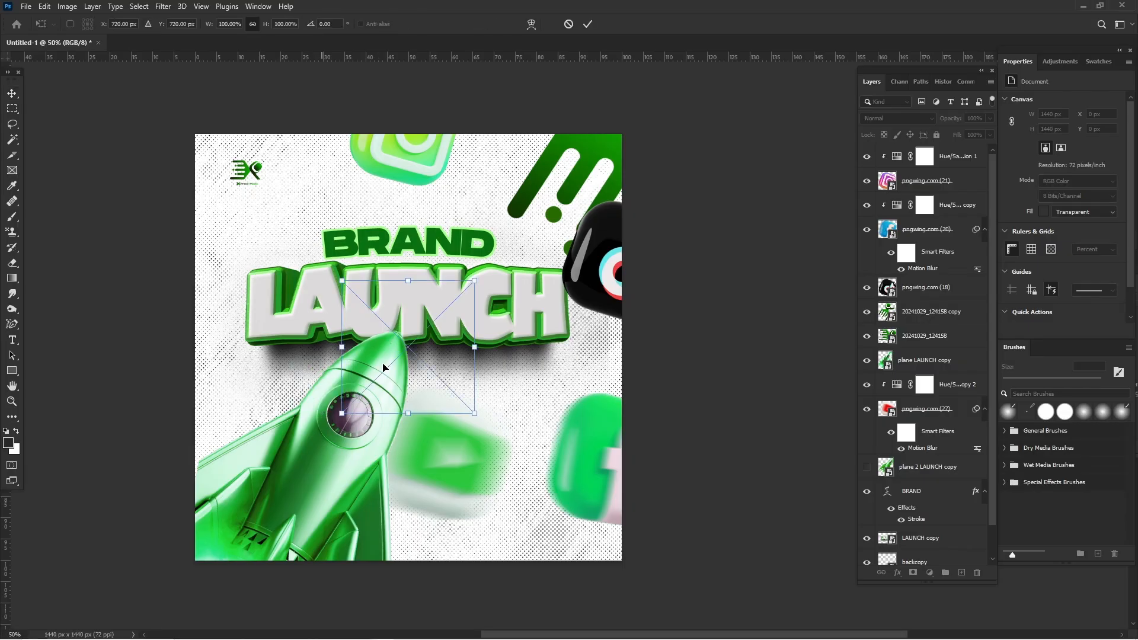
drag(409, 356, 215, 335)
drag(274, 386, 298, 409)
drag(202, 356, 199, 366)
key(Return)
click(752, 499)
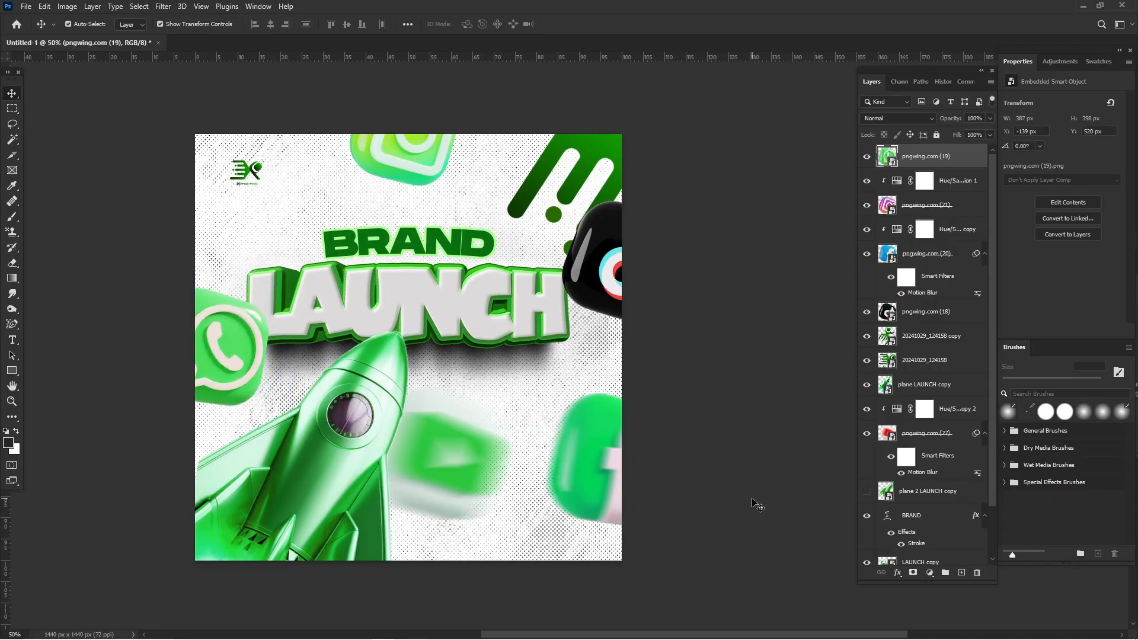
- Rotate the WhatsApp icon about 6° clockwise, shift it slightly down and to the left, and deselect it
click(245, 395)
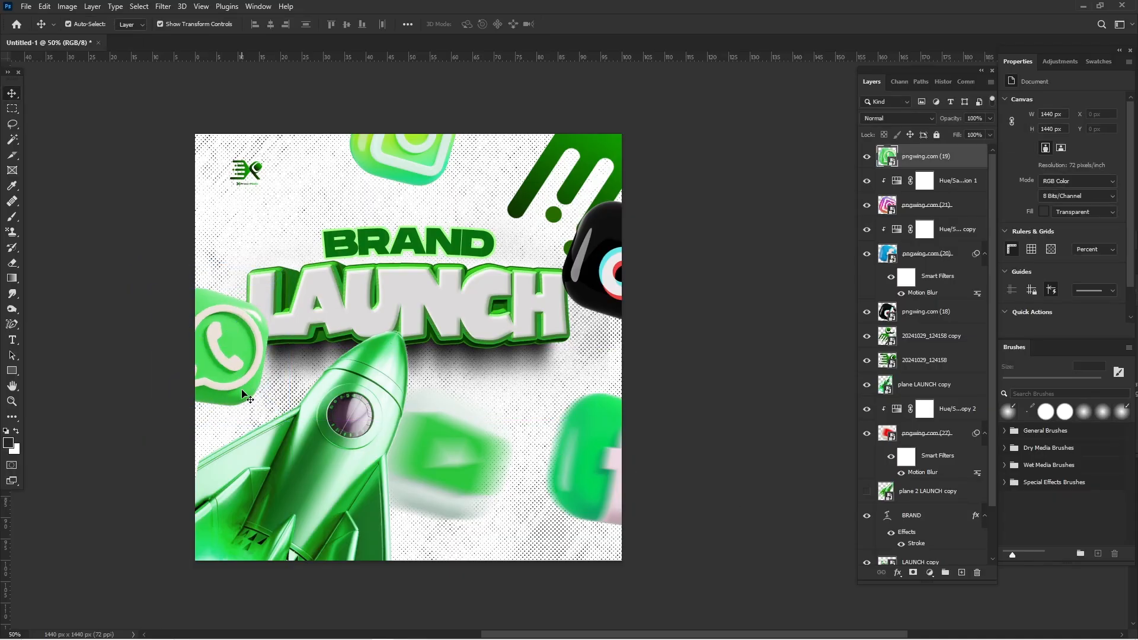
key(ctrl+t)
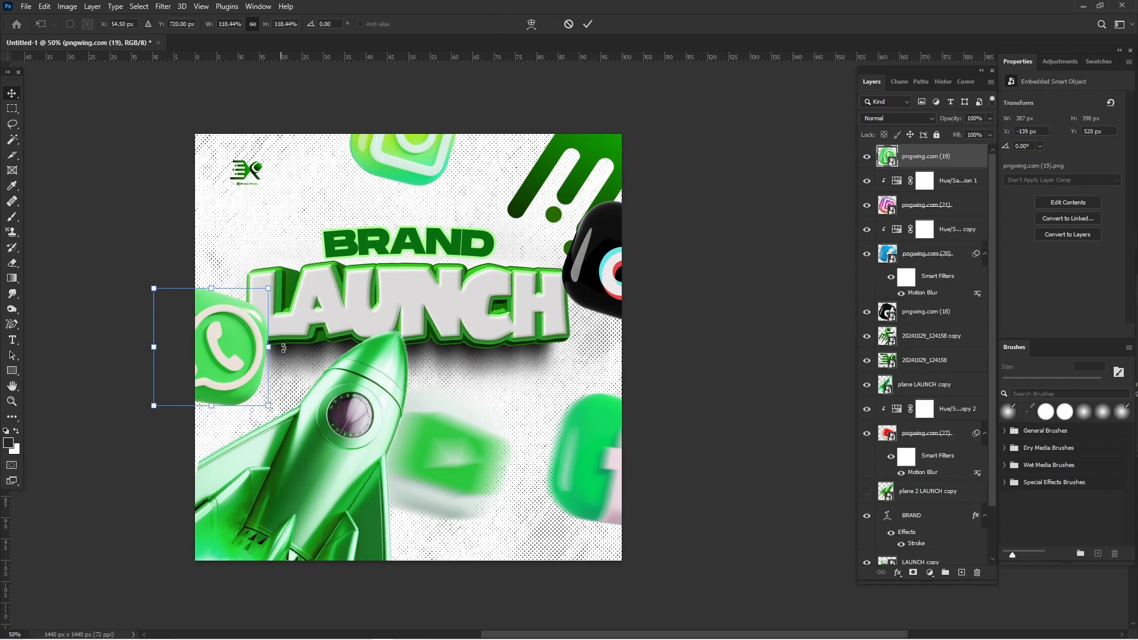
drag(282, 340, 243, 360)
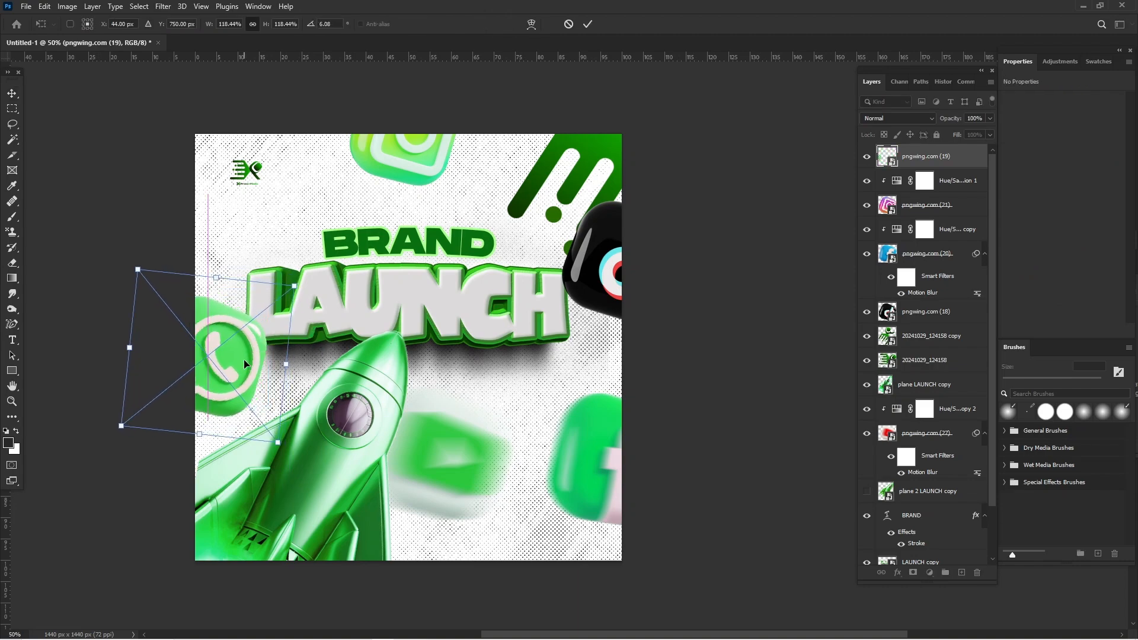
key(Return)
click(661, 430)
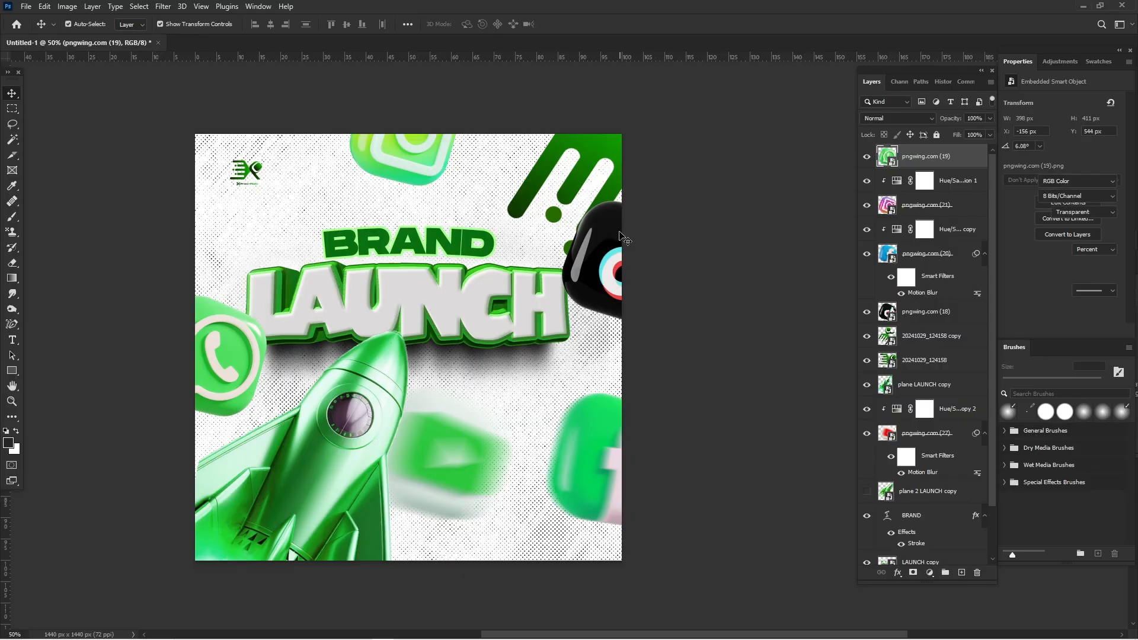
- Nudge the large green logo graphic up and to the left in the canvas's upper-right corner, and rotate the Instagram icon slightly clockwise
drag(589, 146, 575, 137)
click(764, 367)
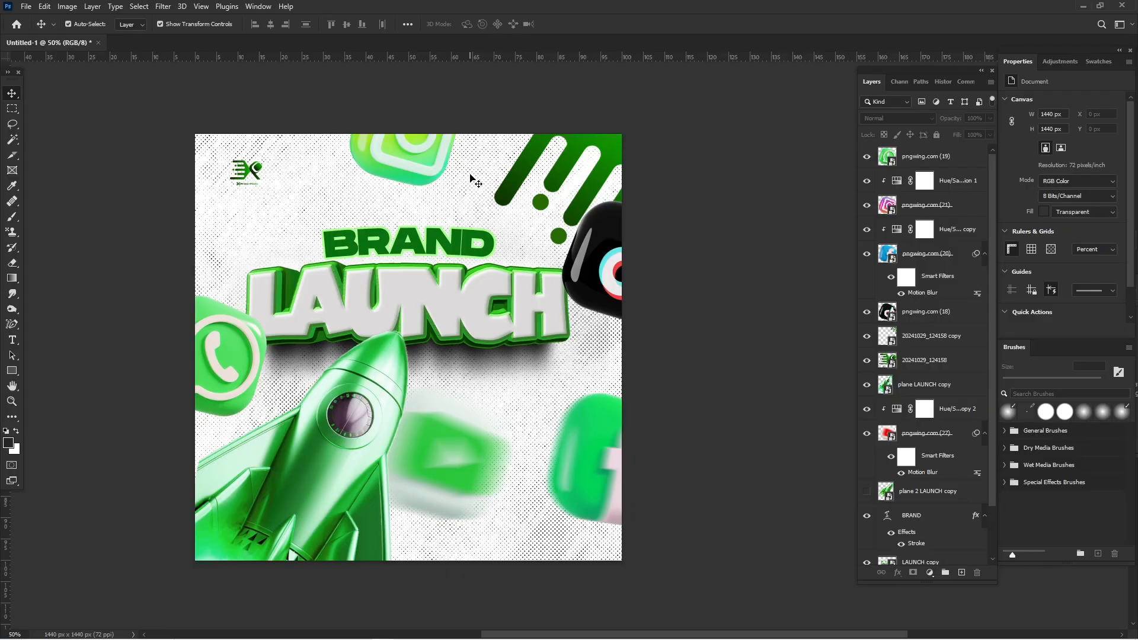
drag(429, 171, 413, 198)
key(ctrl+t)
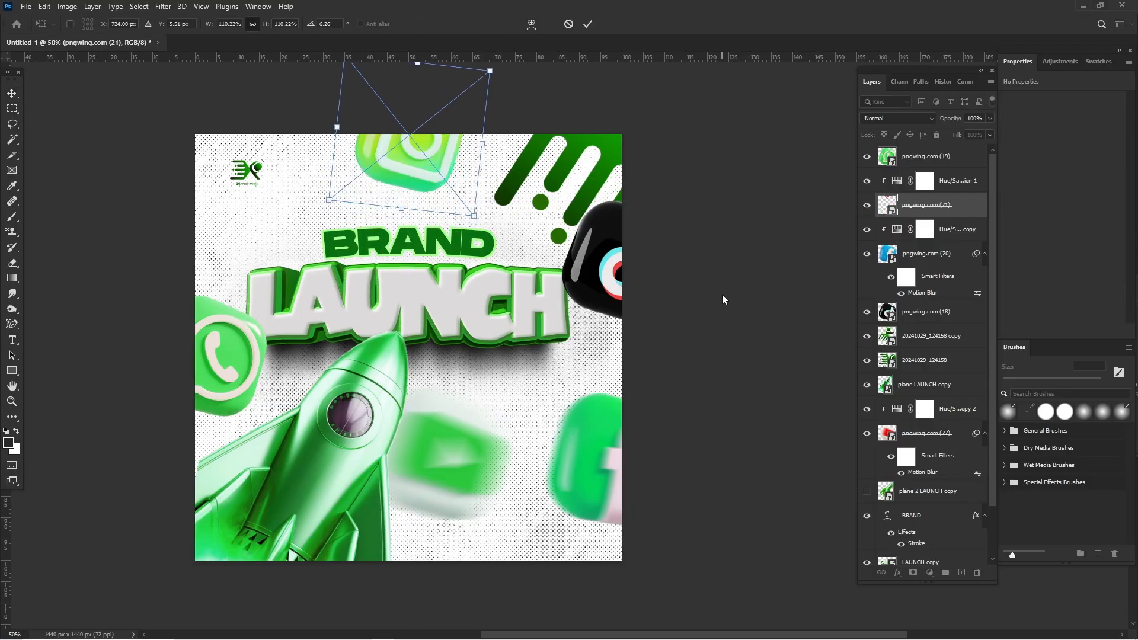
key(Return)
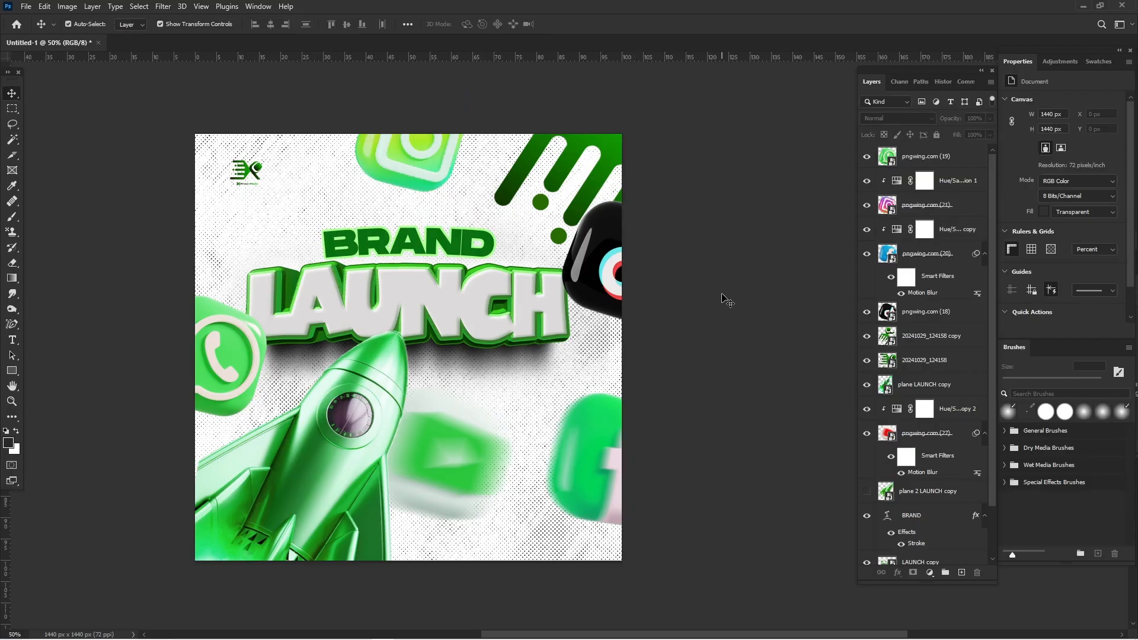
- Draw a rectangle shape about 322 × 48 px near the canvas's bottom edge, to the right of the rocket
click(12, 384)
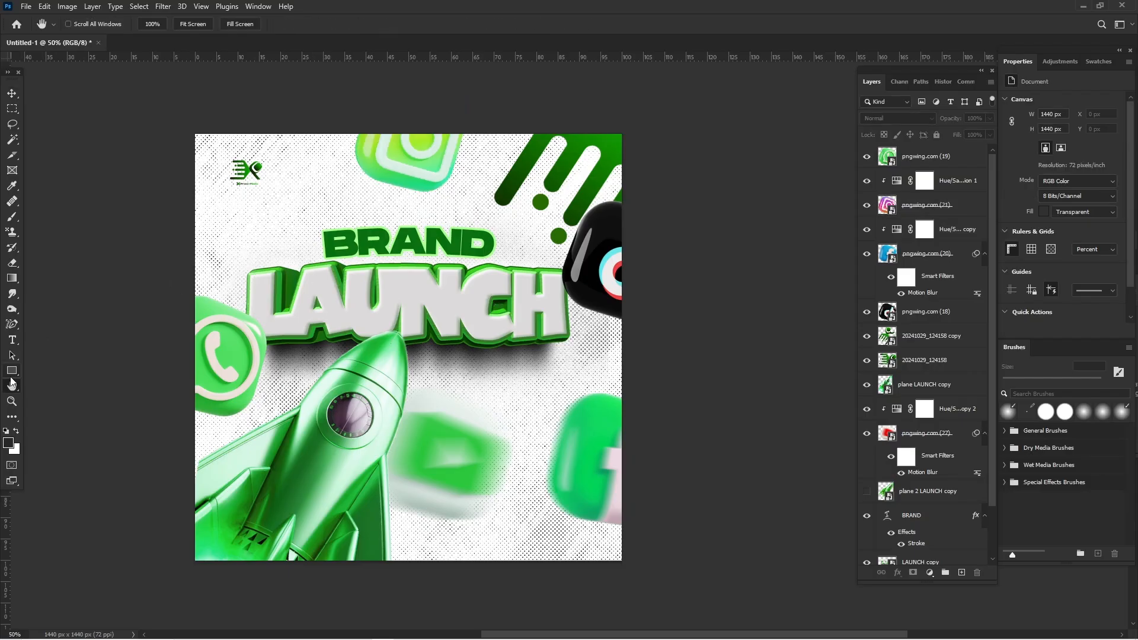
click(11, 376)
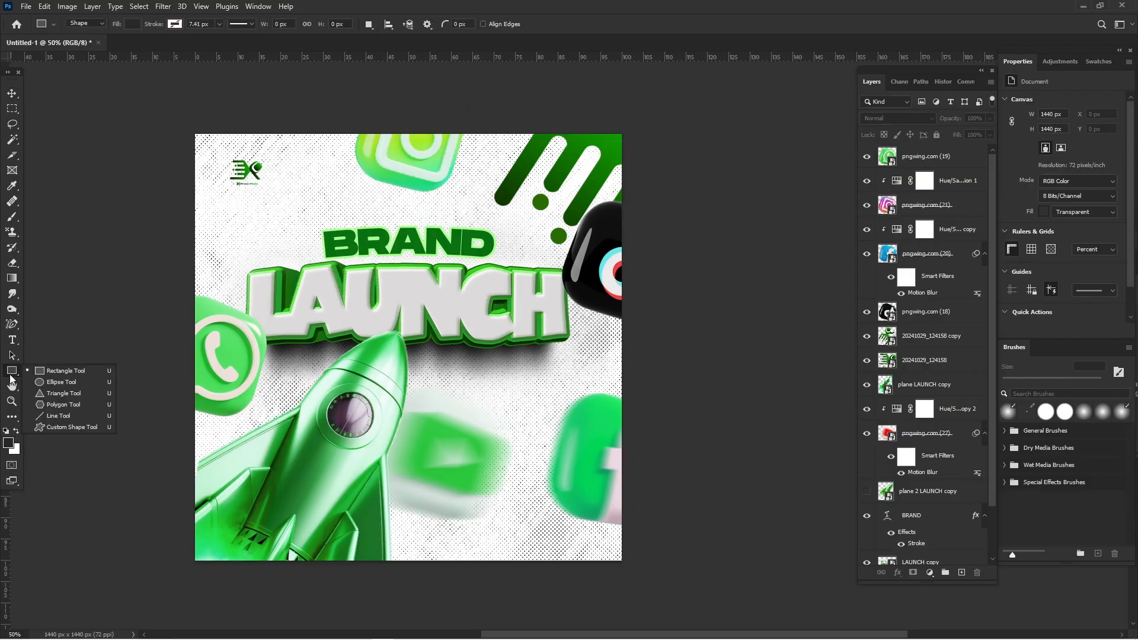
click(42, 369)
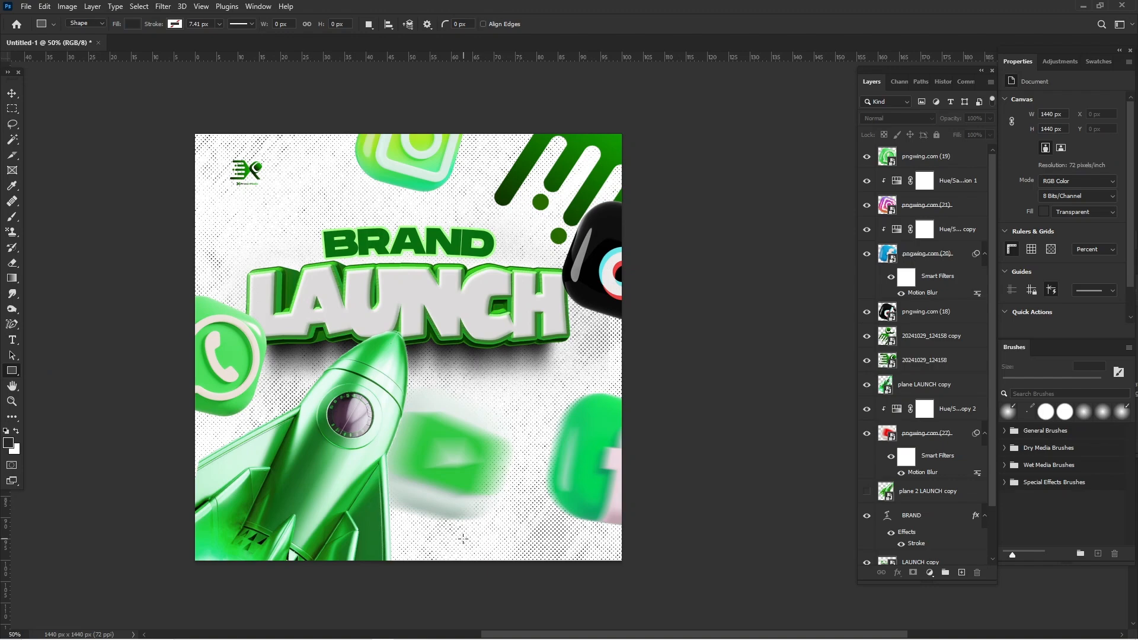
drag(456, 533, 550, 547)
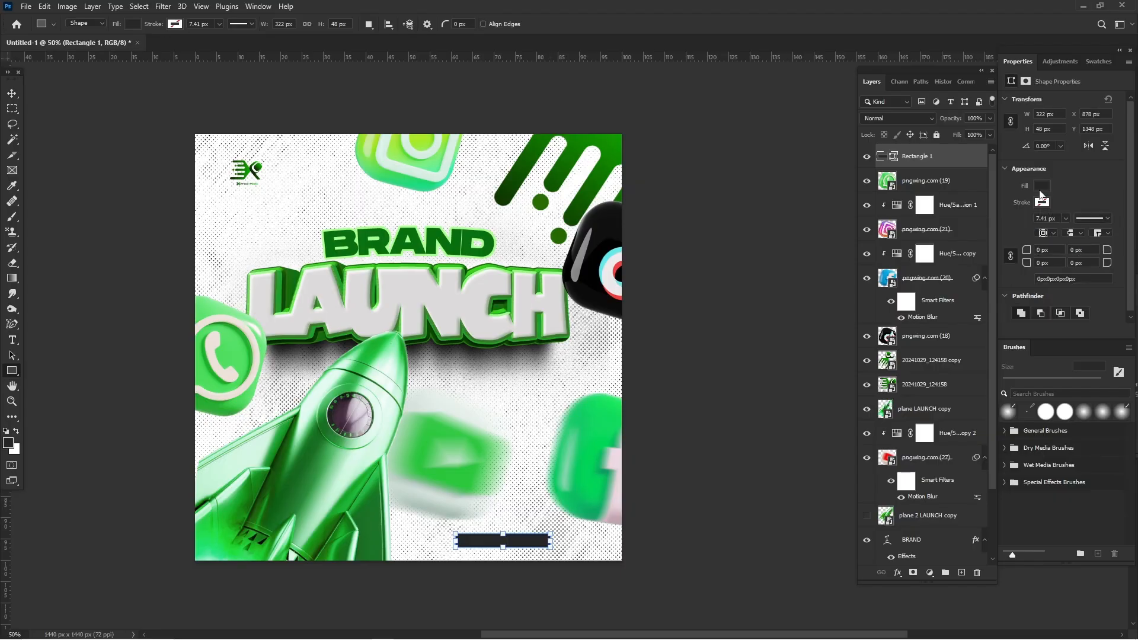
- Fill the rectangle with dark green 006407, sampling the BRAND headline's green and darkening it
click(1041, 186)
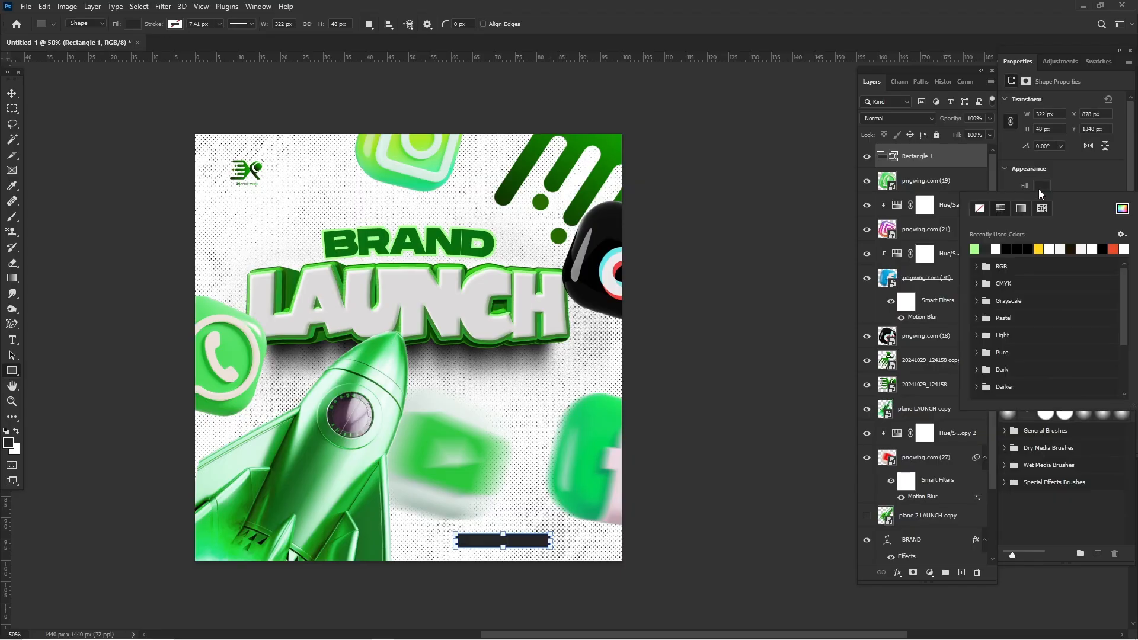
click(1120, 212)
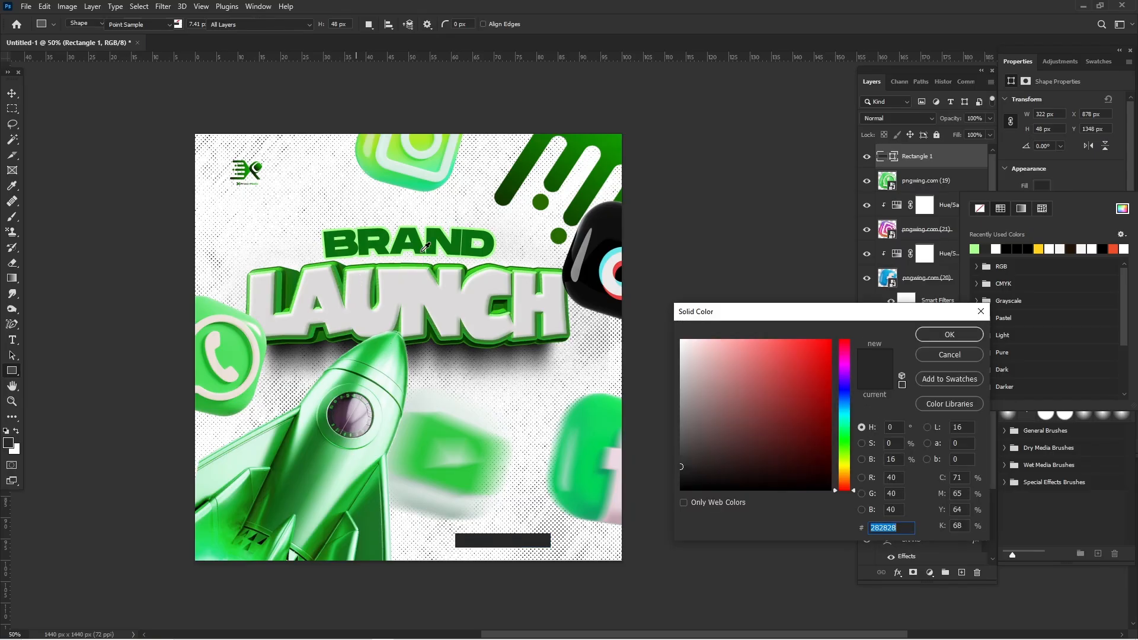
click(462, 243)
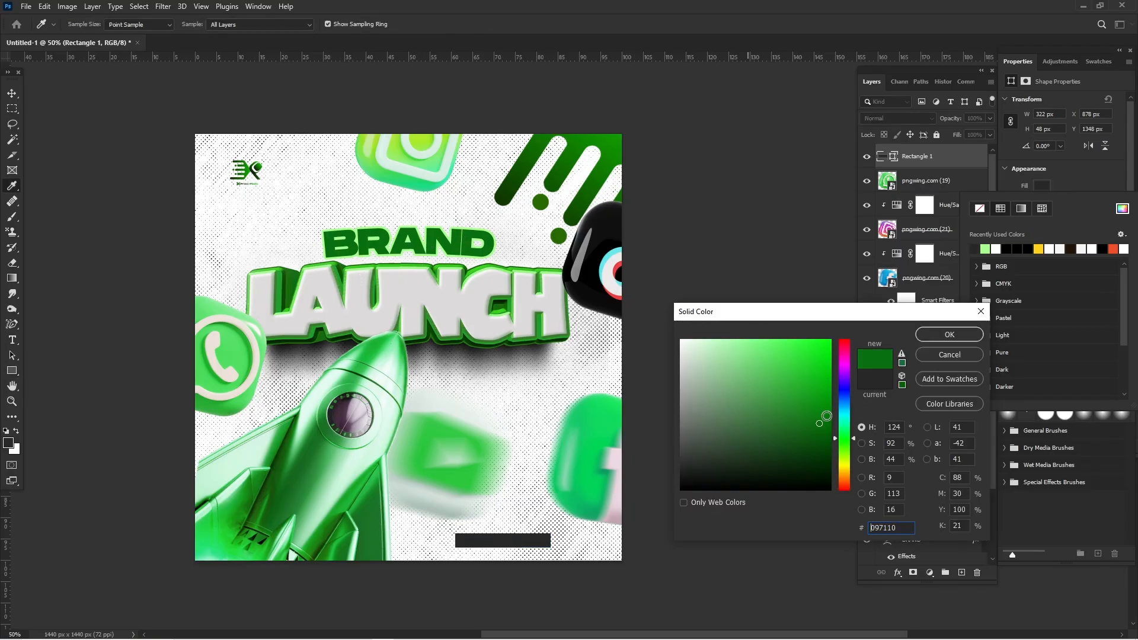
drag(826, 416, 831, 432)
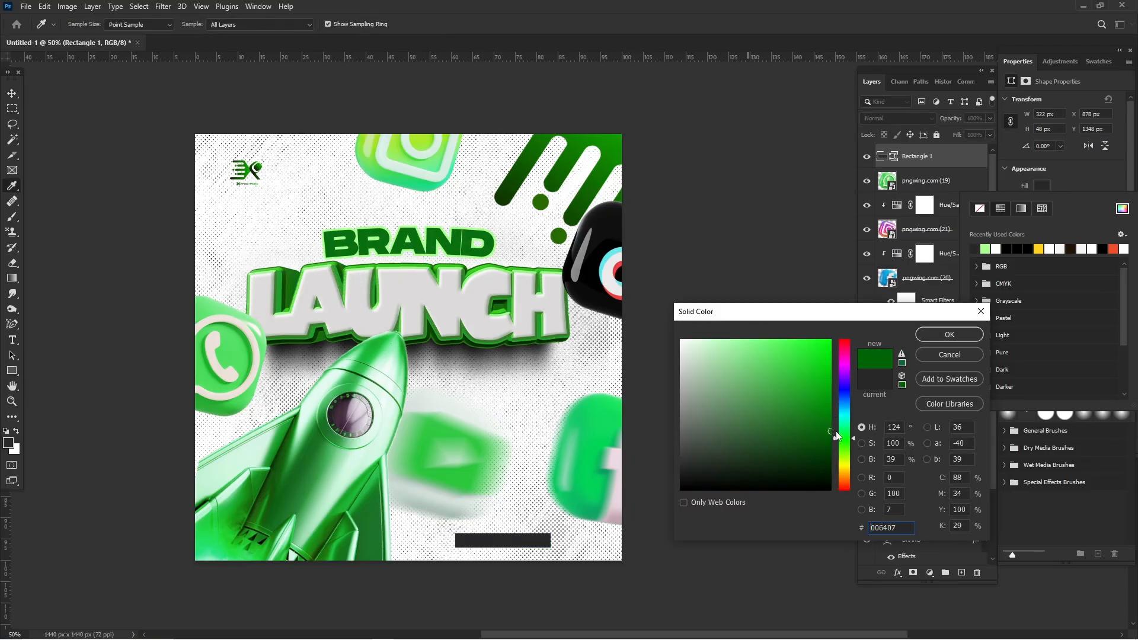
click(928, 336)
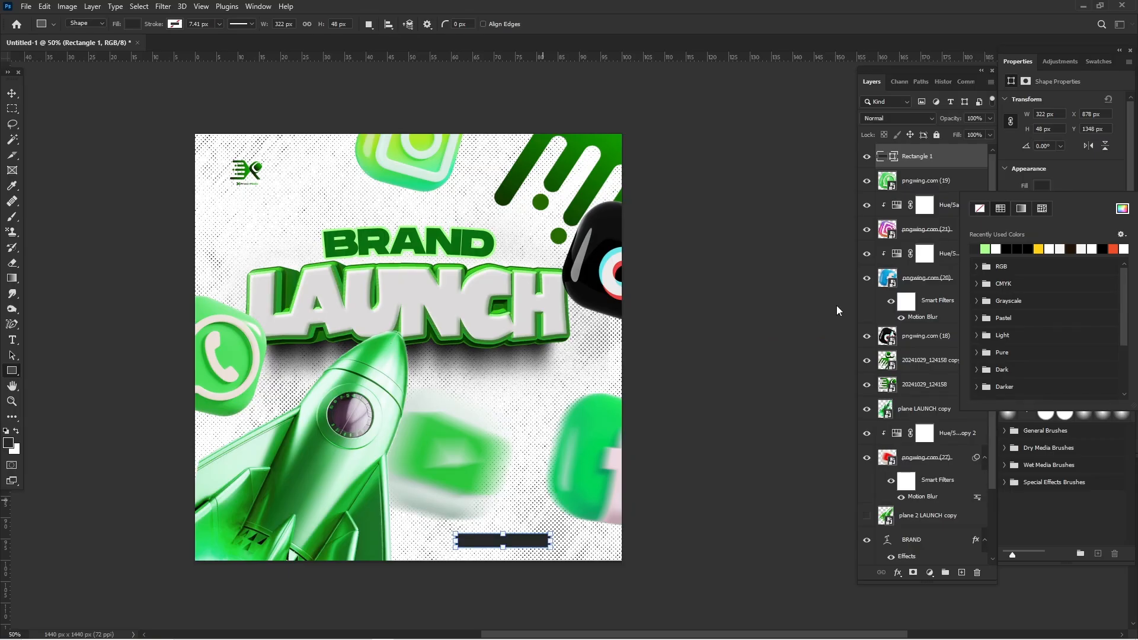
click(1094, 167)
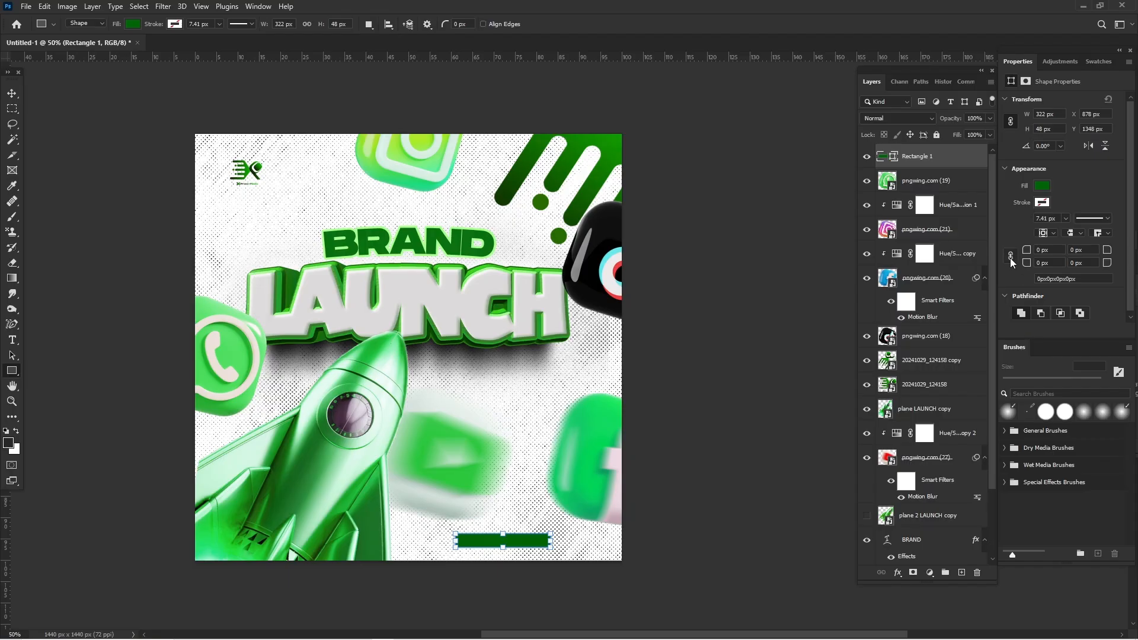
- Round only the two left corners of the green rectangle, and deselect it
drag(1026, 252, 1041, 272)
click(1042, 255)
click(12, 93)
click(91, 198)
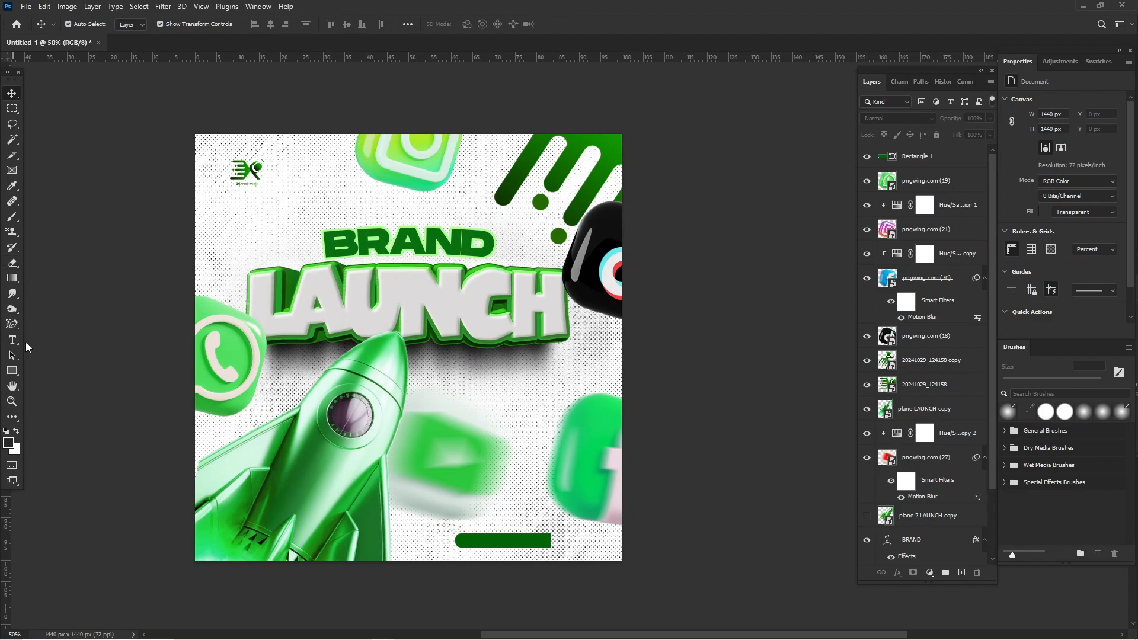
- Add the text "XPRESS-PIXELS" over the green bar near the canvas's bottom edge
click(11, 339)
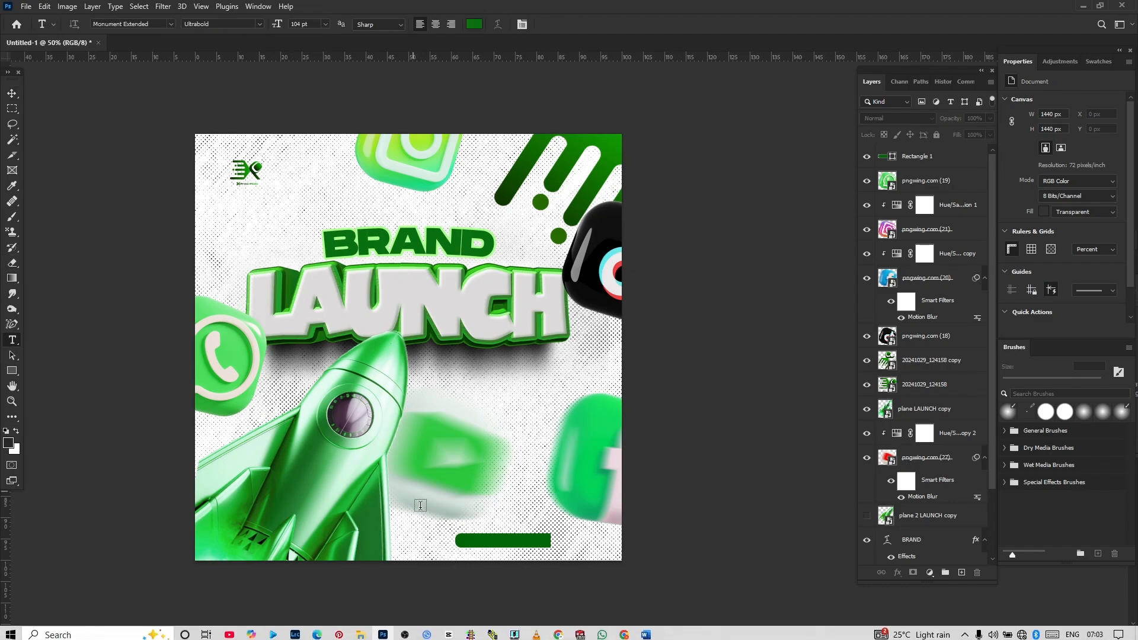
click(468, 540)
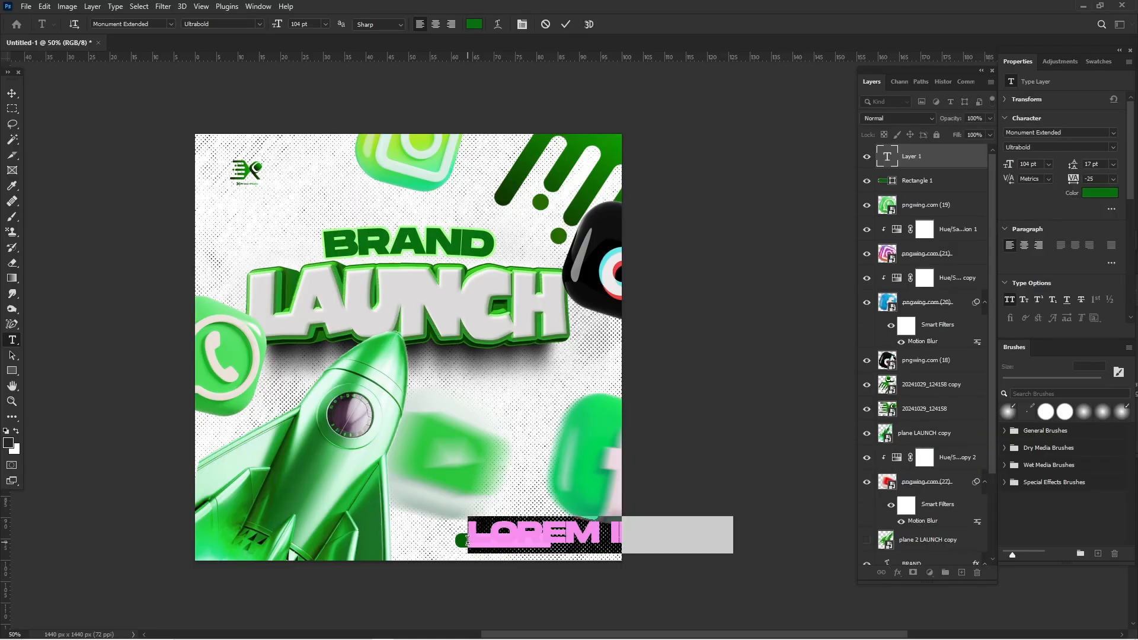
text(XPRESS)
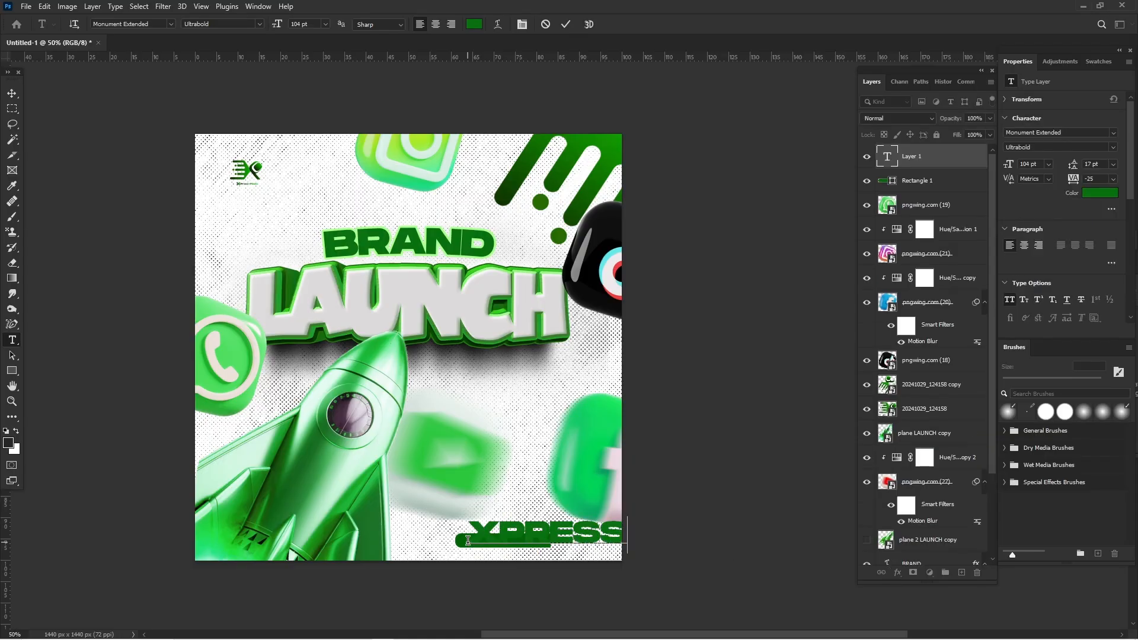
text(-PIXELS)
- Turn off All Caps for the whole new text line and set its Monument Extended font style to Regular
key(ctrl+a)
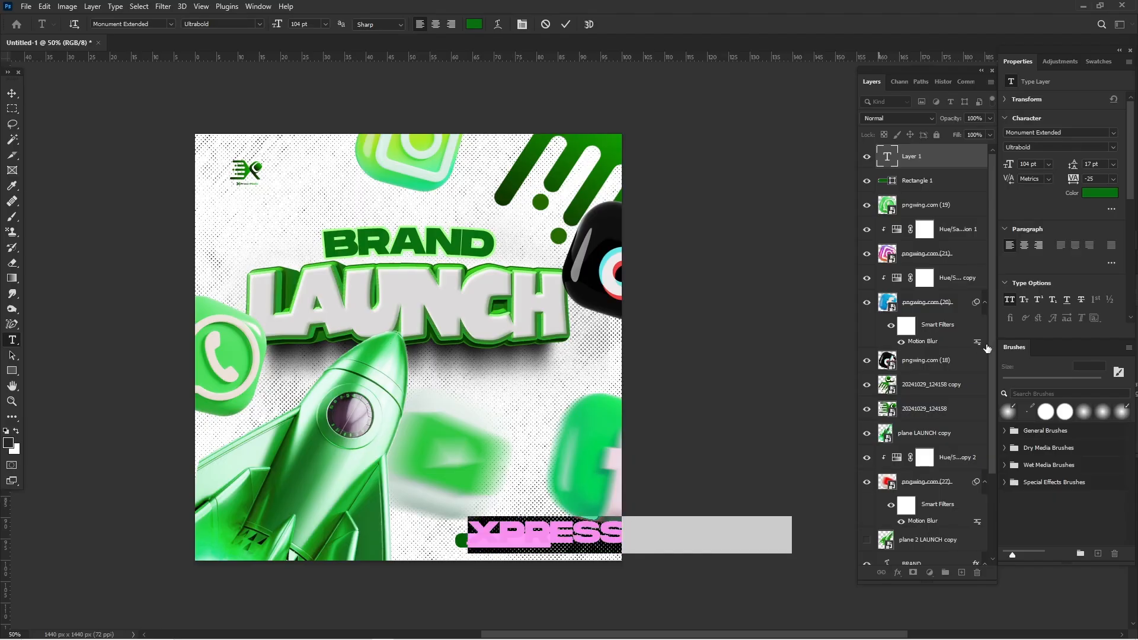
click(1006, 301)
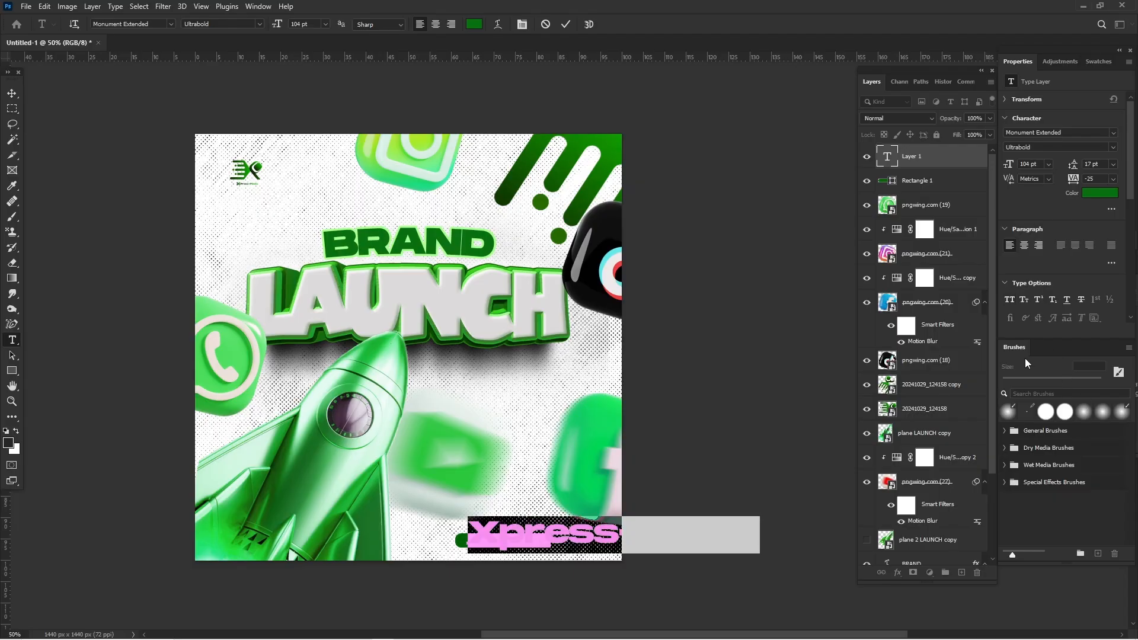
click(1115, 152)
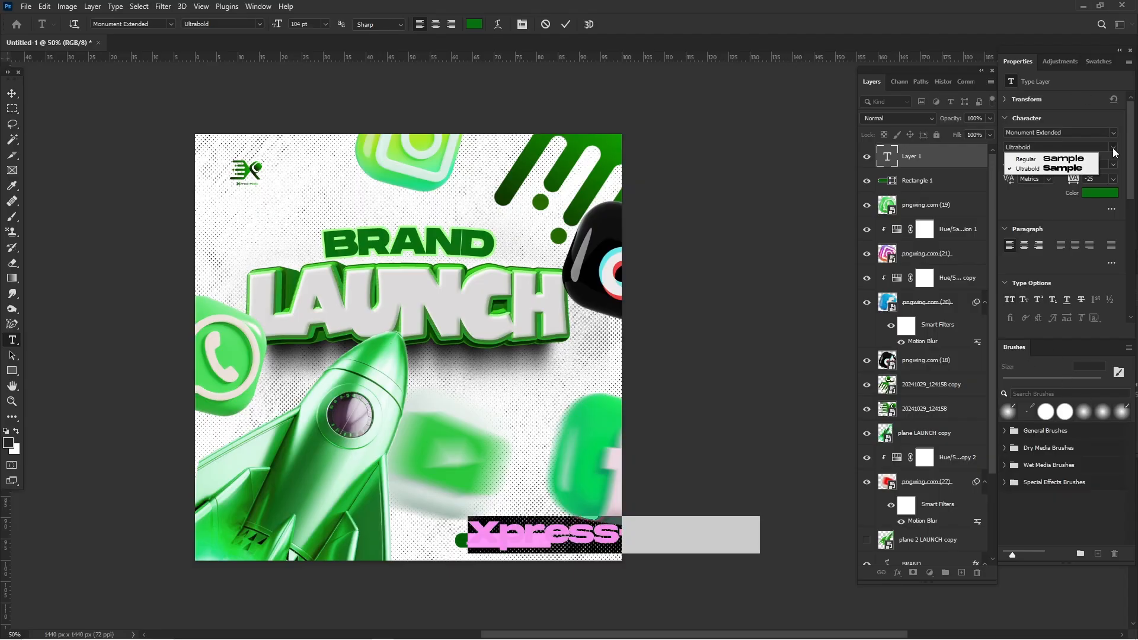
click(1025, 159)
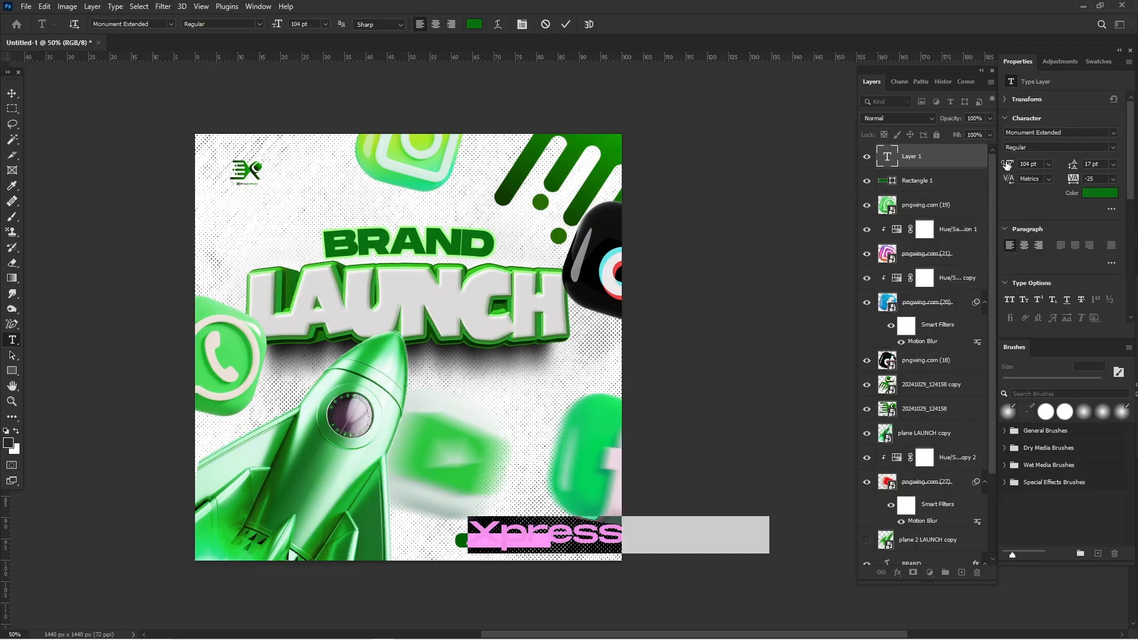
- Set the Xpress-Pixels text to 31 pt and color it white (ffffff)
drag(1007, 166, 963, 187)
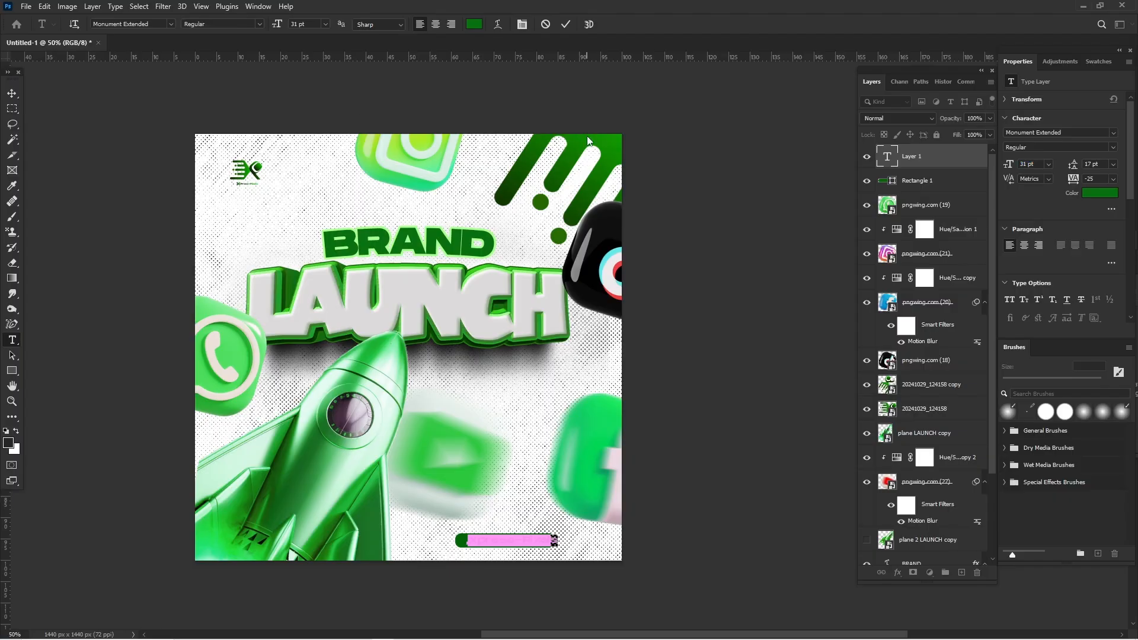
click(1099, 193)
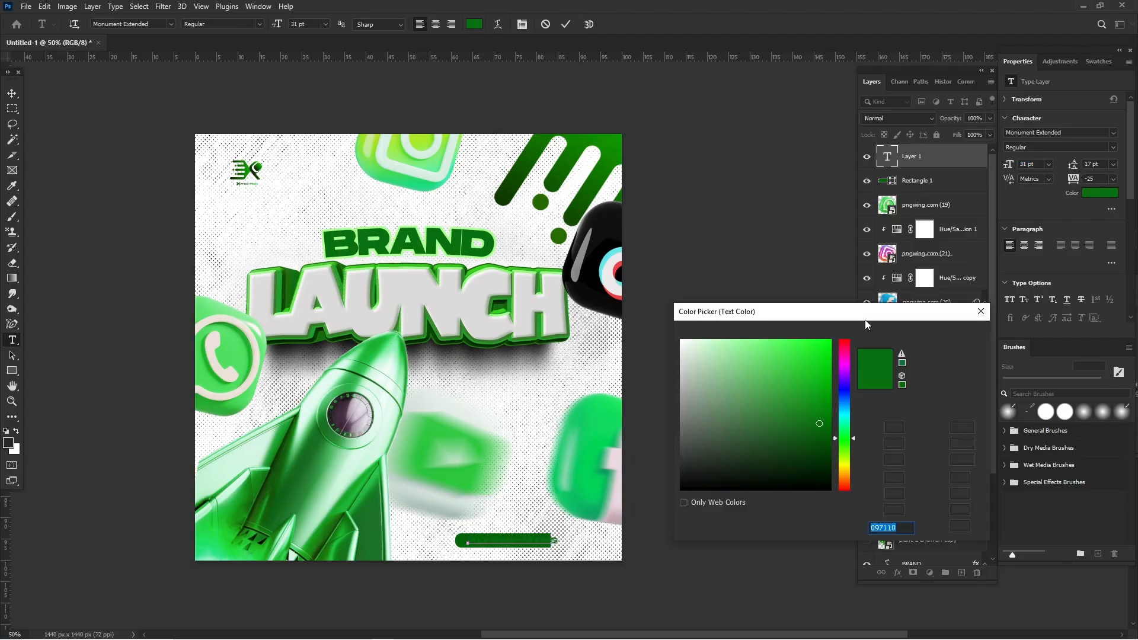
text(ffffff)
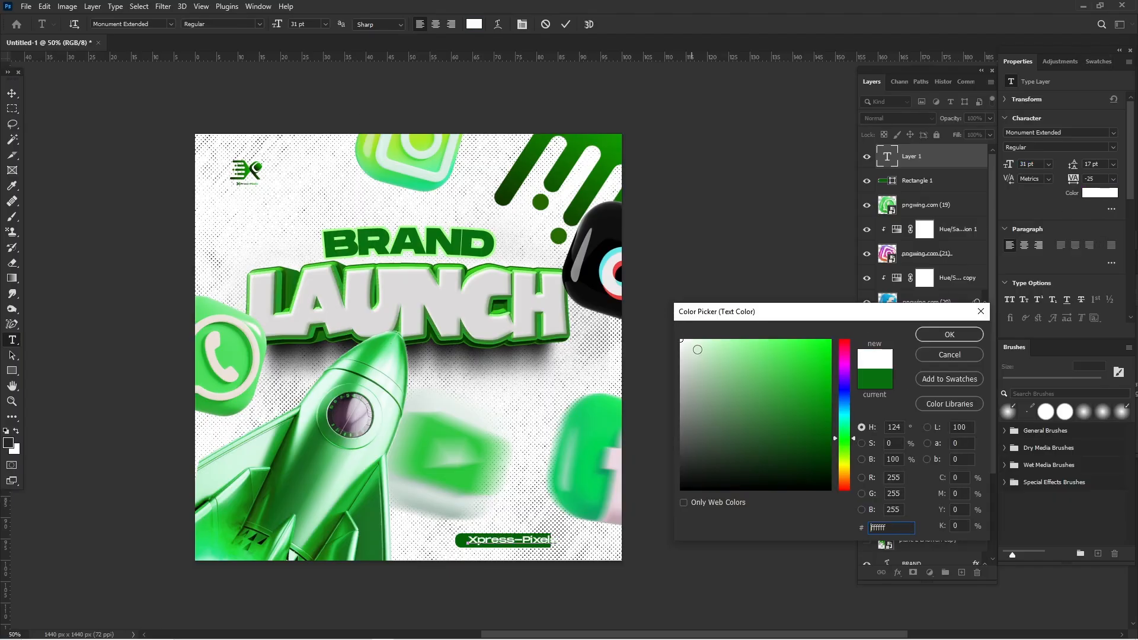
click(942, 337)
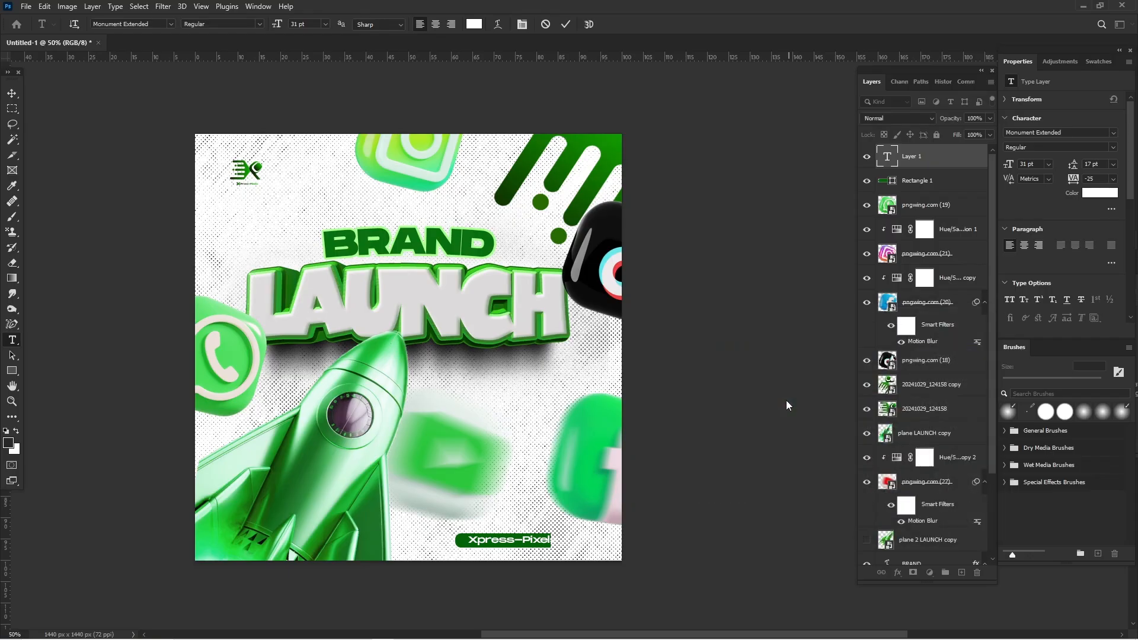
- Scale the Xpress-Pixels text down to about 83%, center it inside the green bar, and deselect it
click(10, 93)
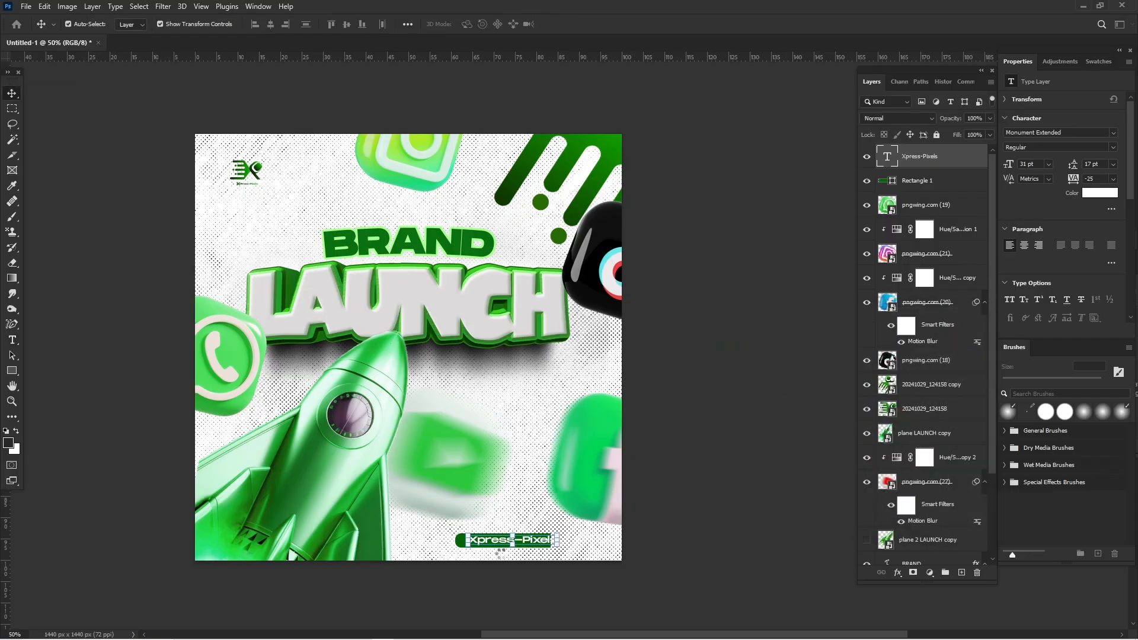
drag(500, 540, 537, 543)
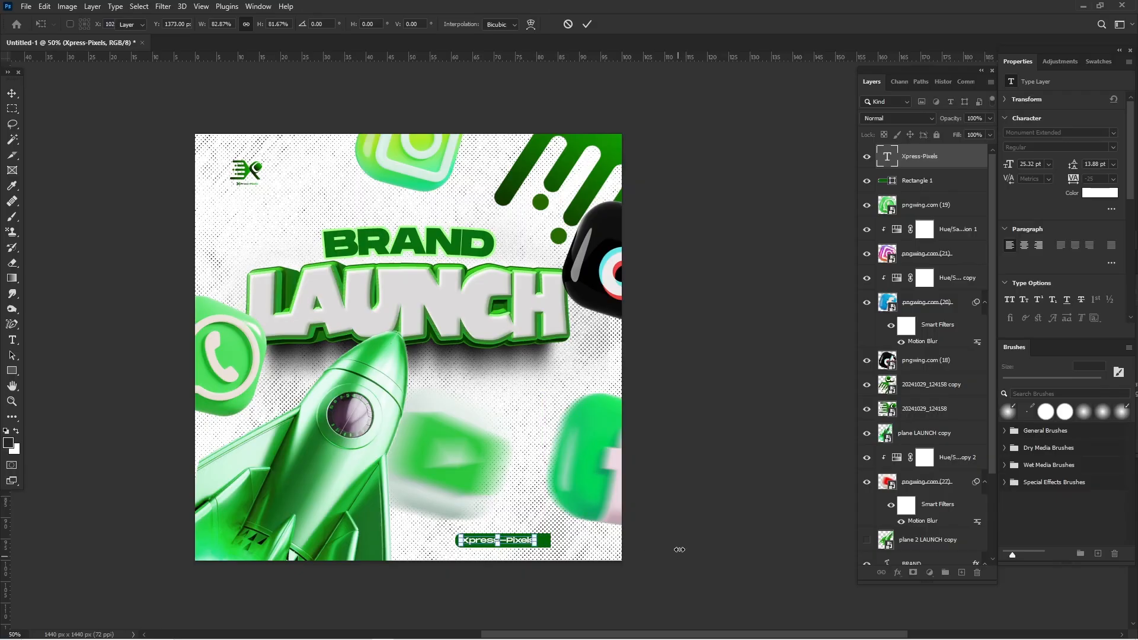
key(Escape)
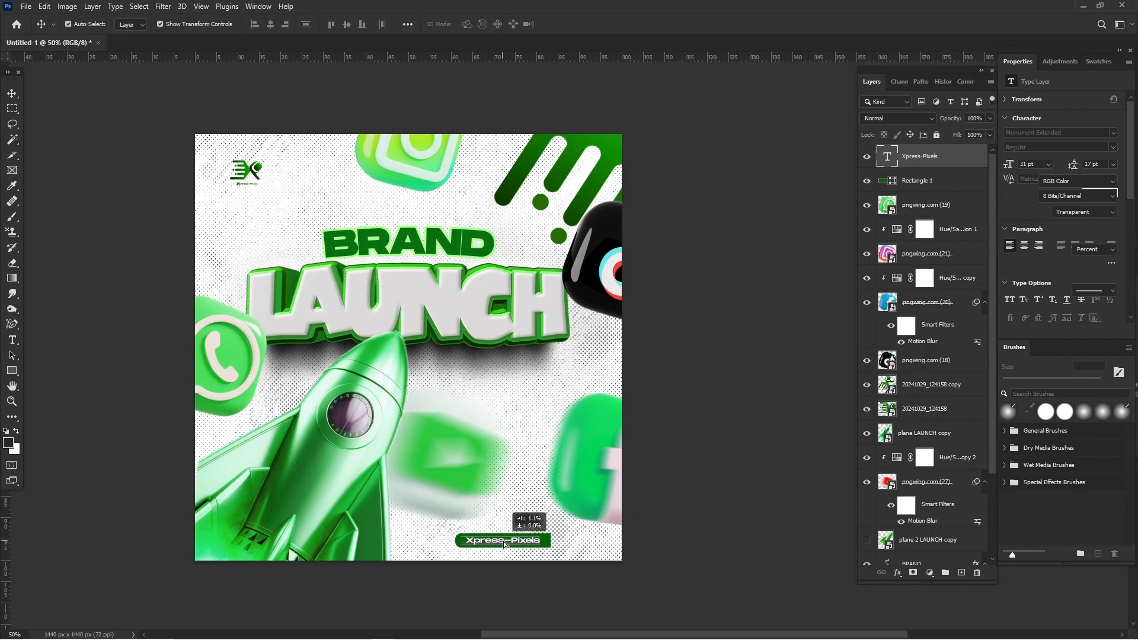
drag(504, 542, 504, 542)
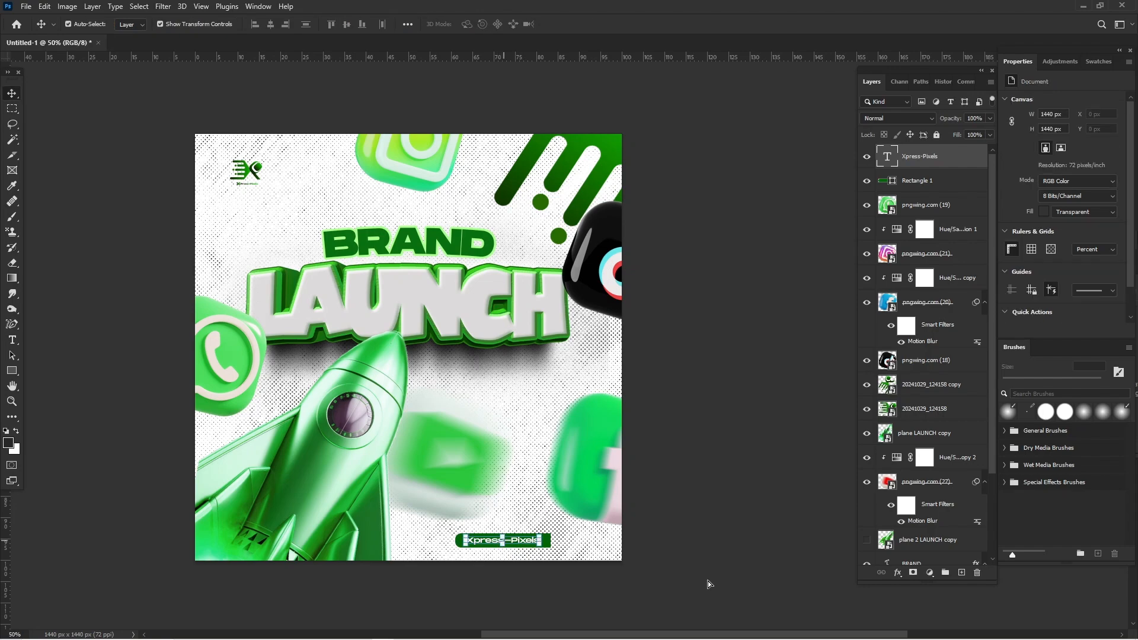
click(652, 455)
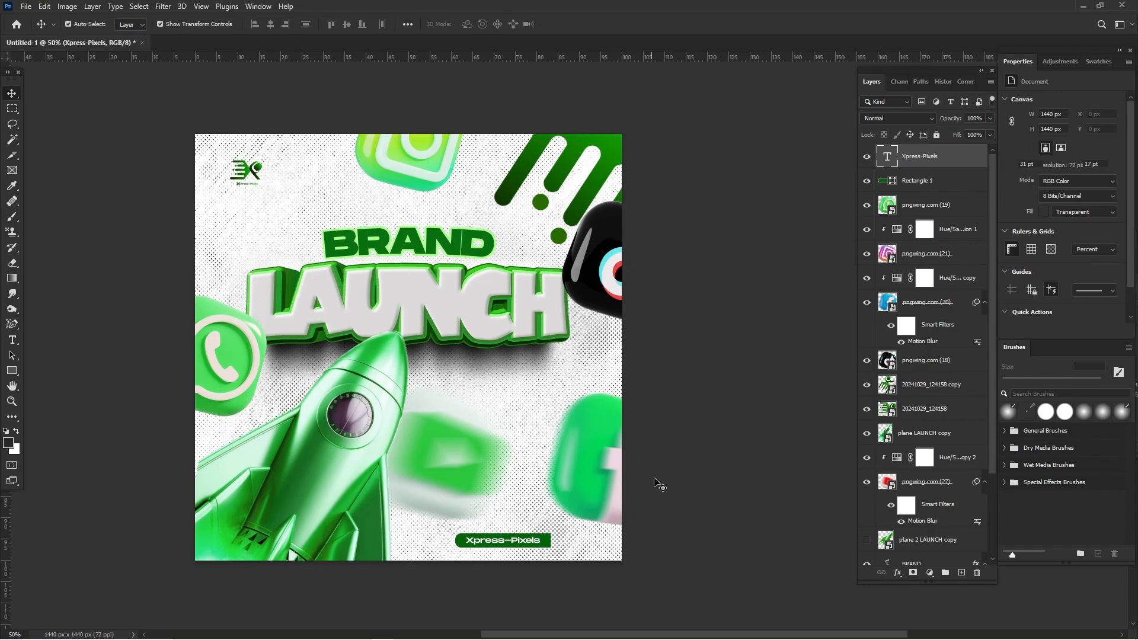
- Place the image socials LAUNCH copy.png from the xpress folder in File Explorer onto the Photoshop flyer canvas
mouse_move(430, 634)
click(360, 631)
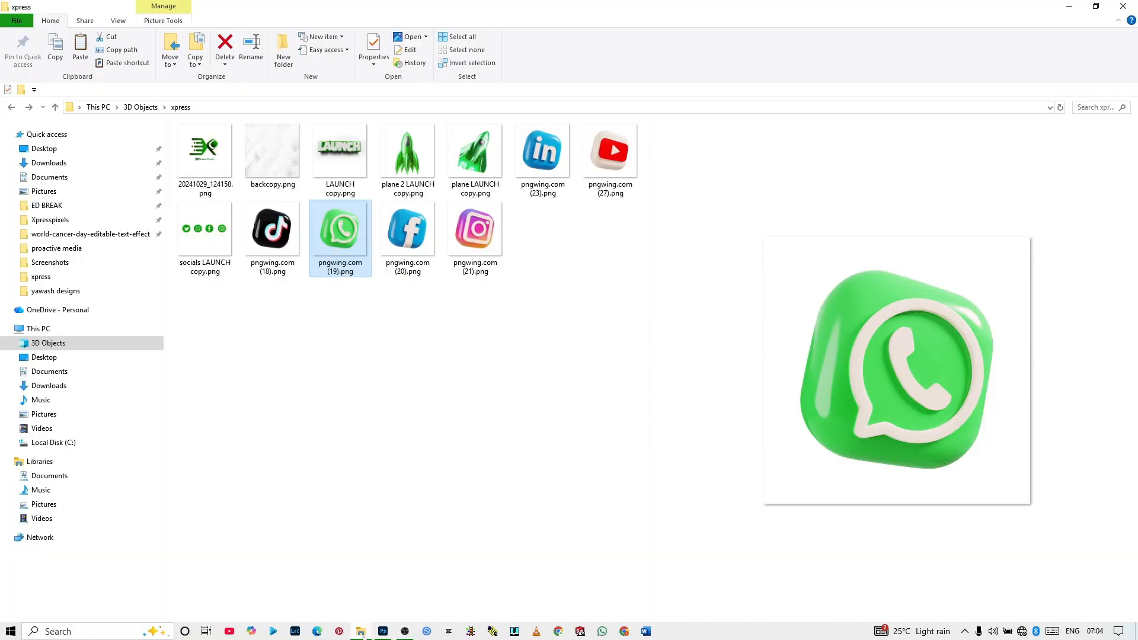
click(201, 237)
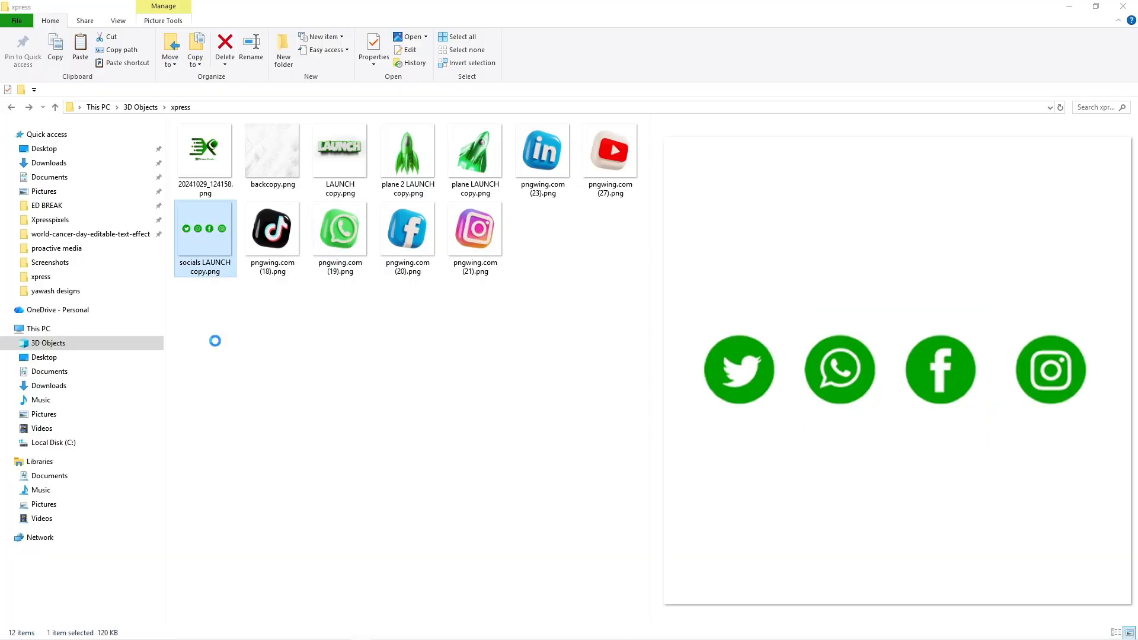
drag(355, 637, 498, 468)
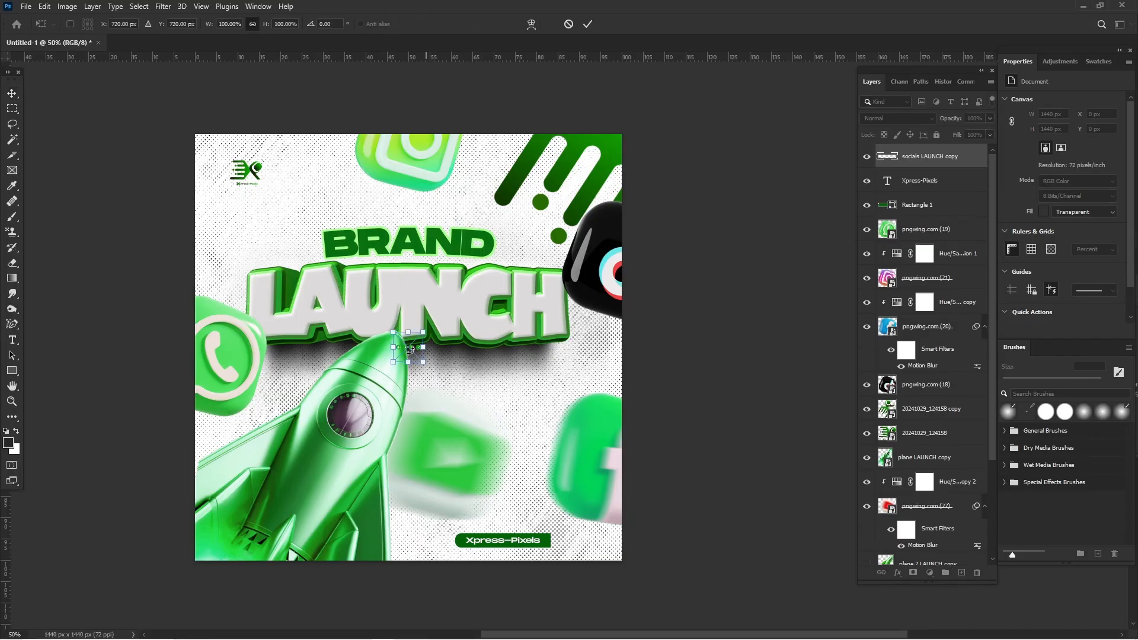
- Scale the placed social icons to about 192%, position them just right of the Xpress-Pixels bar, and deselect them
drag(426, 379, 547, 546)
key(Return)
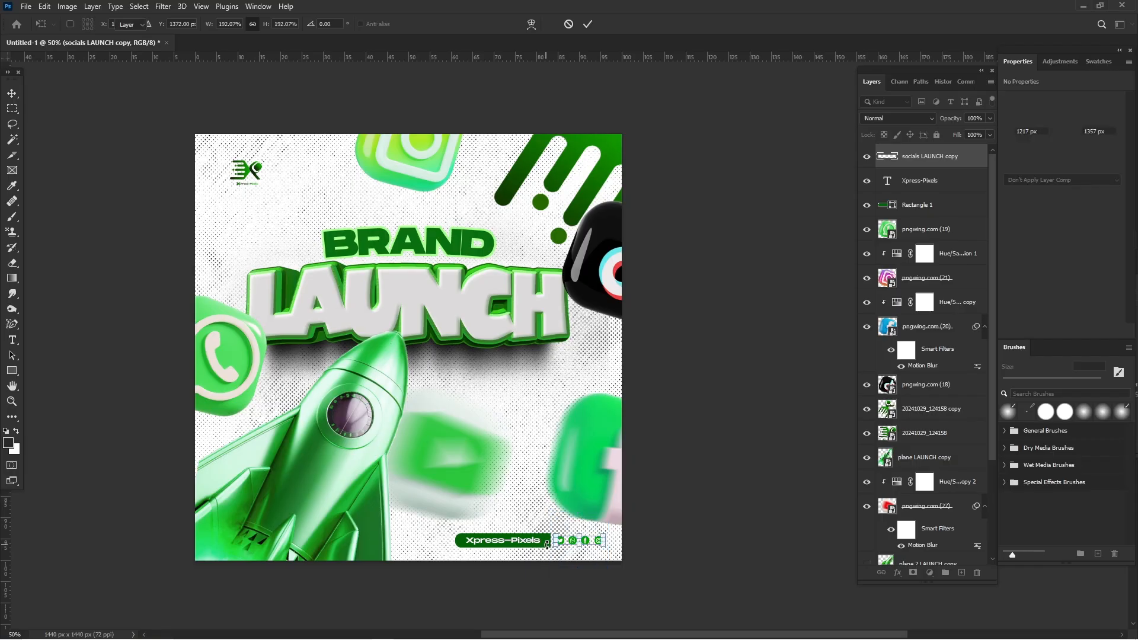
click(773, 398)
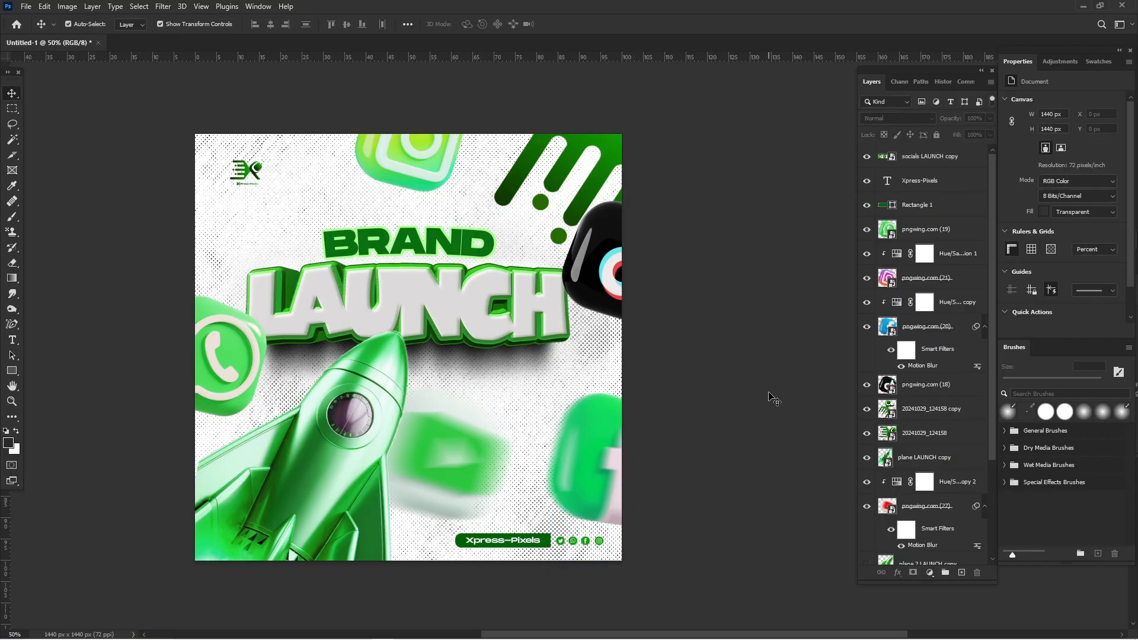
scroll(774, 398, left, 1)
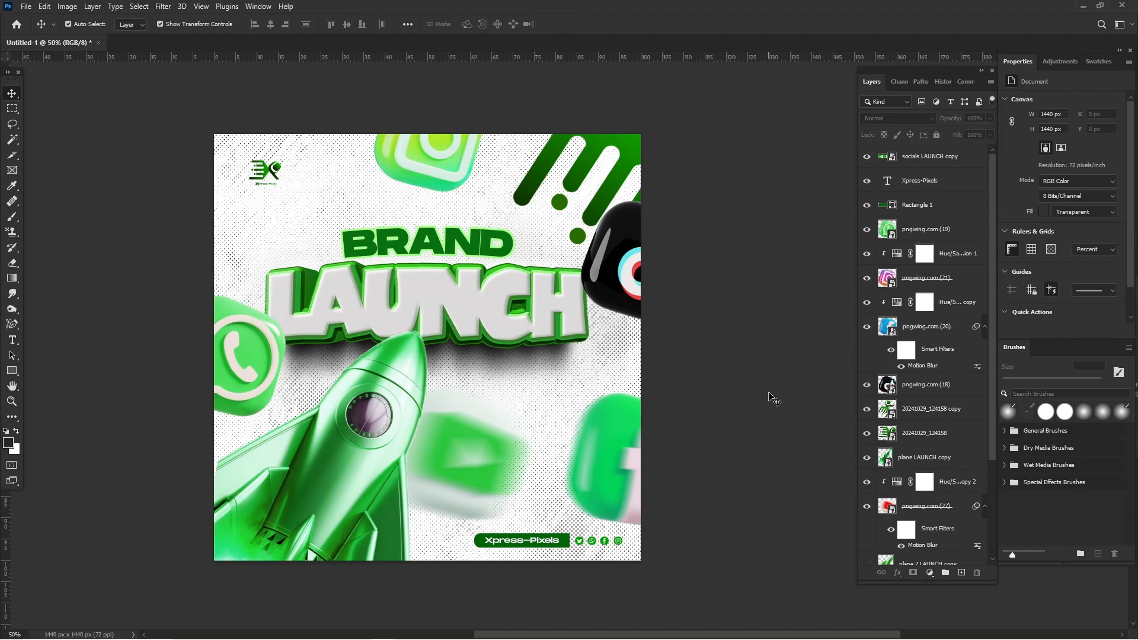